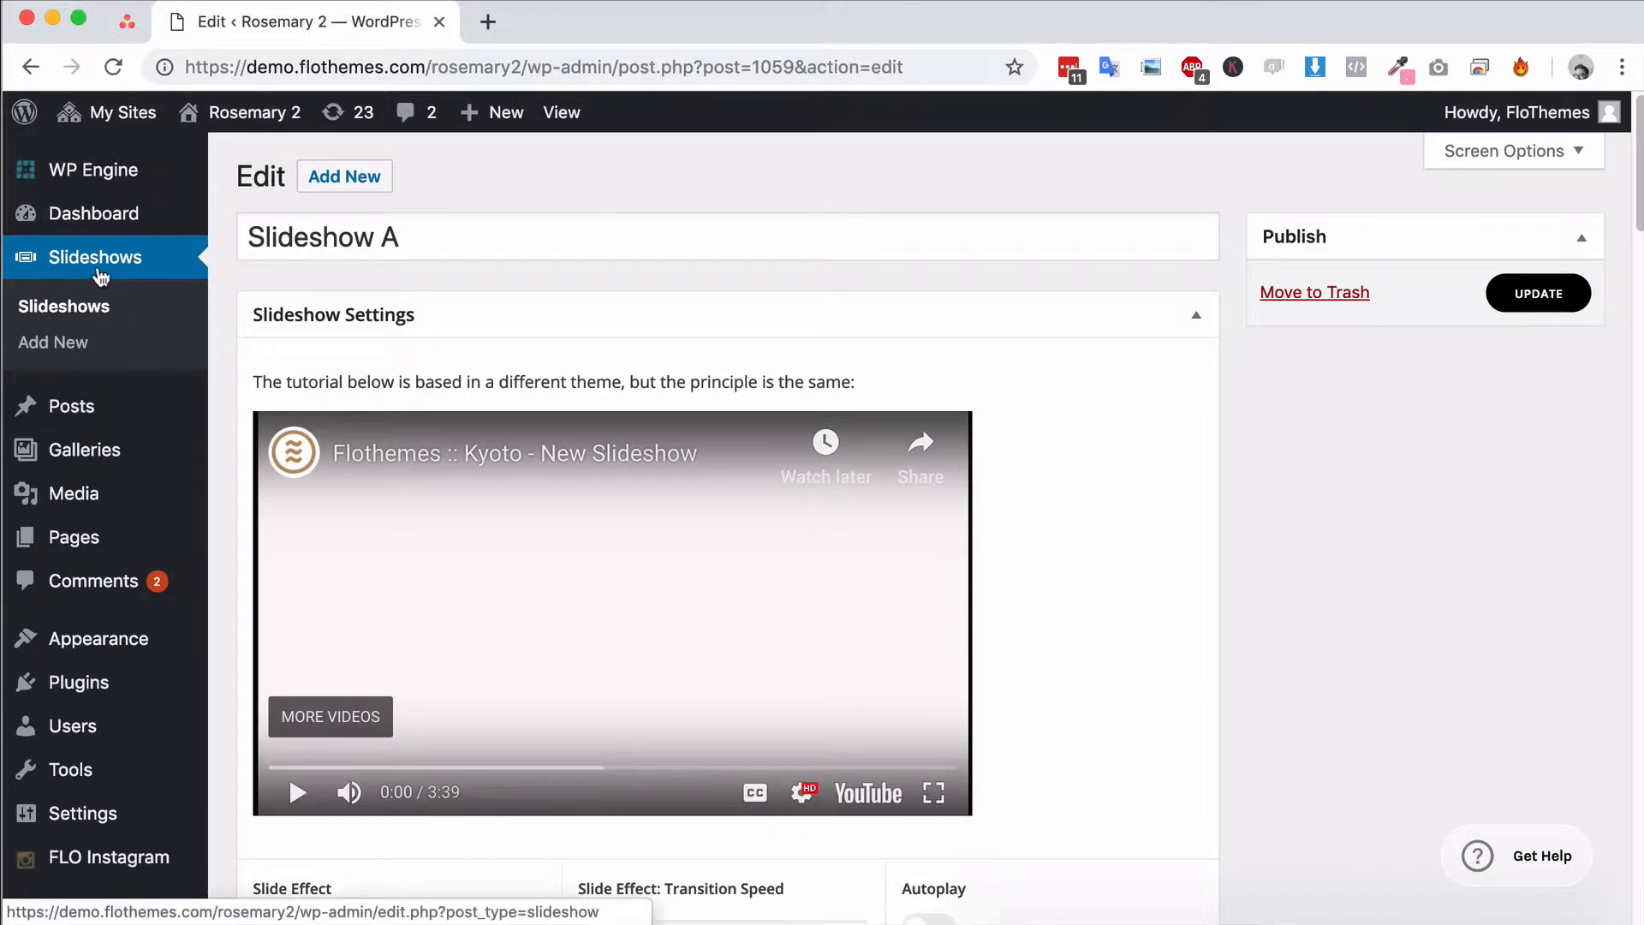
Create a new slideshow and give it the title "Add Title"
click(342, 179)
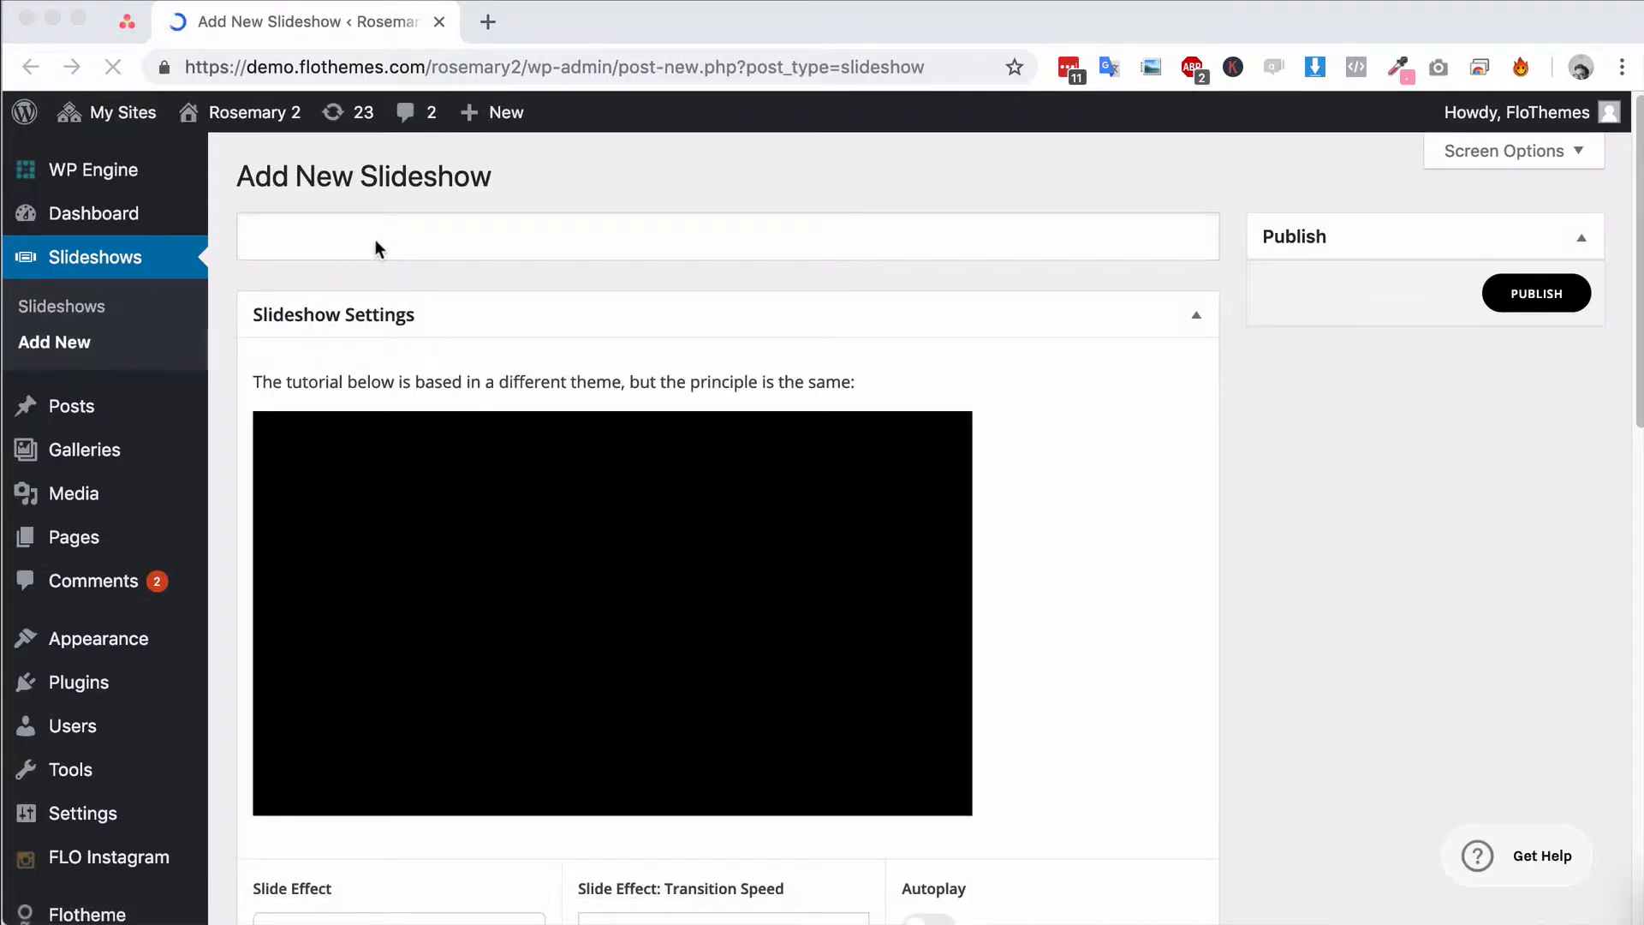
click(326, 234)
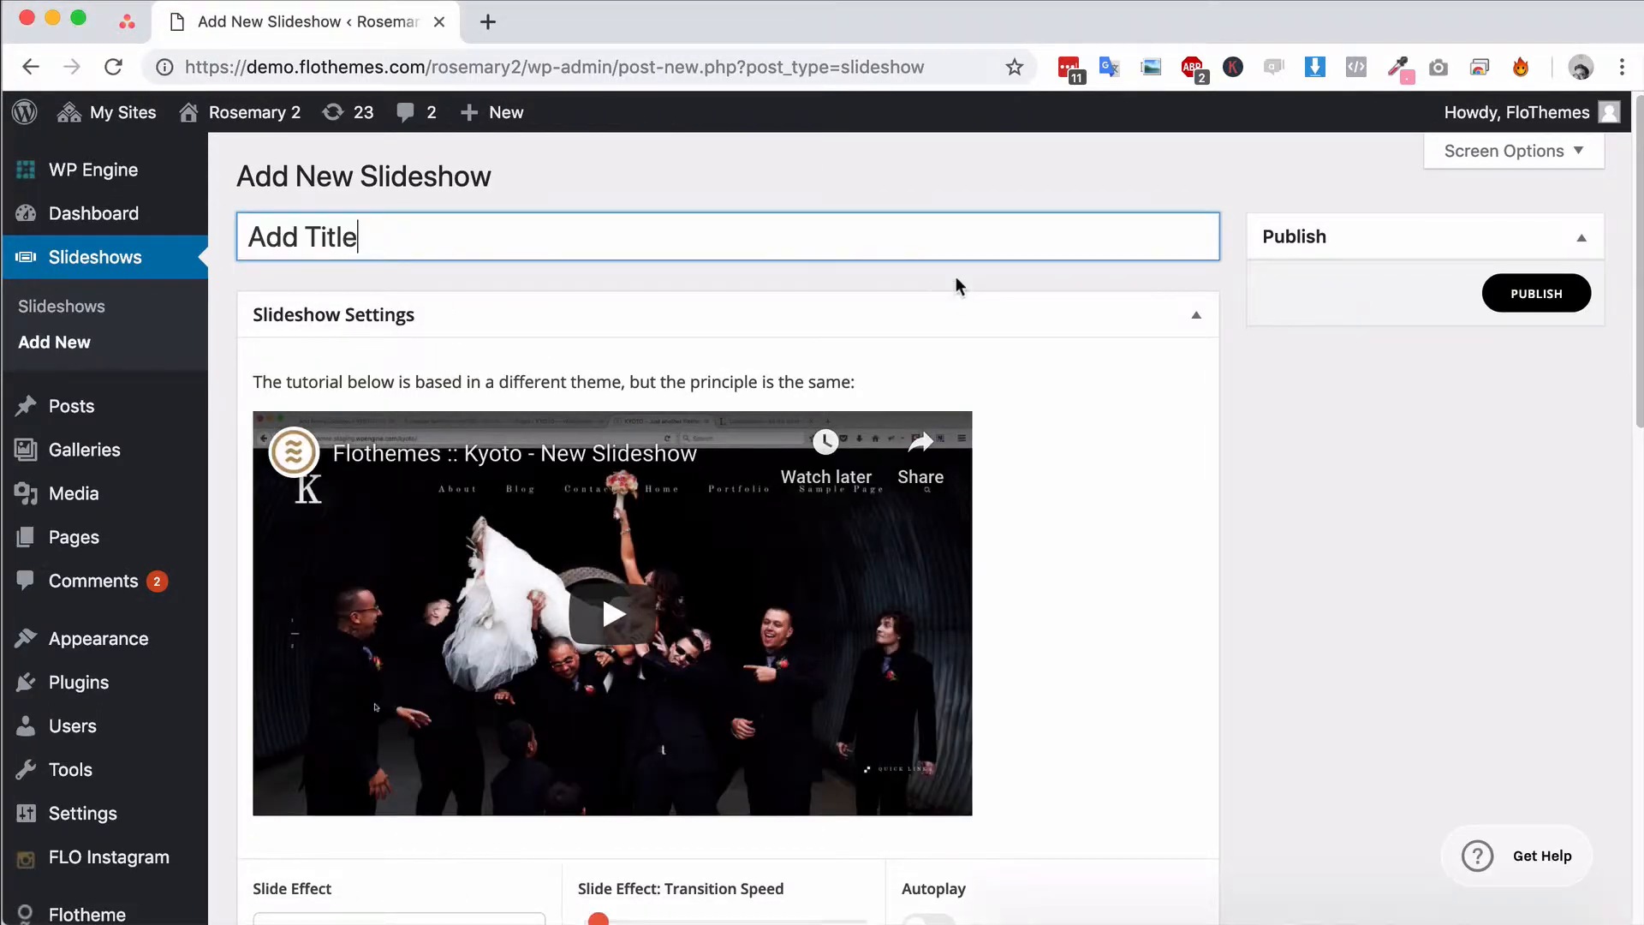
scroll(1089, 514, down, 5)
scroll(1098, 526, up, 3)
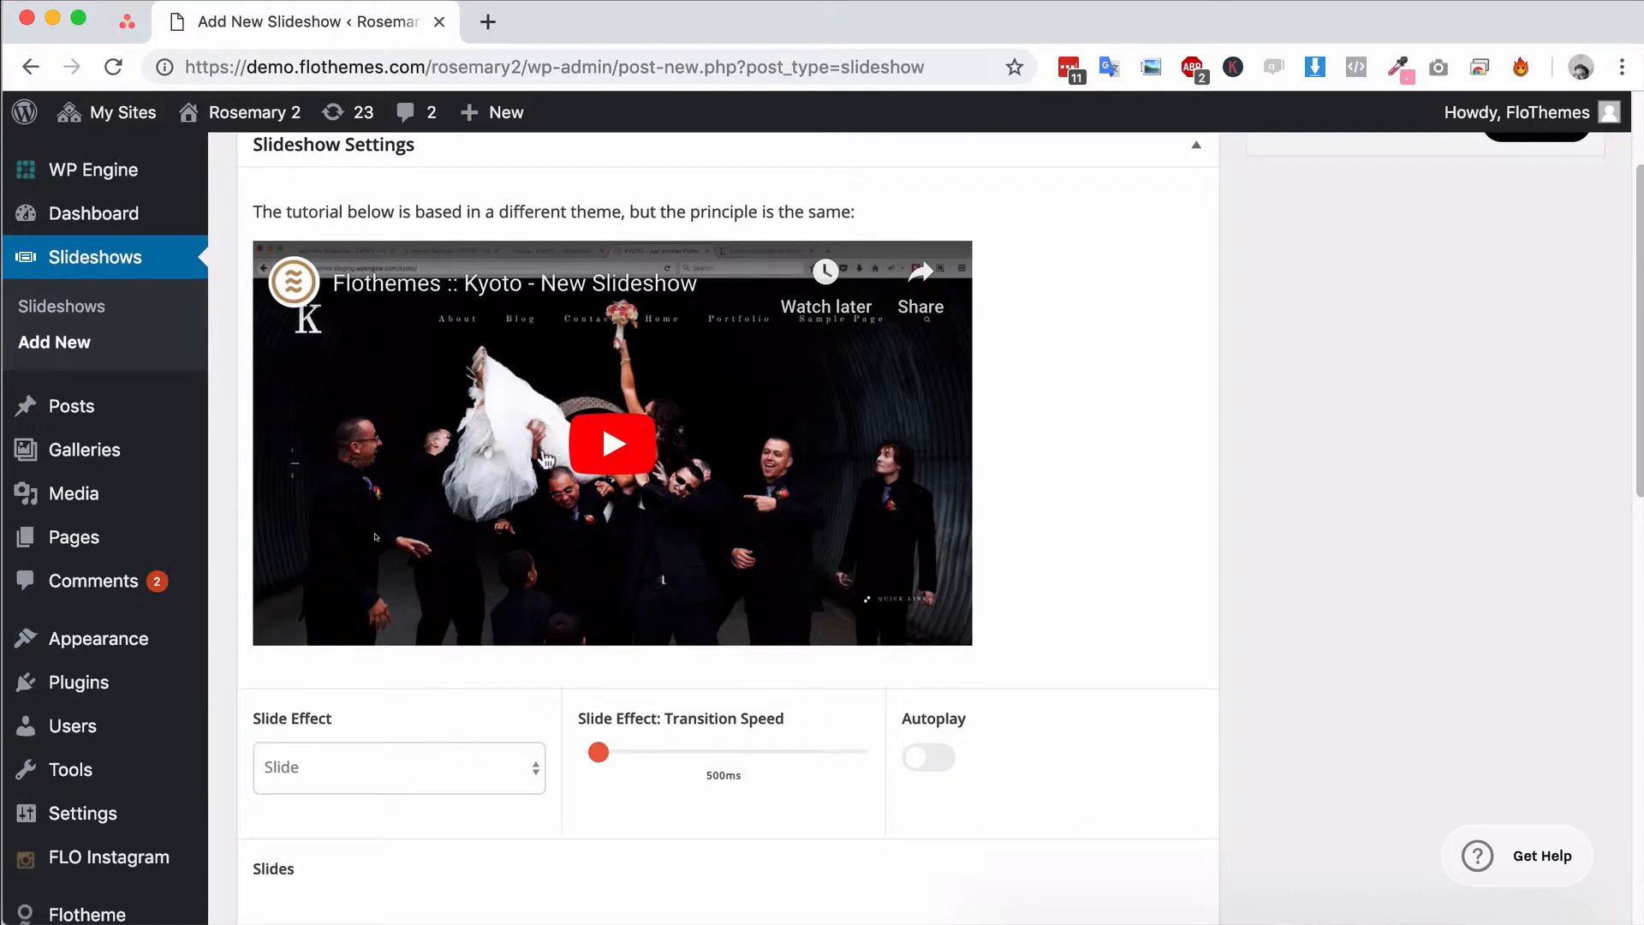
Try the Fade slide effect for the slideshow and switch back to Slide
scroll(804, 417, down, 4)
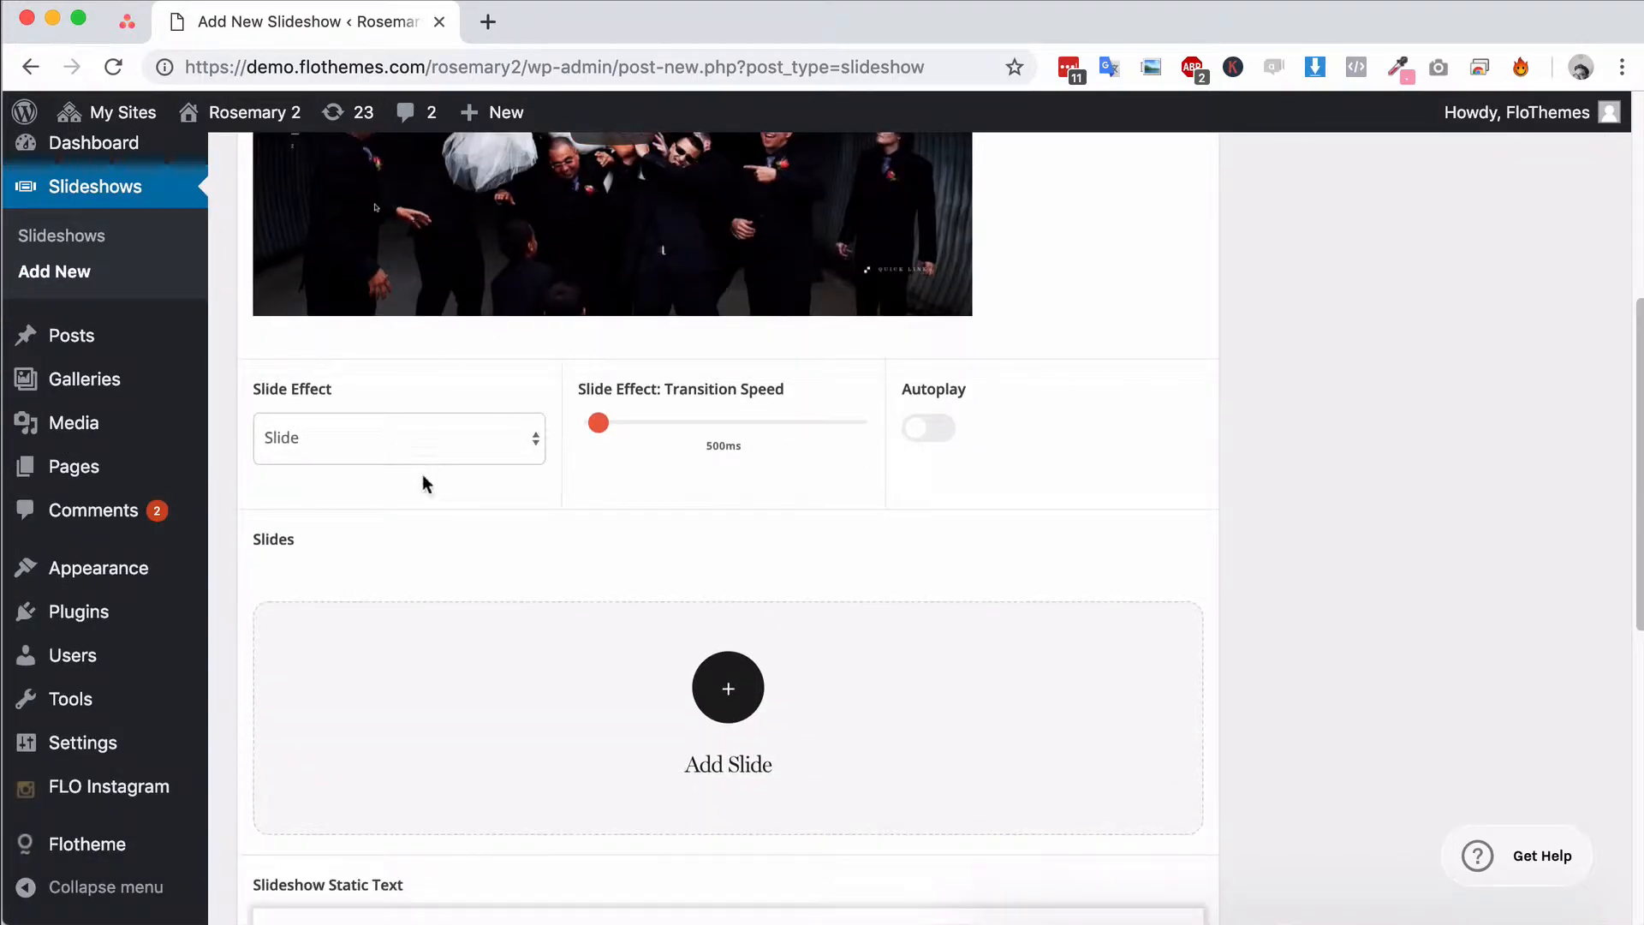
scroll(424, 474, down, 1)
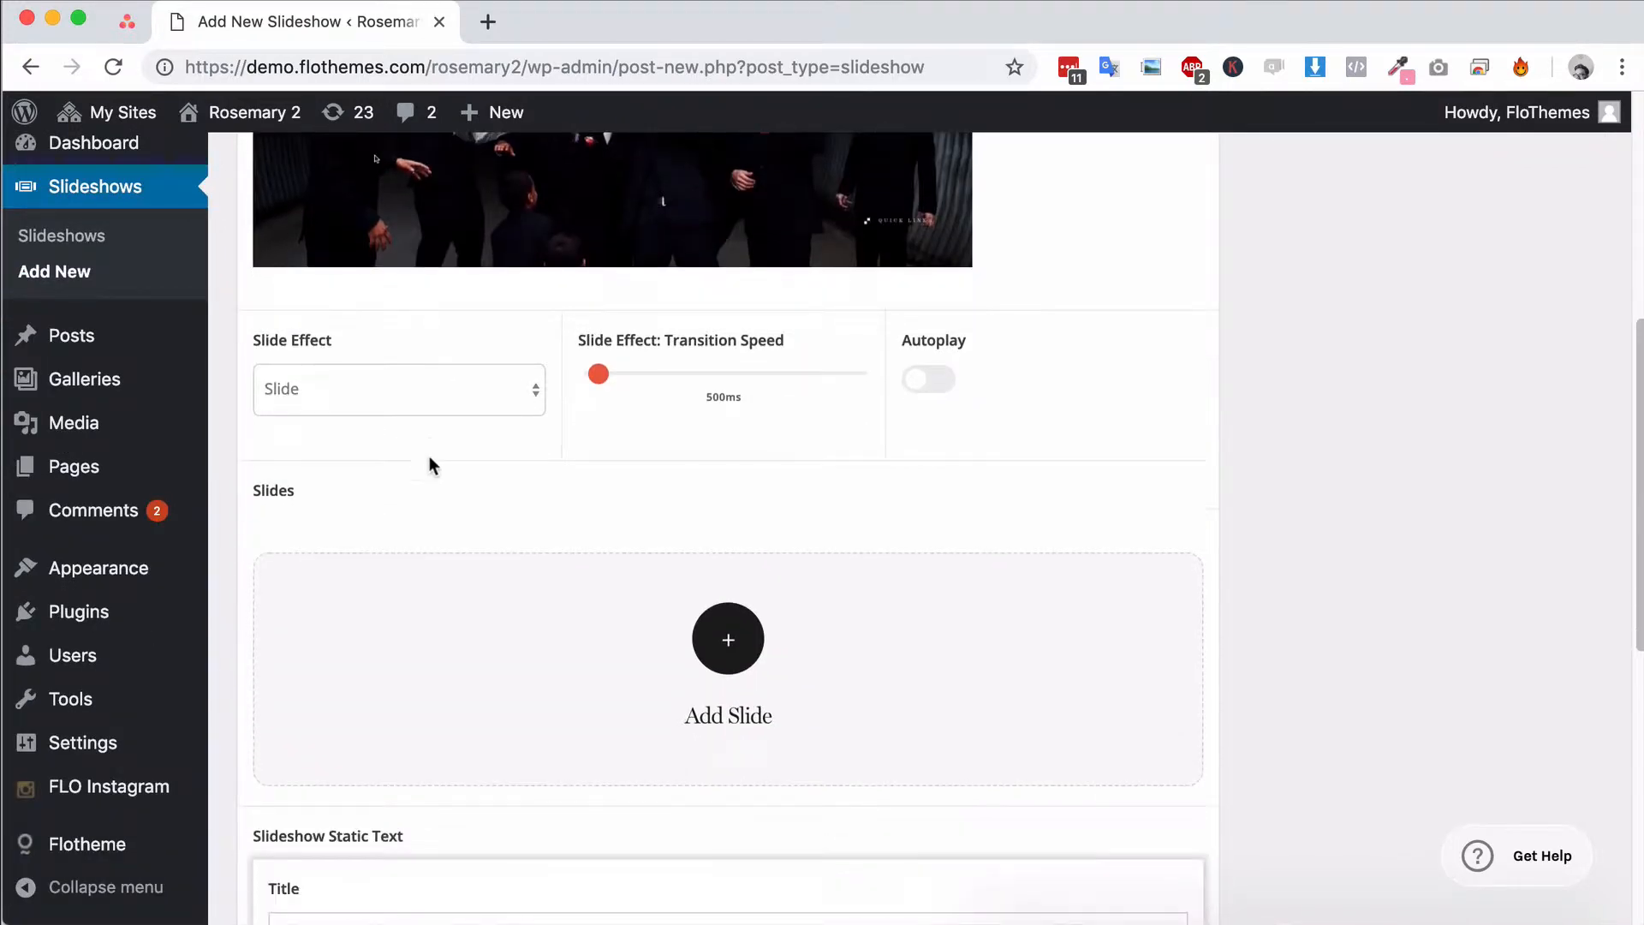
click(396, 408)
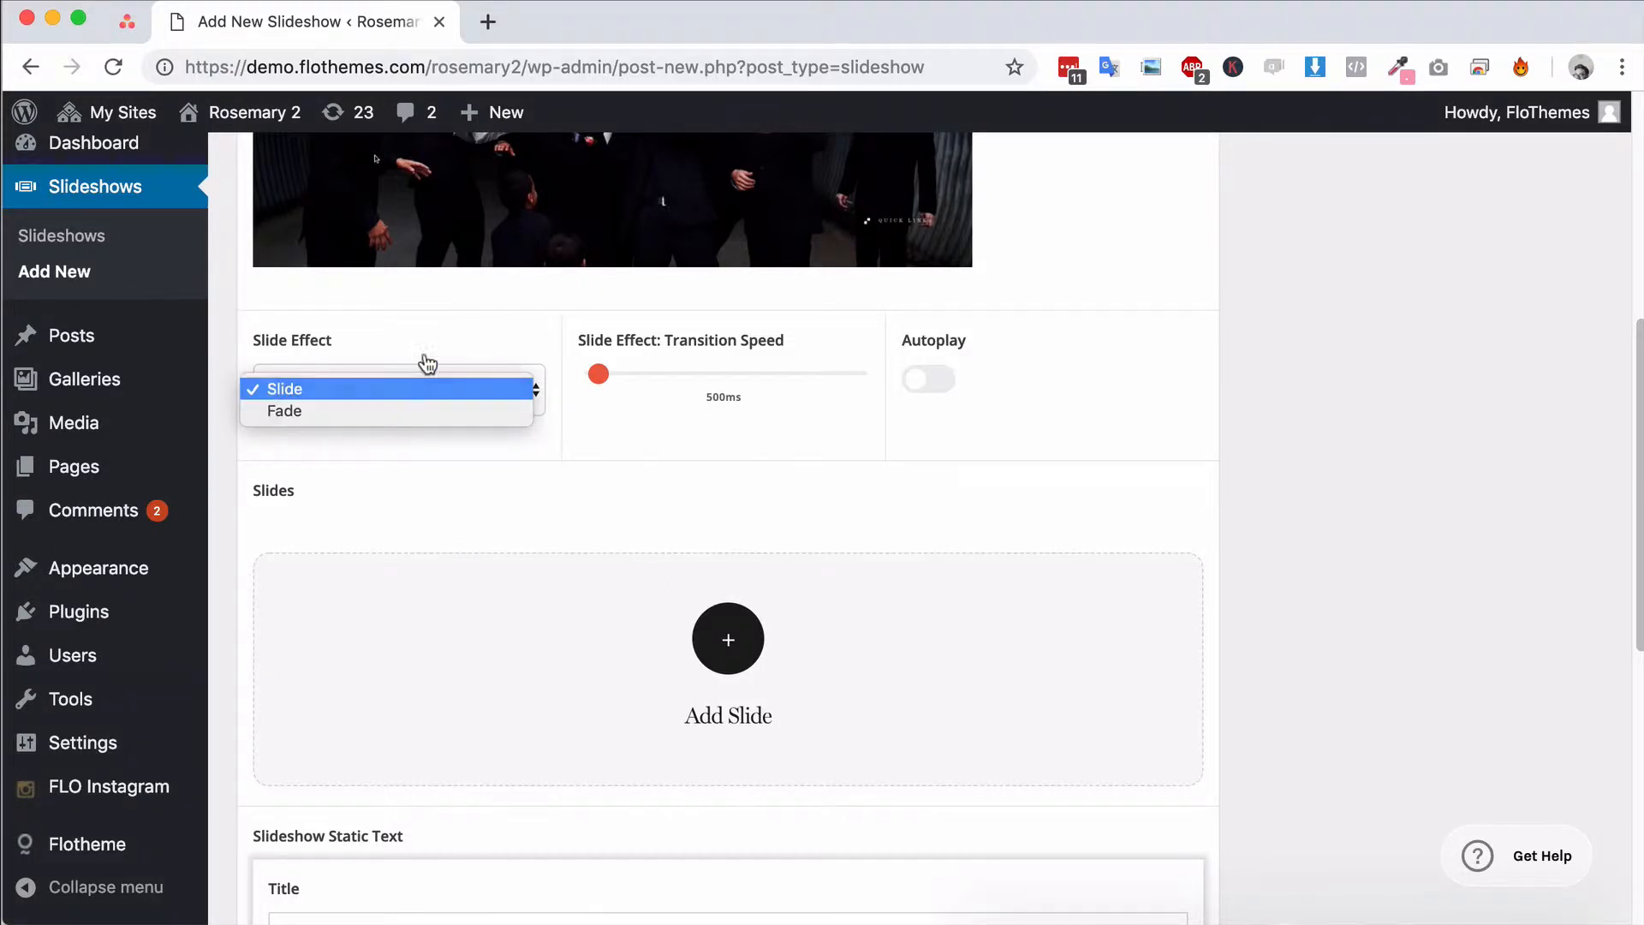
click(425, 364)
click(418, 406)
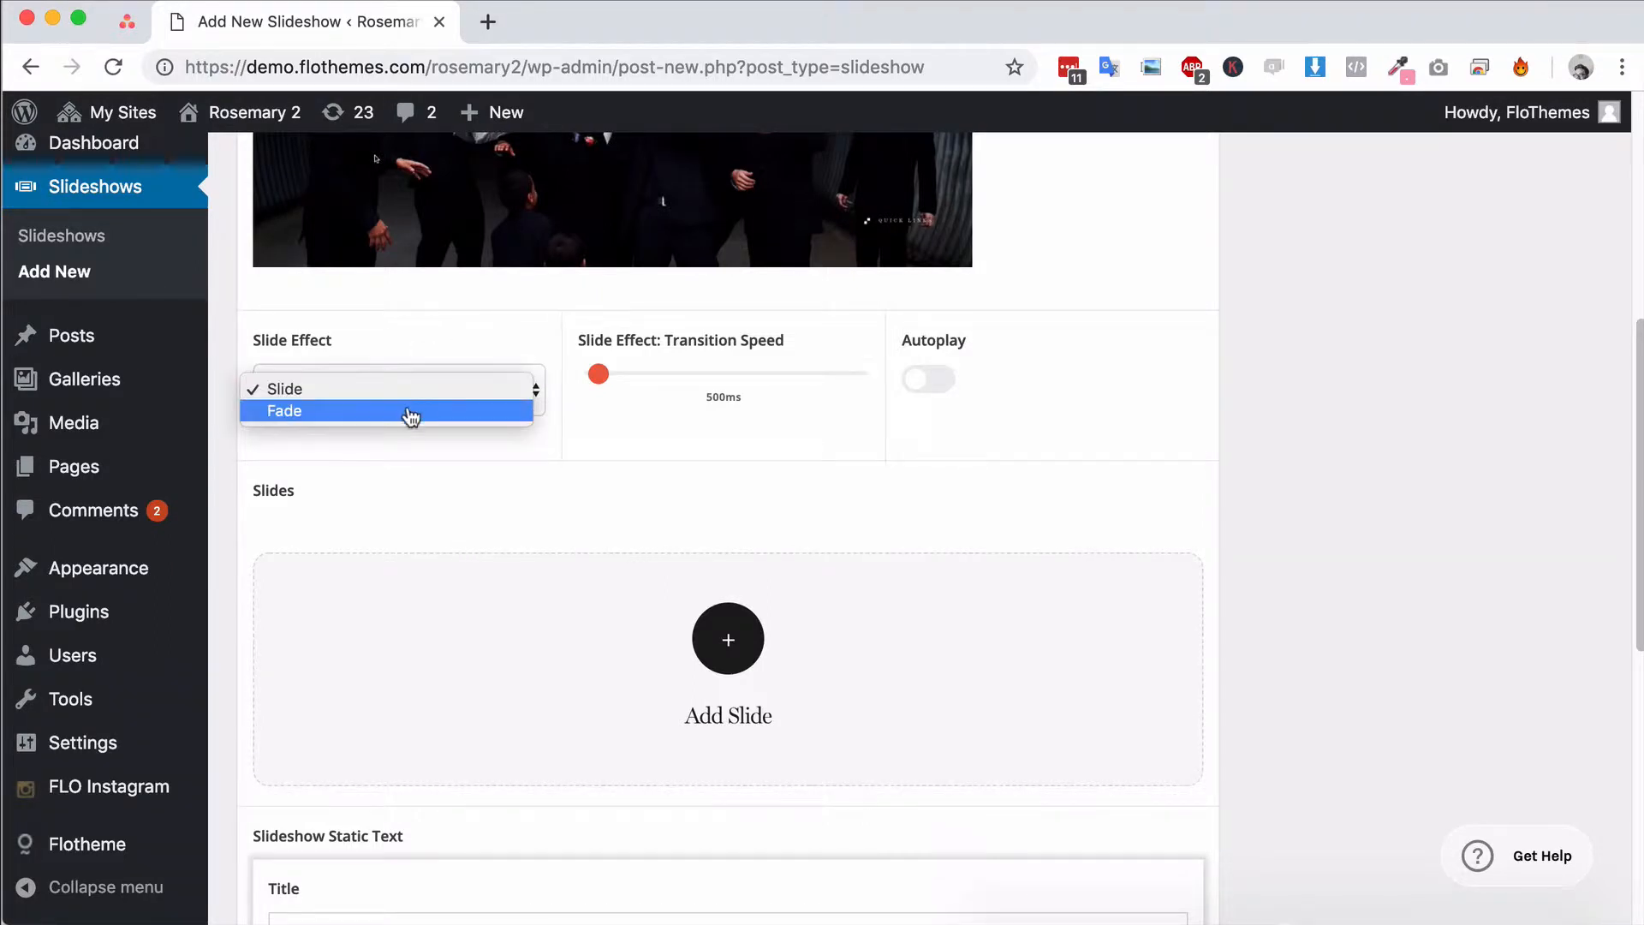
click(403, 423)
click(462, 399)
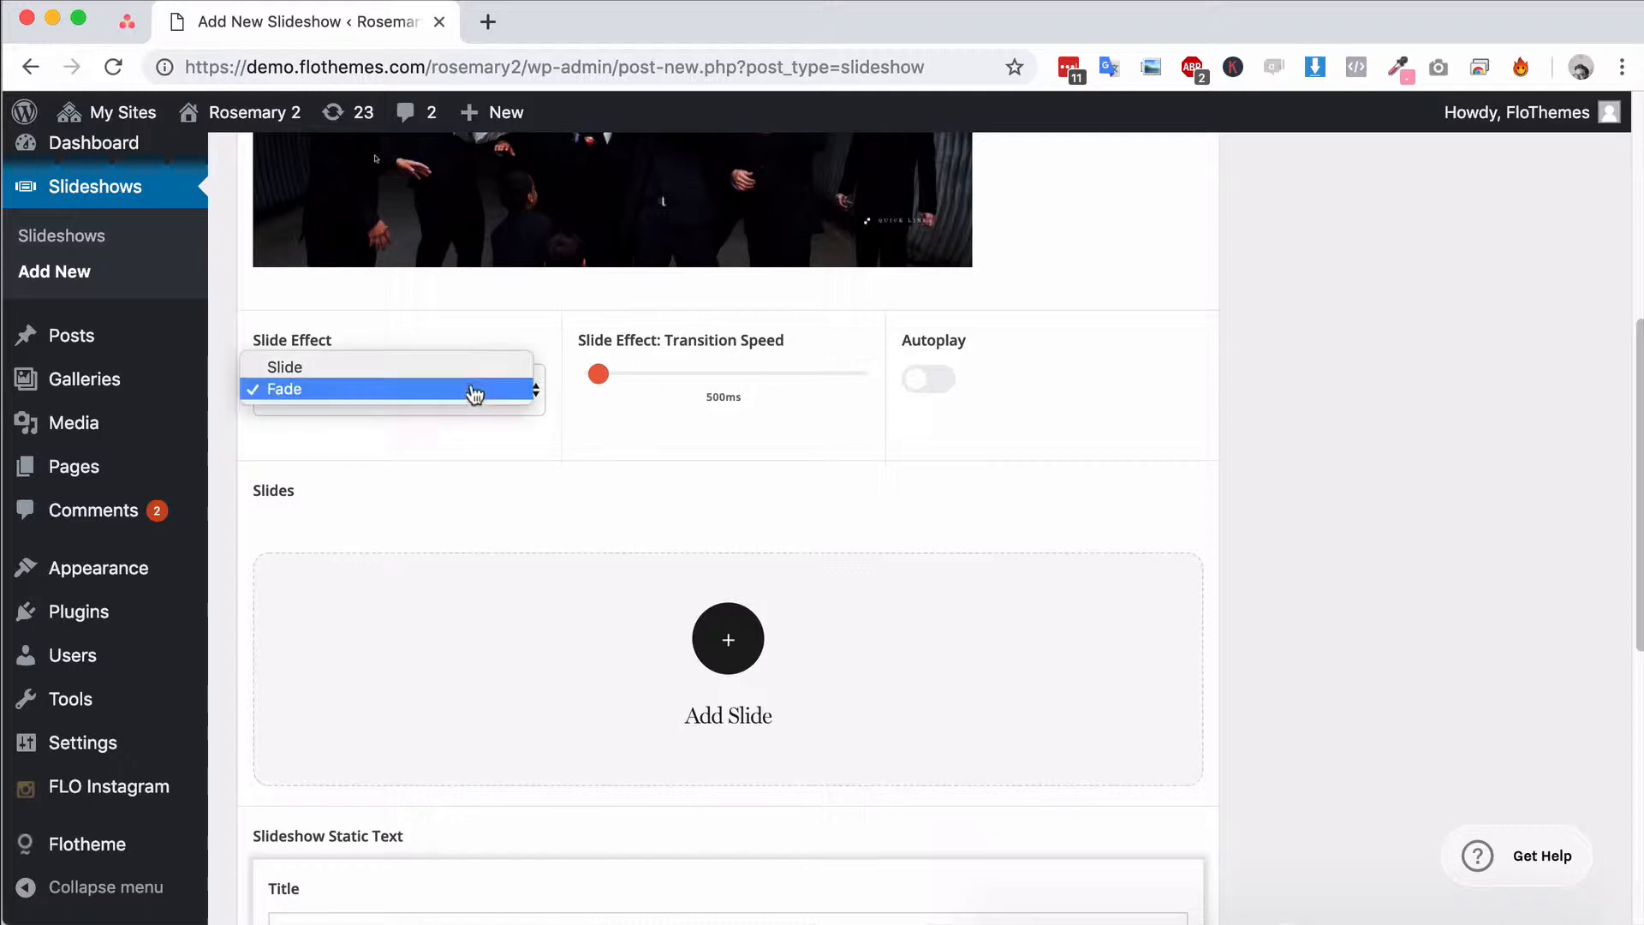
click(434, 375)
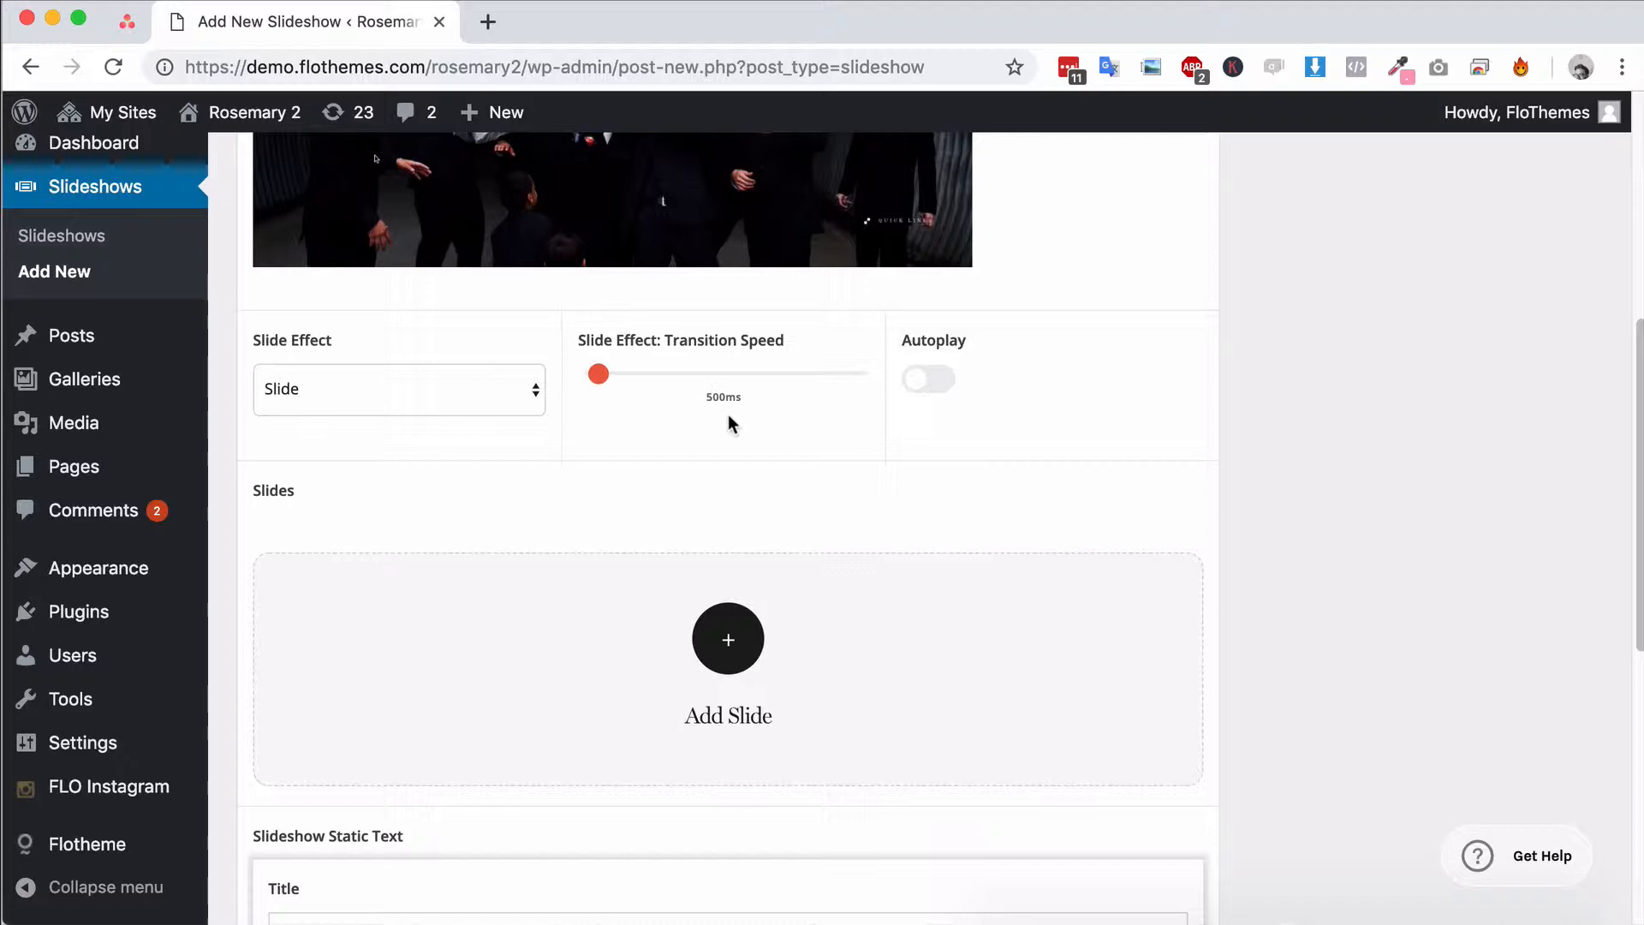
Try out Autoplay by toggling its Pause on Hover option off and on, and switch Autoplay off again
click(937, 389)
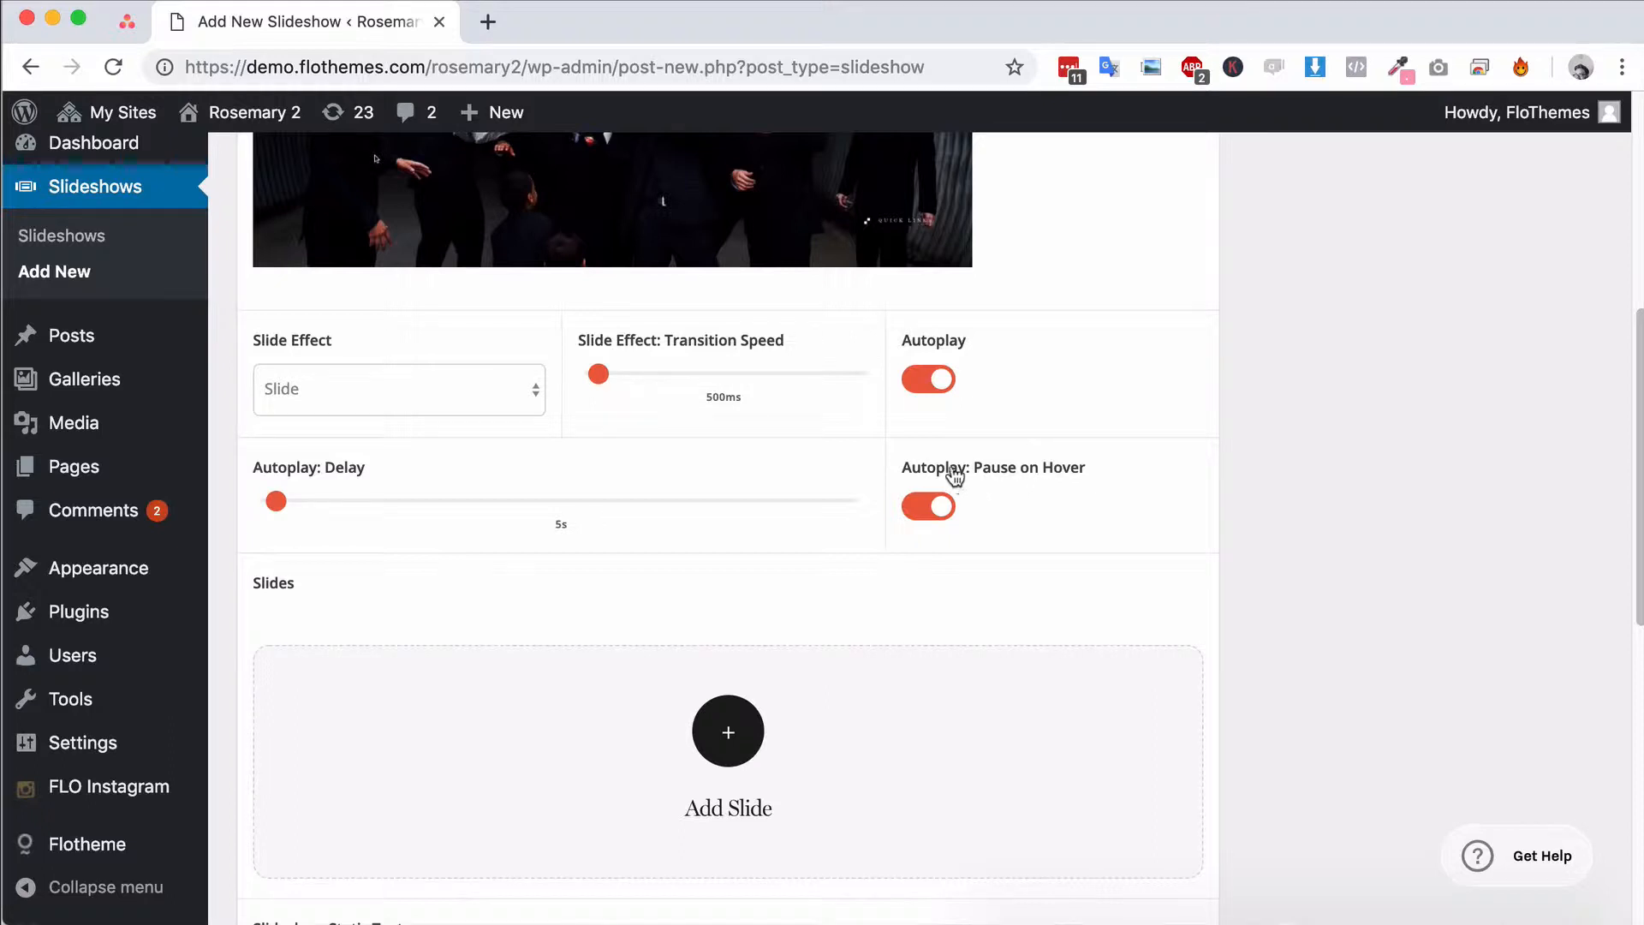
click(926, 514)
click(932, 509)
click(942, 379)
Add a first slide to the slideshow and open the media library to choose its image
scroll(796, 591, down, 2)
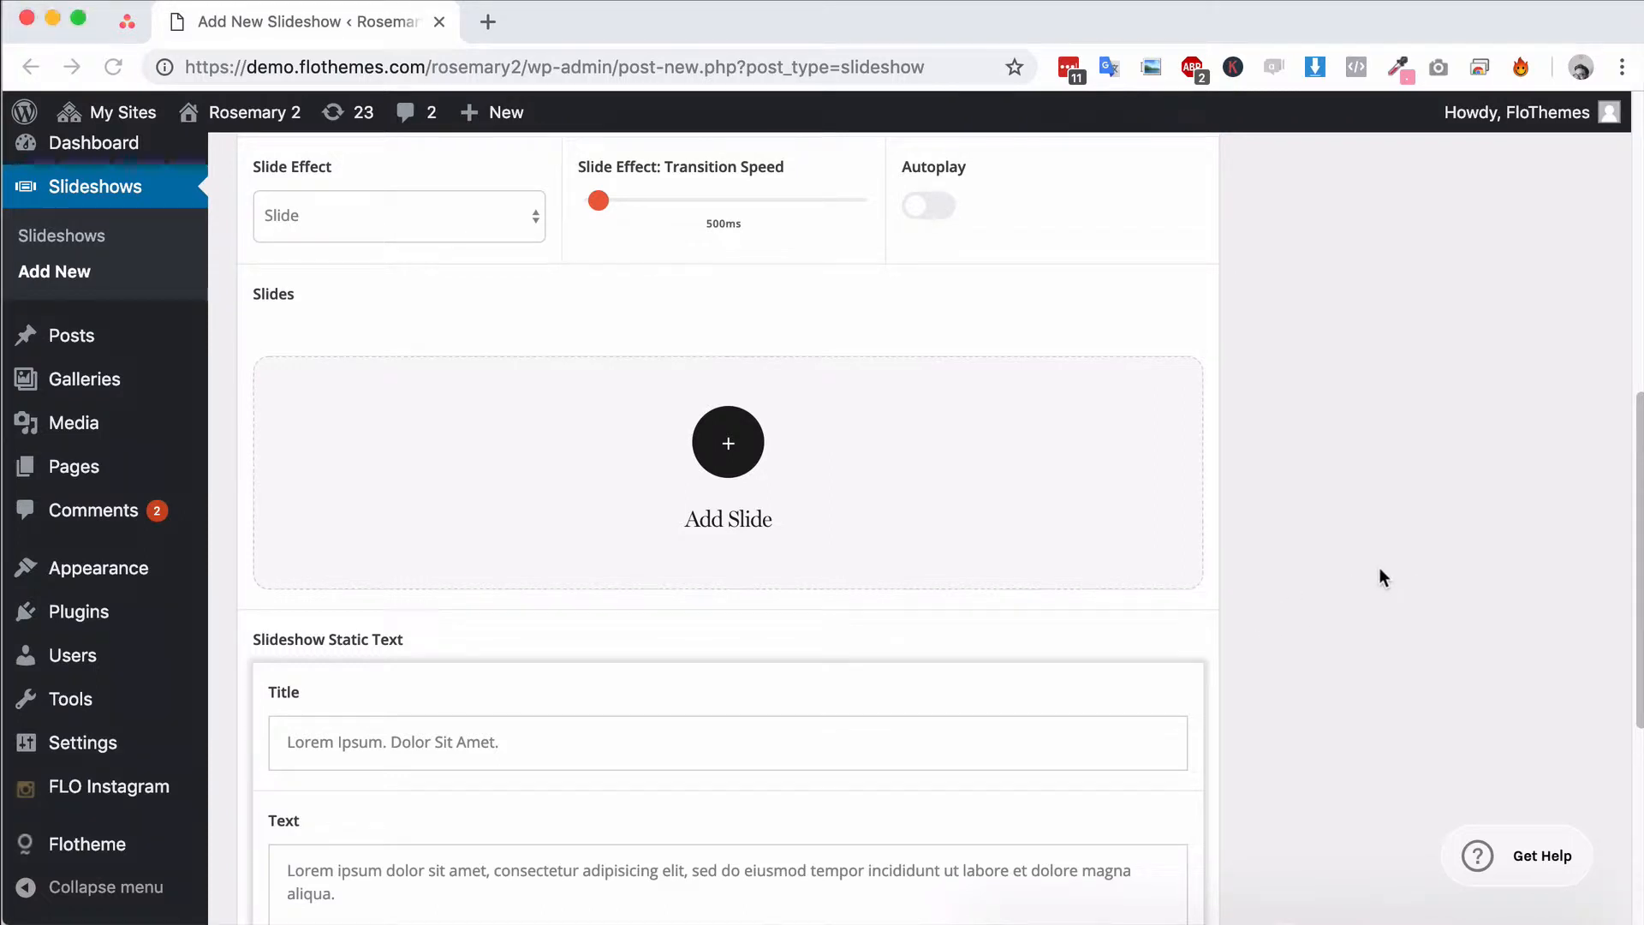
scroll(728, 445, down, 4)
scroll(743, 411, up, 1)
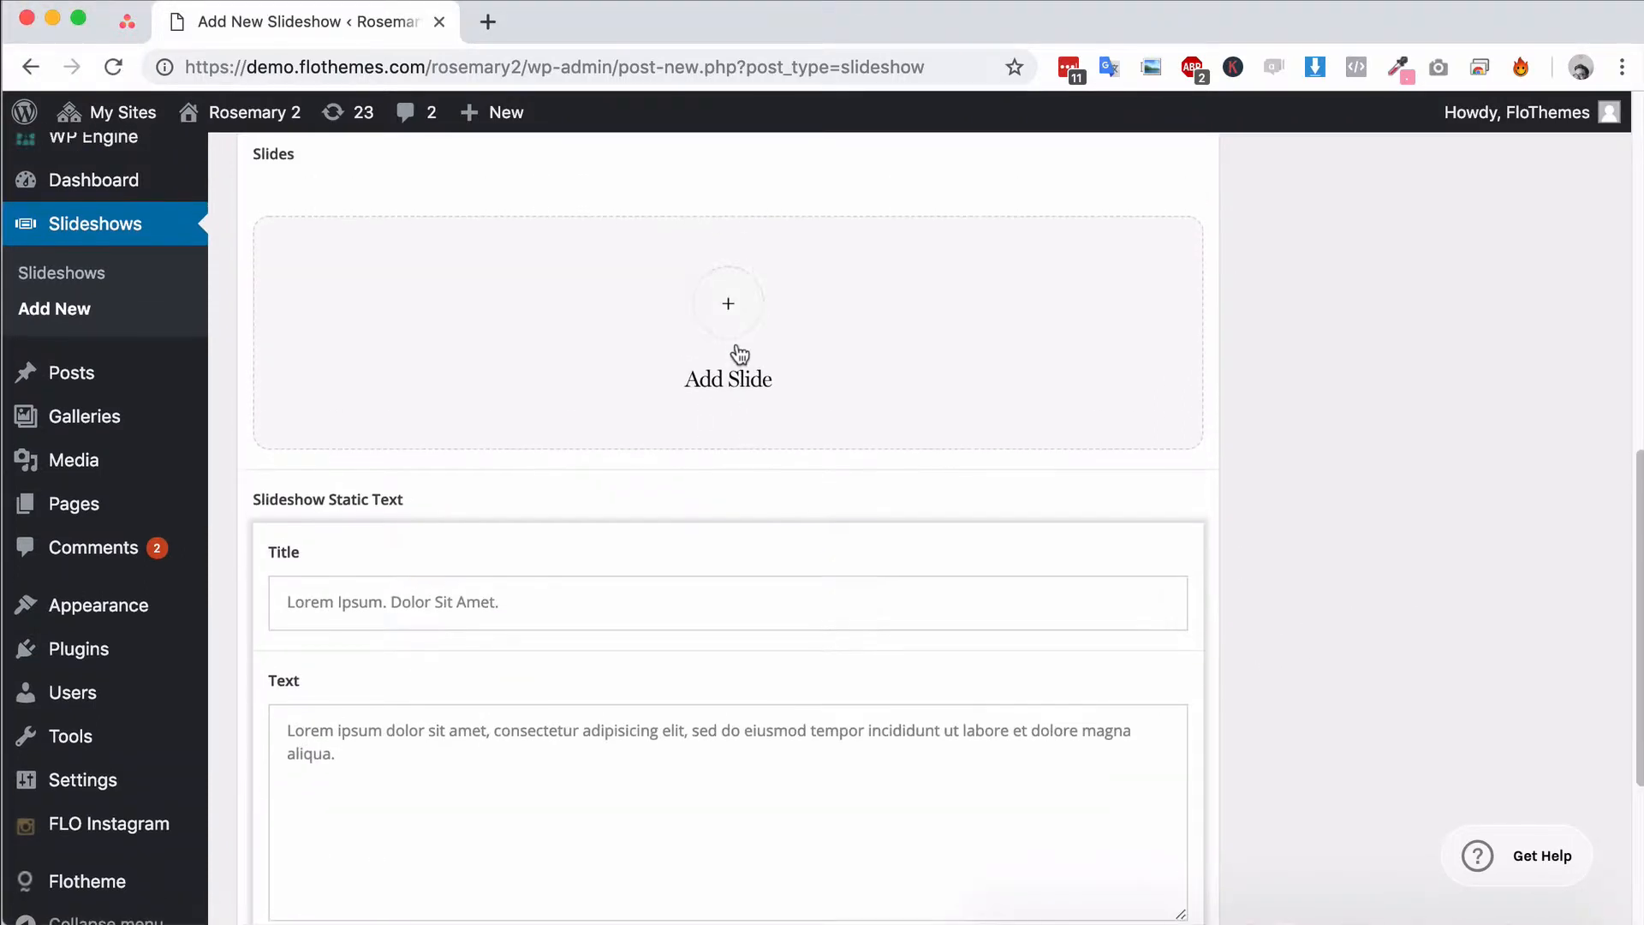
click(731, 337)
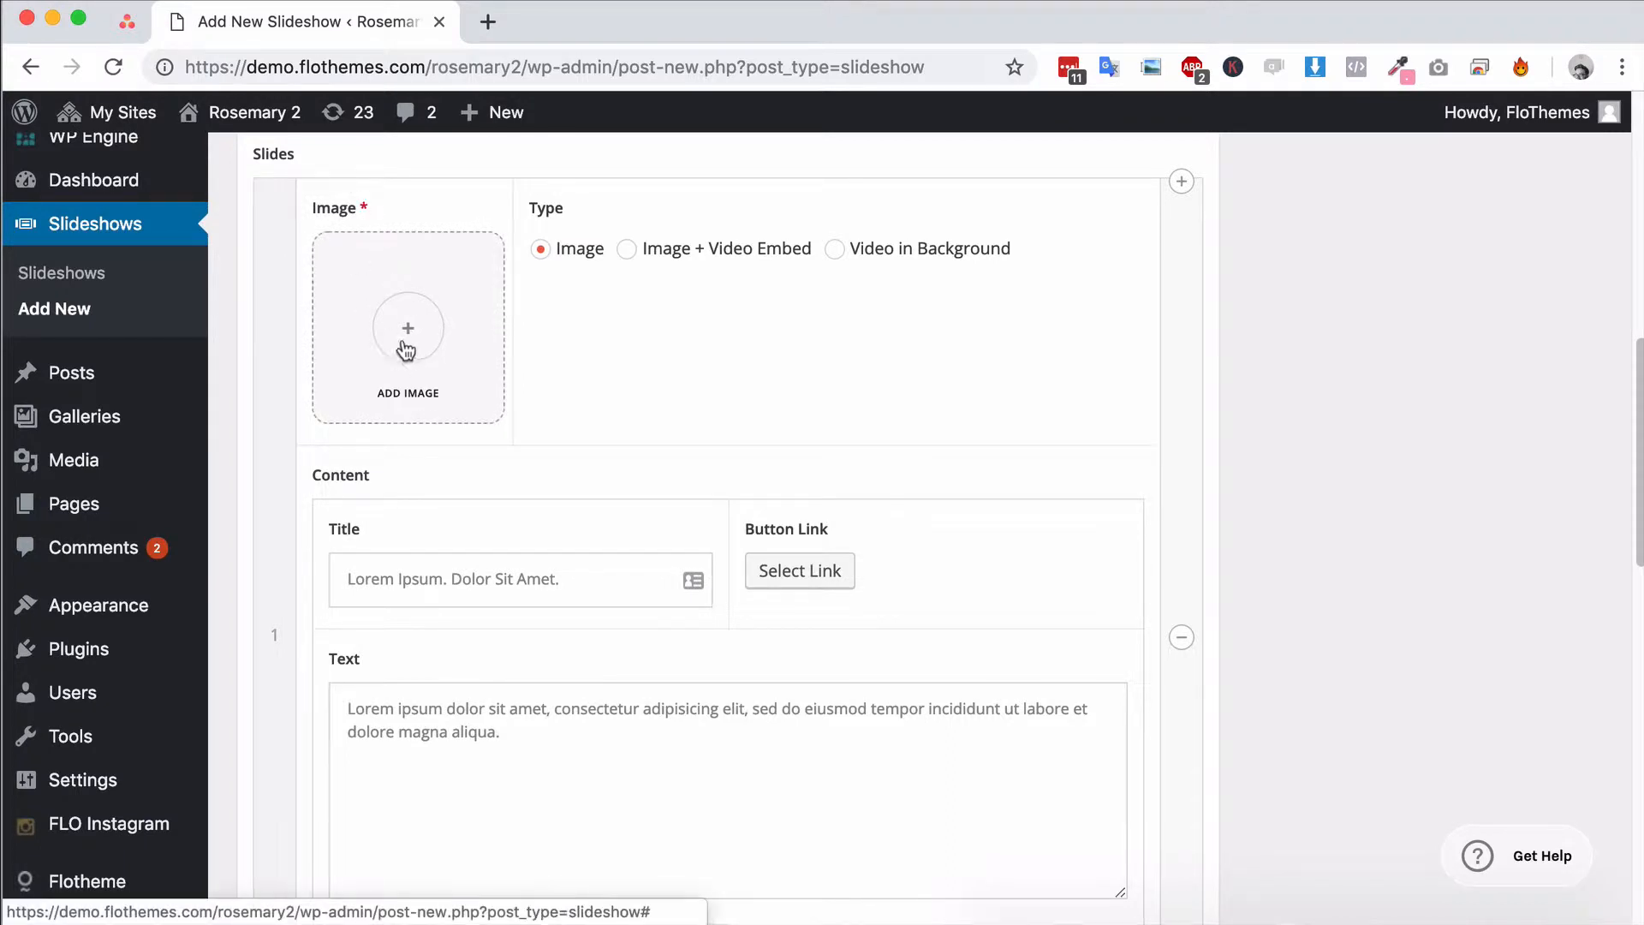
click(484, 389)
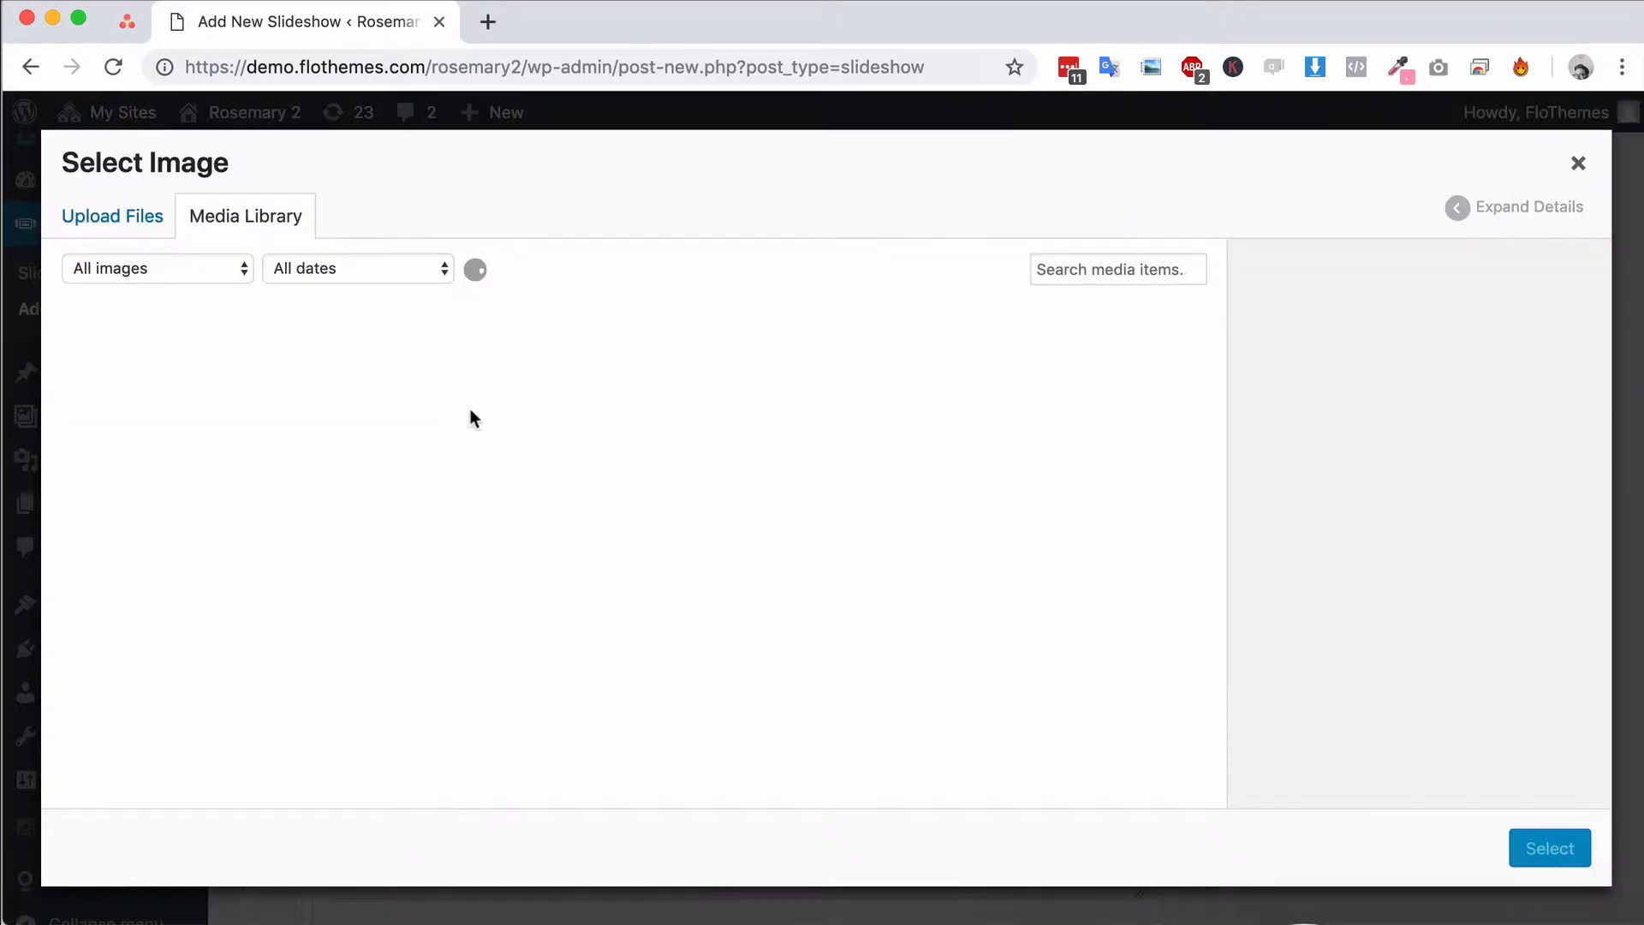
Select the photos of the seated woman, the veil and the couple on the staircase, leaving the blank icon images unselected
scroll(445, 540, down, 1)
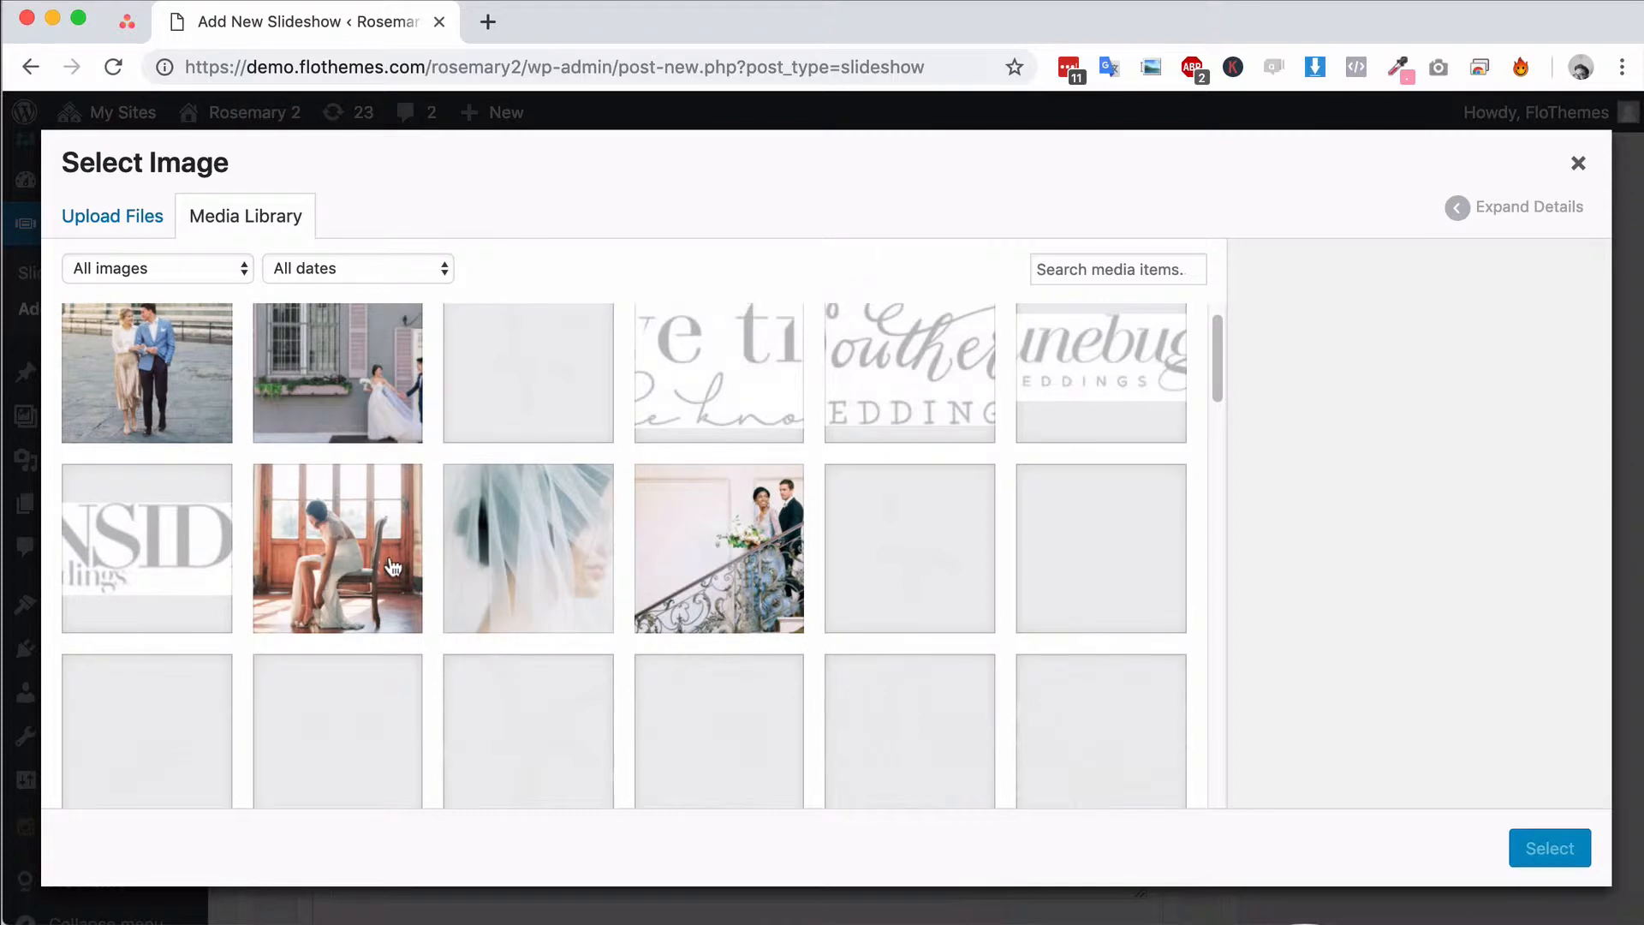
click(360, 572)
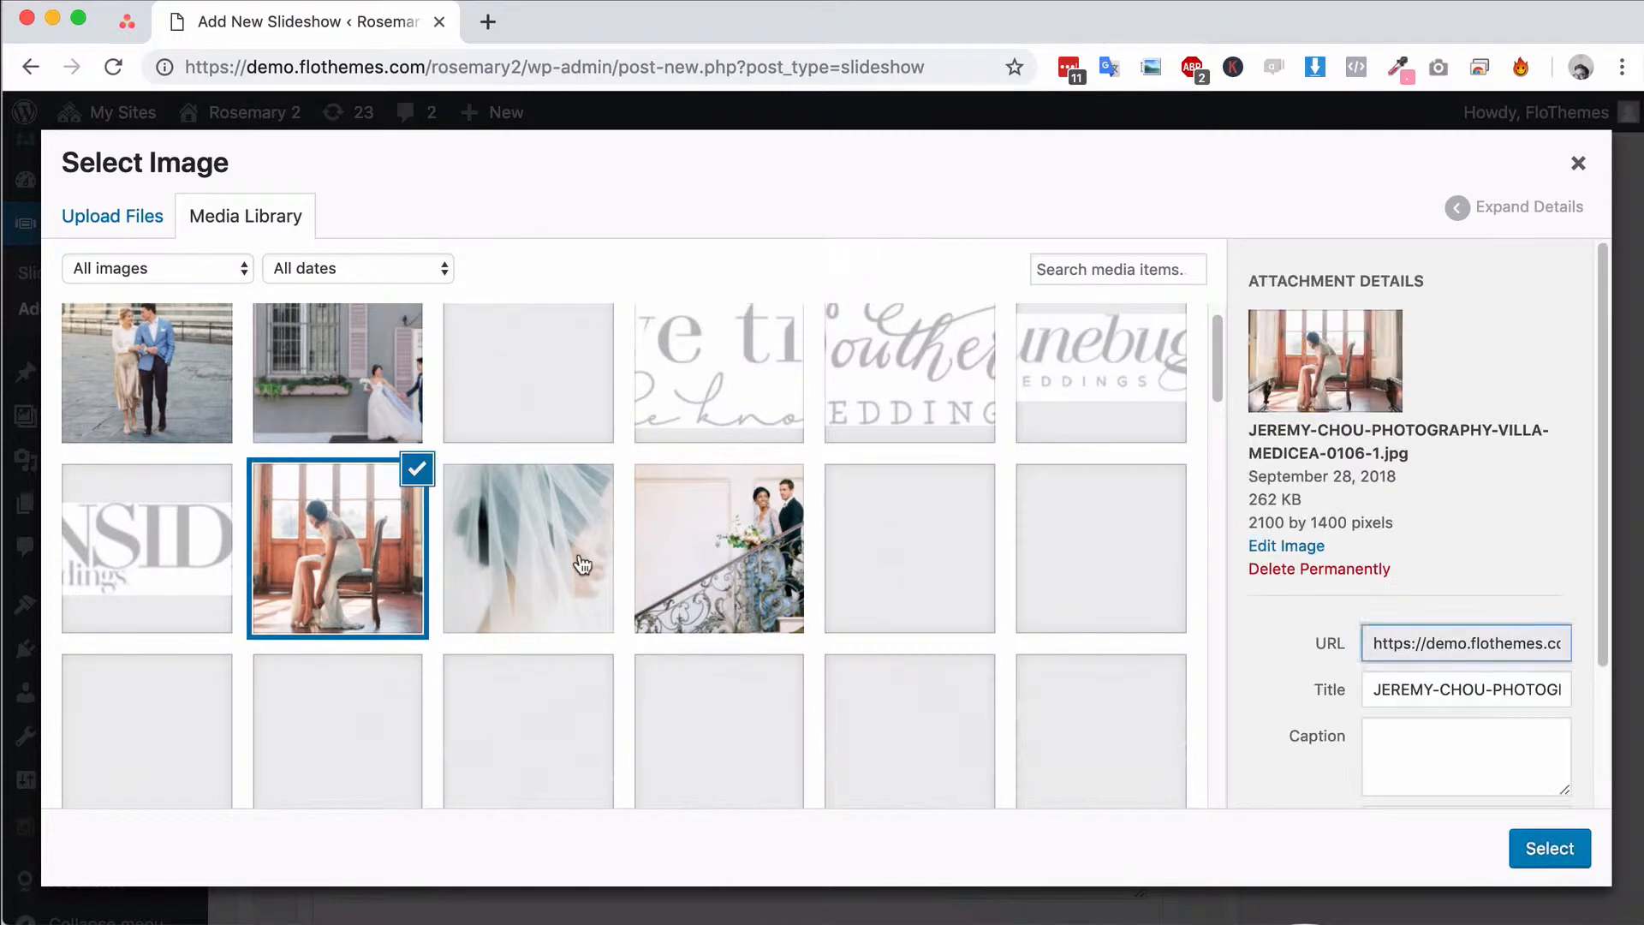
click(577, 568)
click(728, 565)
click(899, 588)
click(1099, 575)
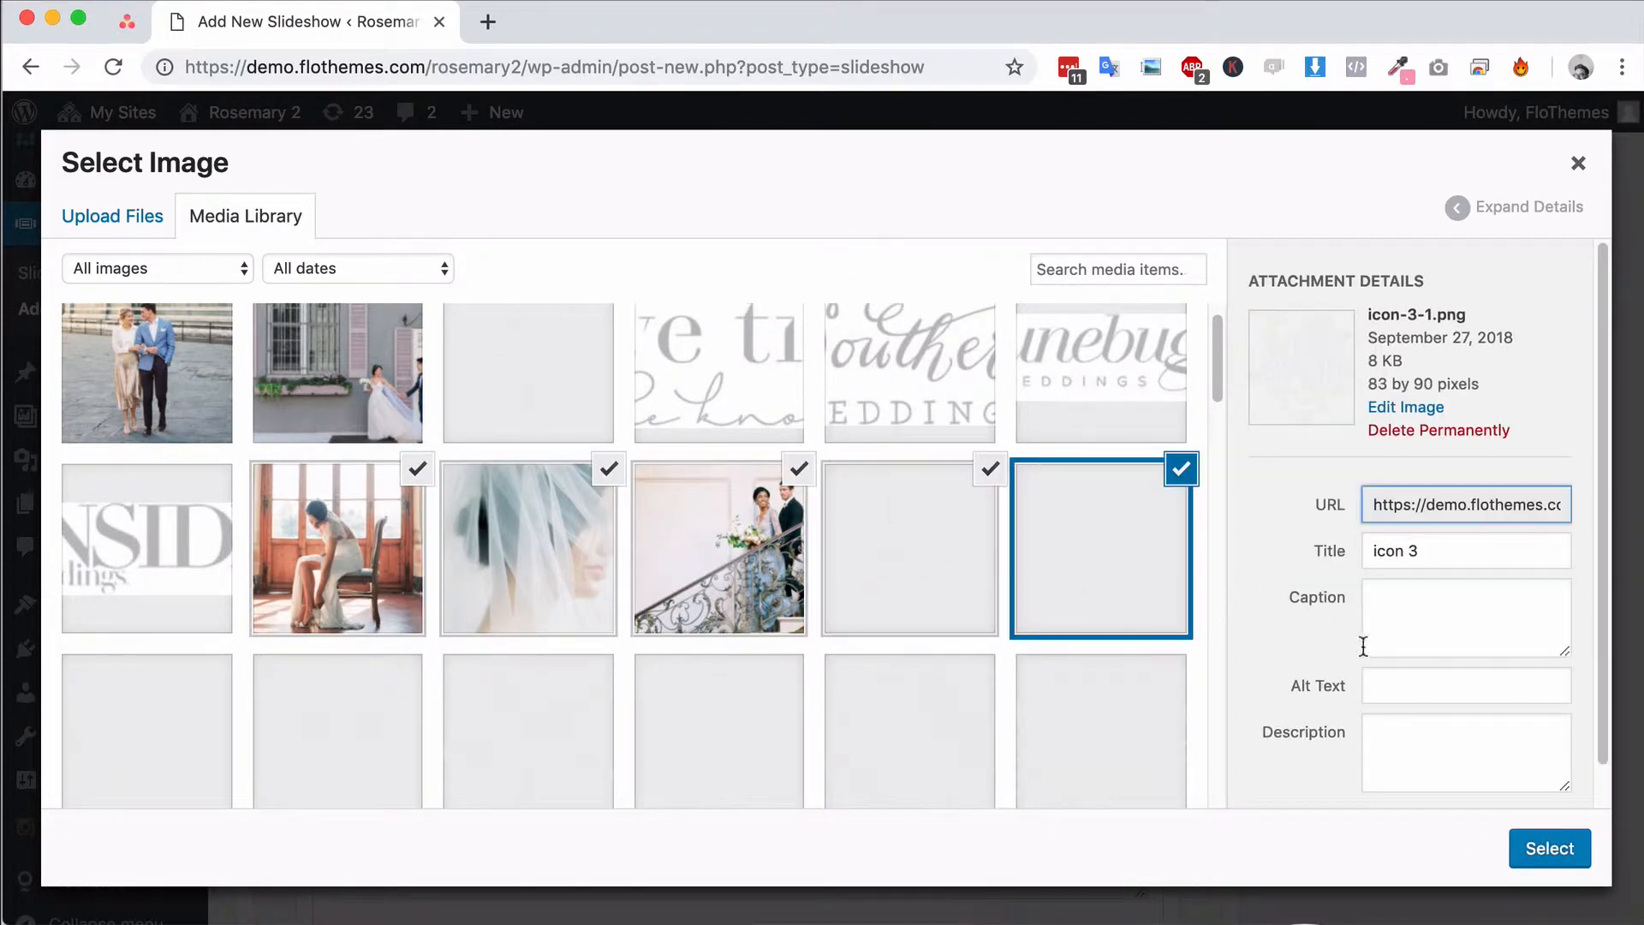
click(989, 468)
click(1182, 471)
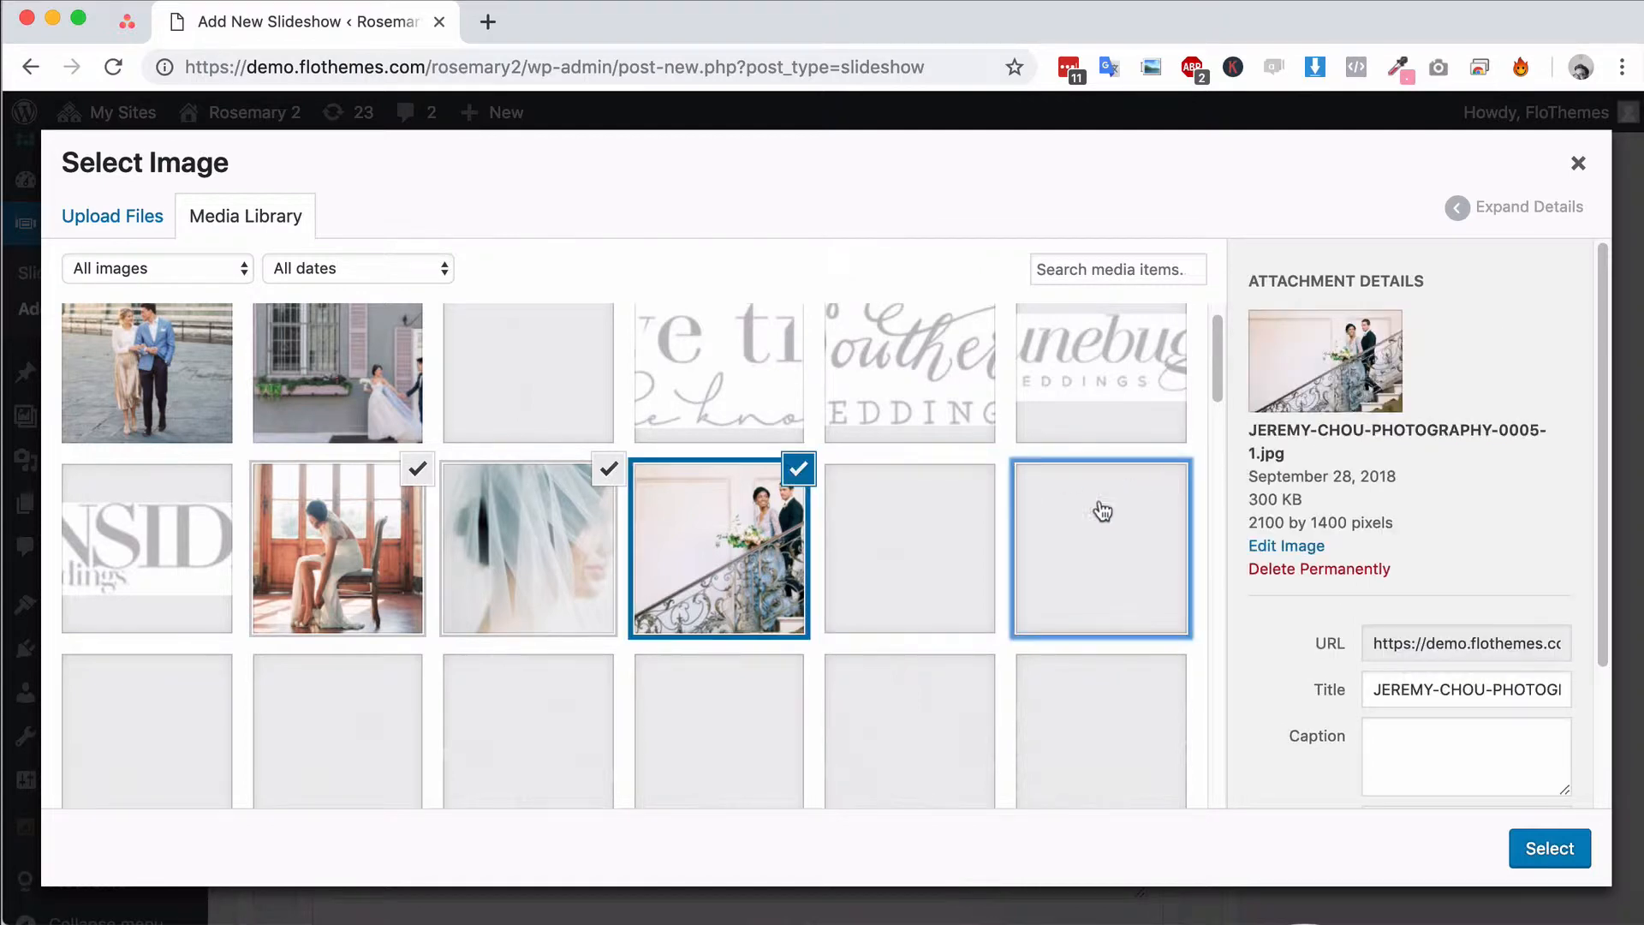
Add the photos of the couple by the grey wall and the couple in the blue jacket, and insert all selected images as slides
click(323, 374)
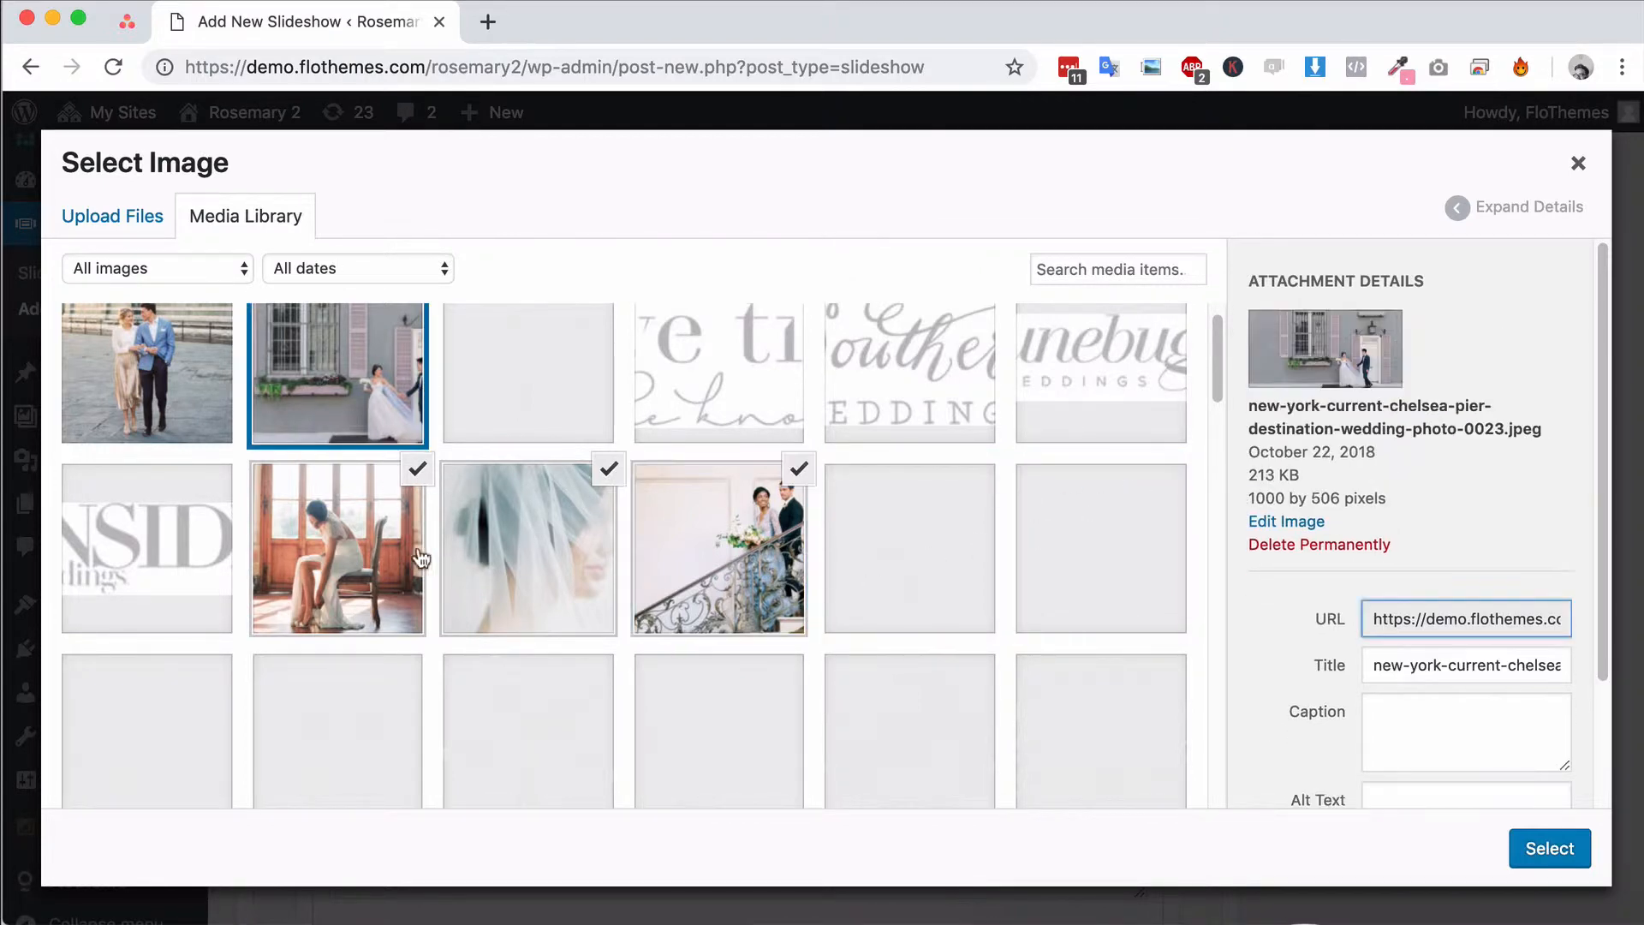
scroll(533, 624, up, 1)
click(156, 403)
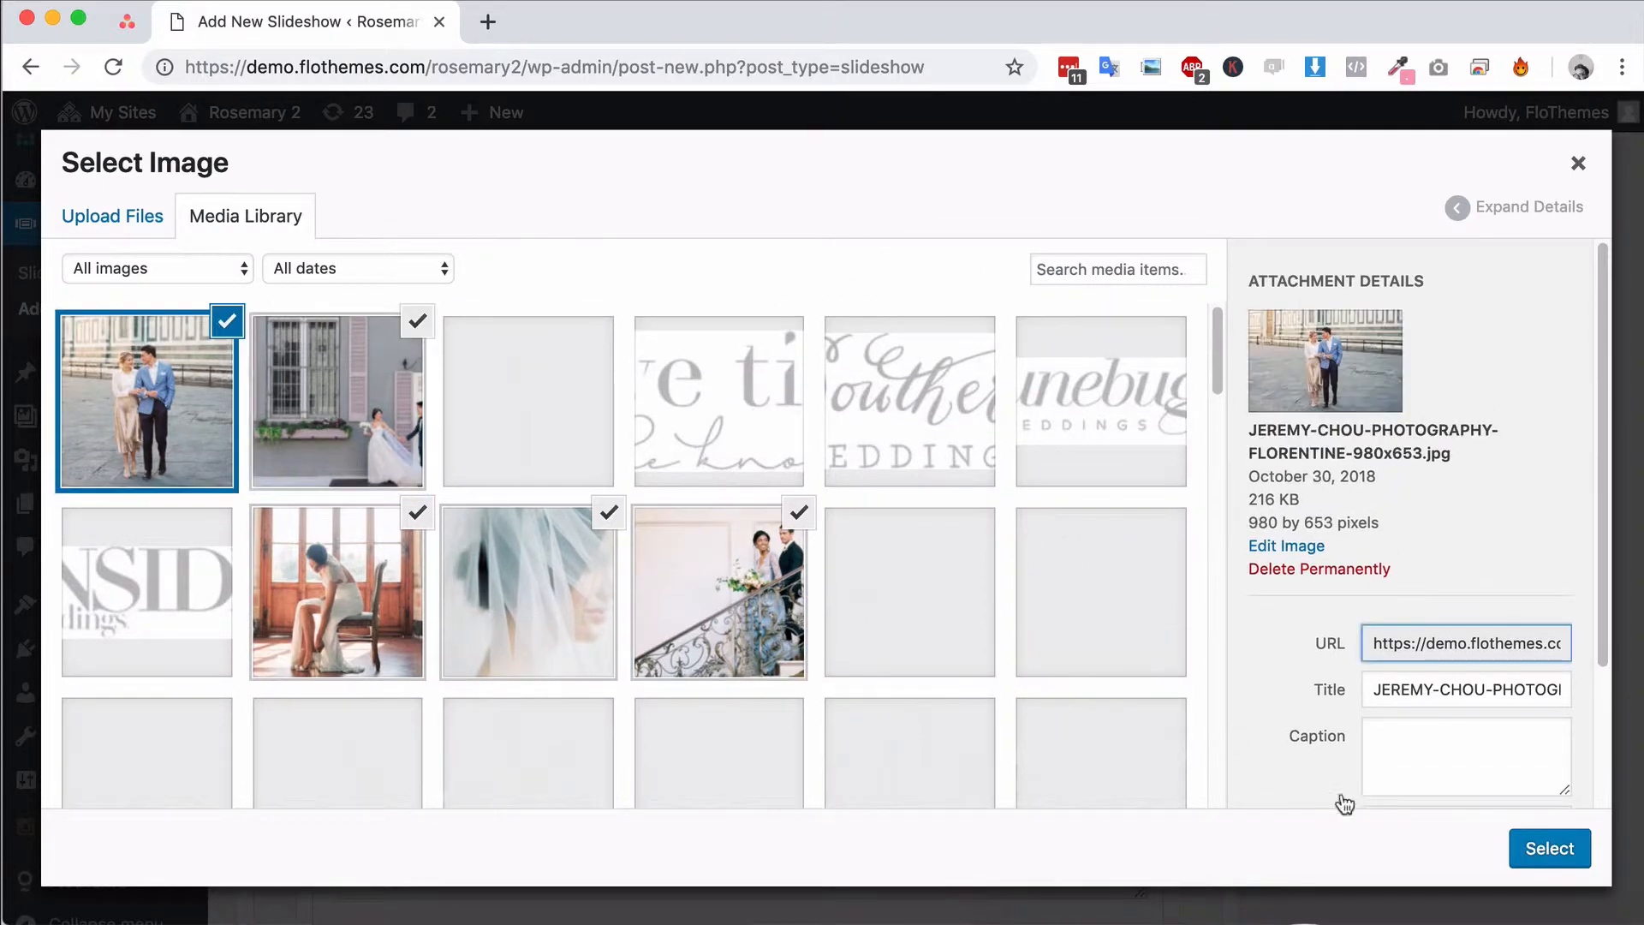
click(1541, 848)
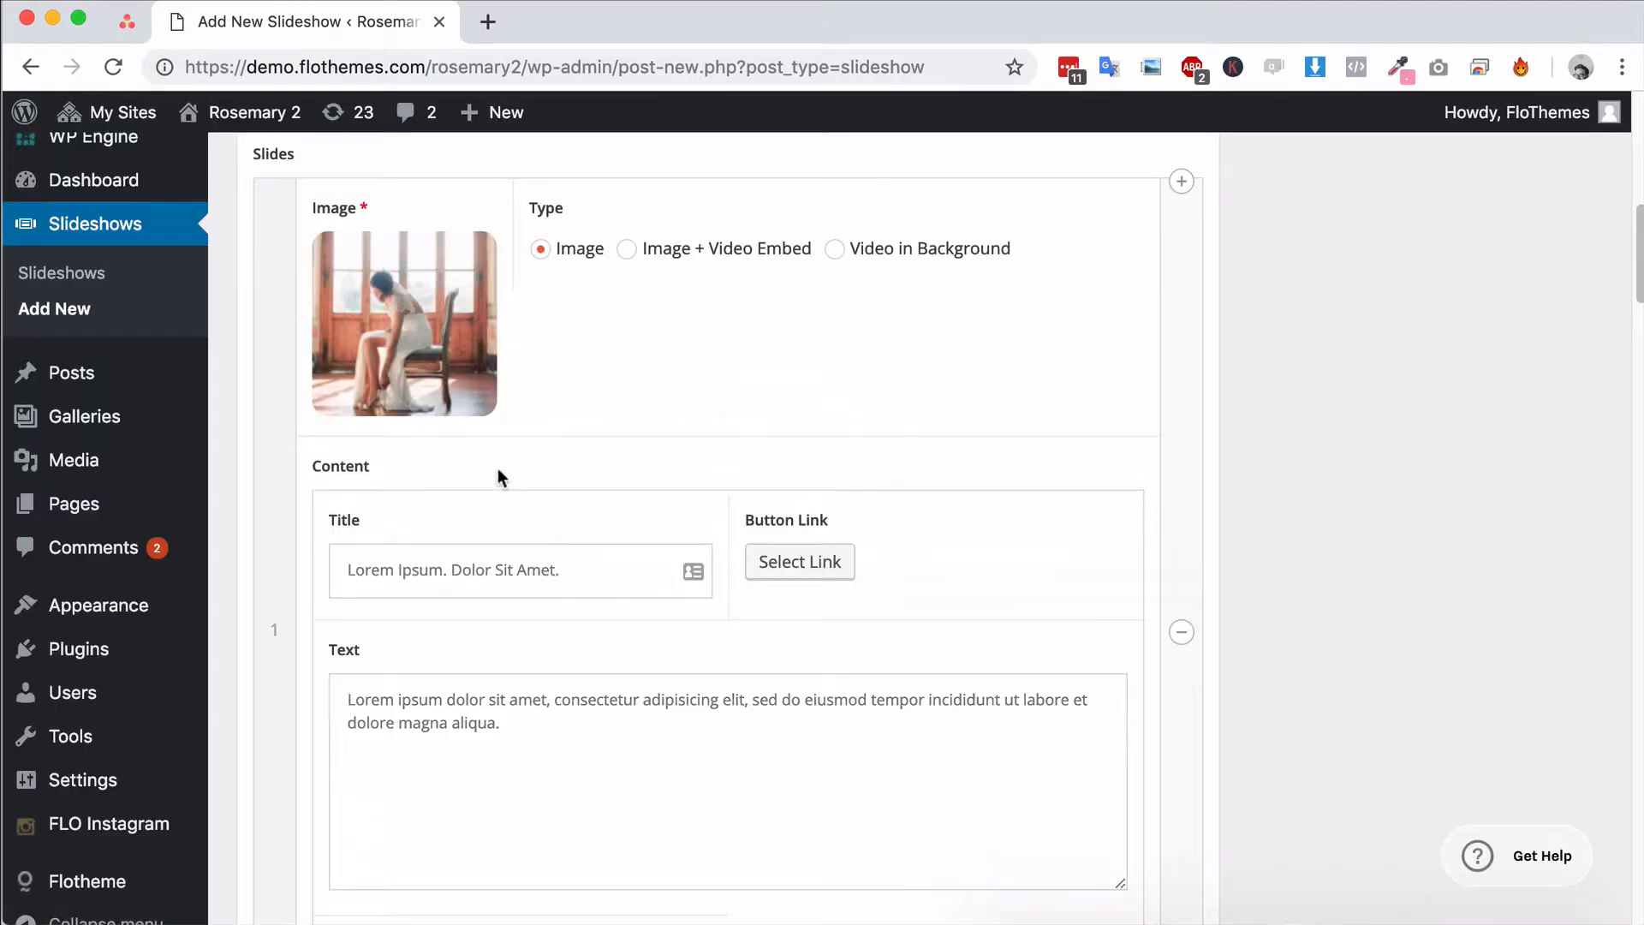
Reorder the slides by moving the third slide, the couple on the staircase, above the second one
scroll(480, 479, down, 15)
scroll(465, 480, down, 20)
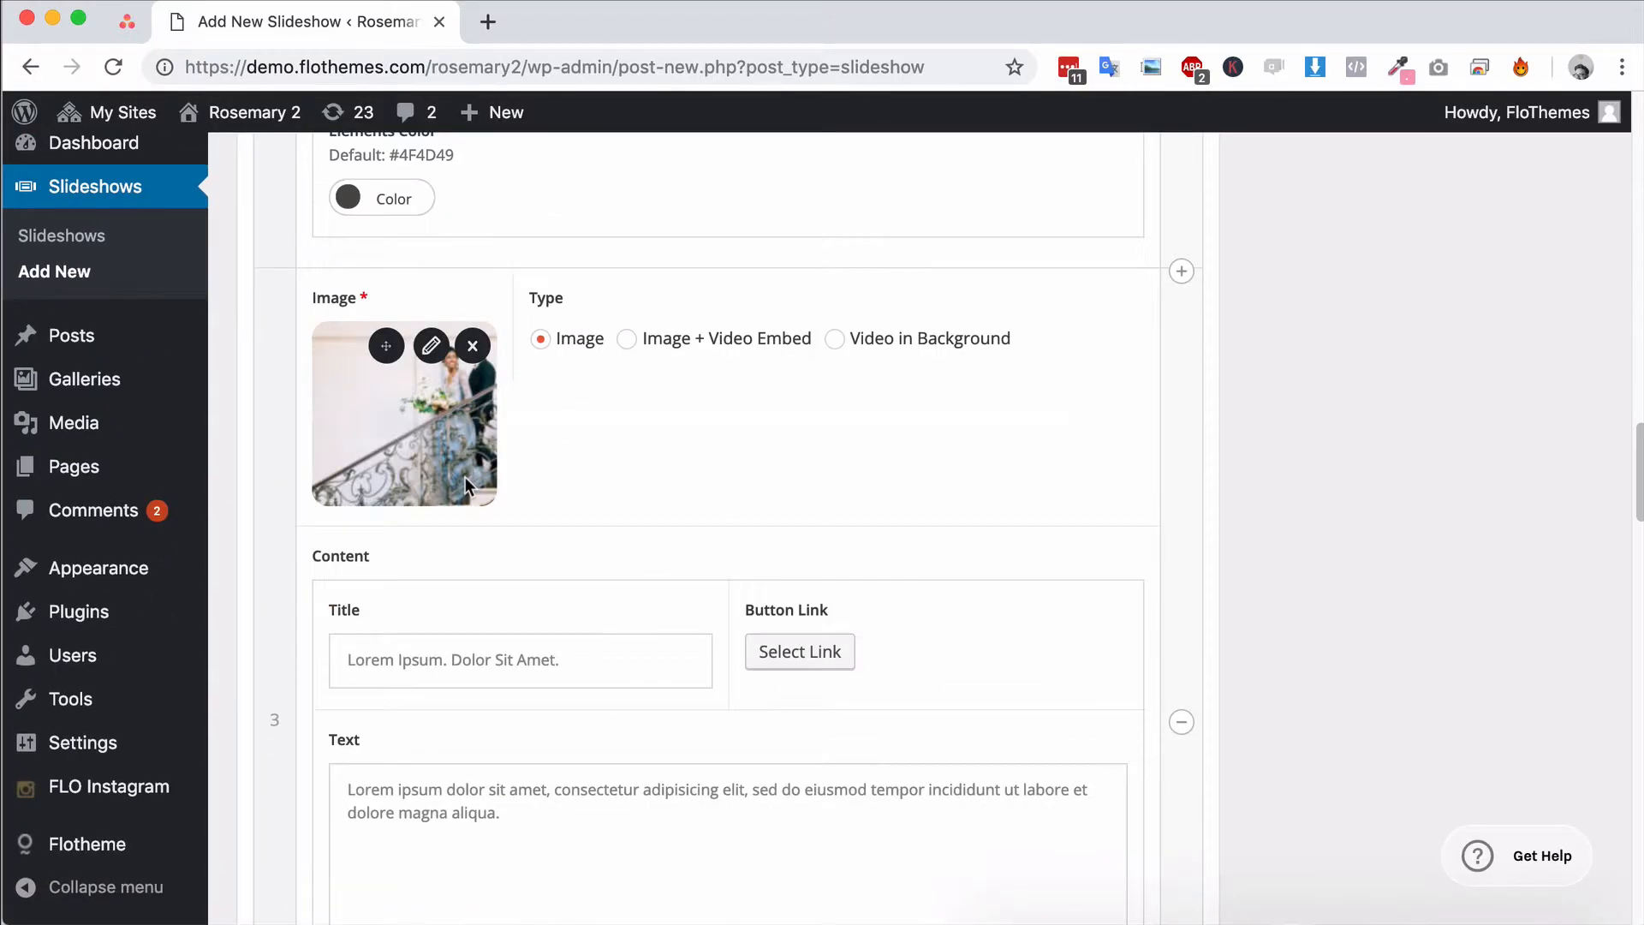
scroll(294, 502, up, 10)
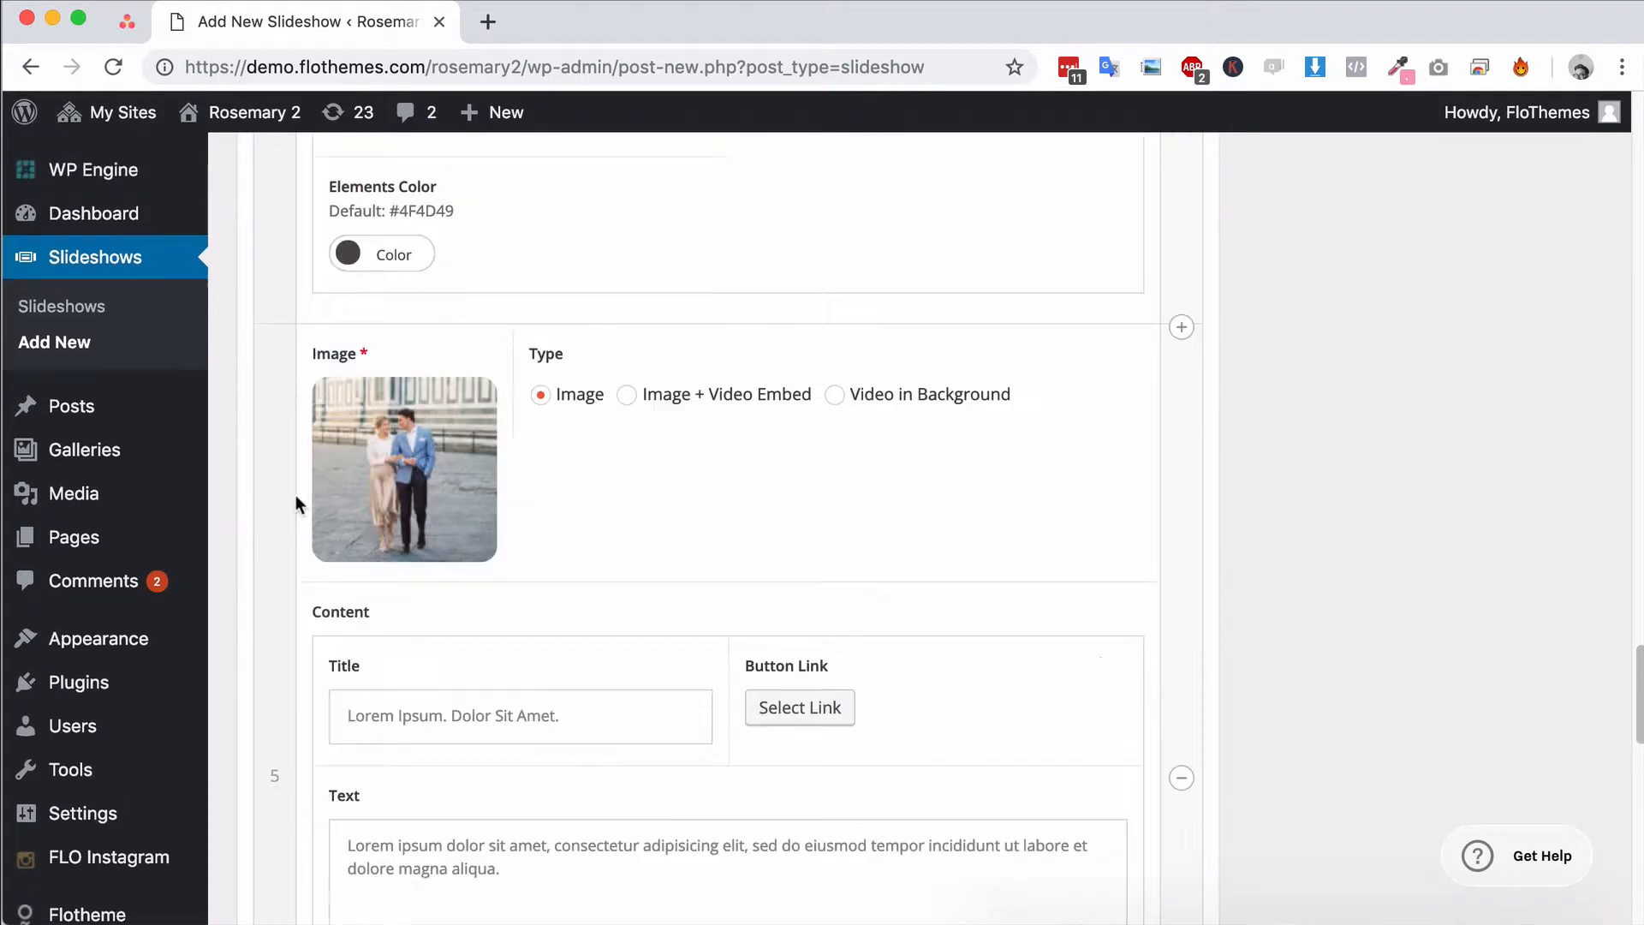
scroll(291, 580, up, 6)
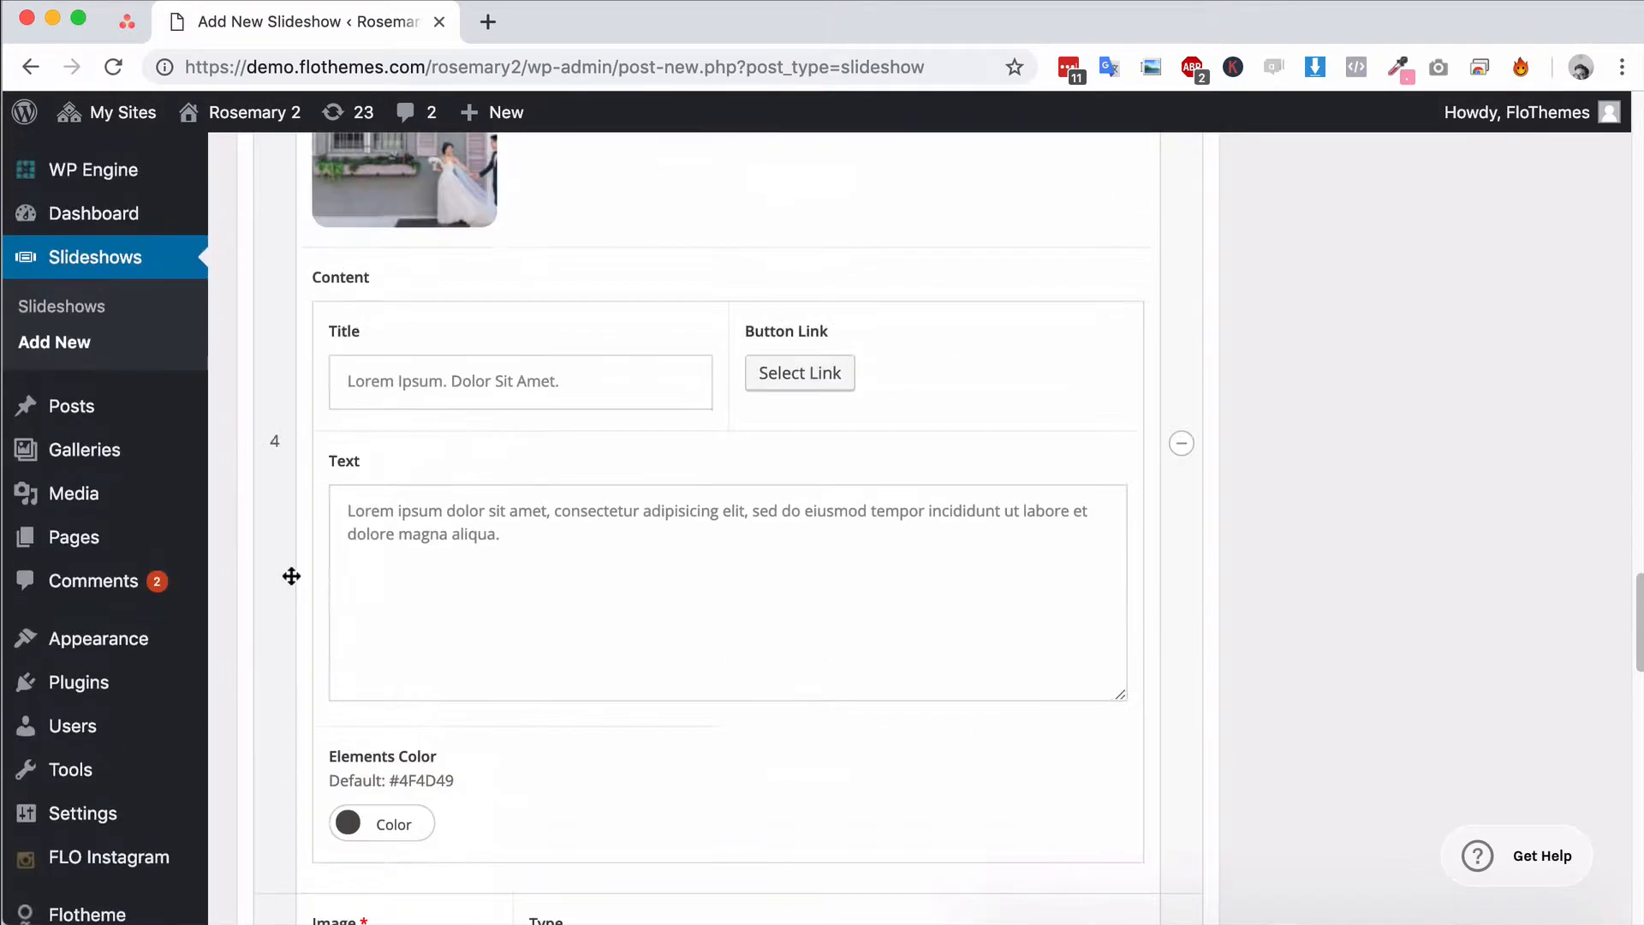
scroll(287, 583, up, 5)
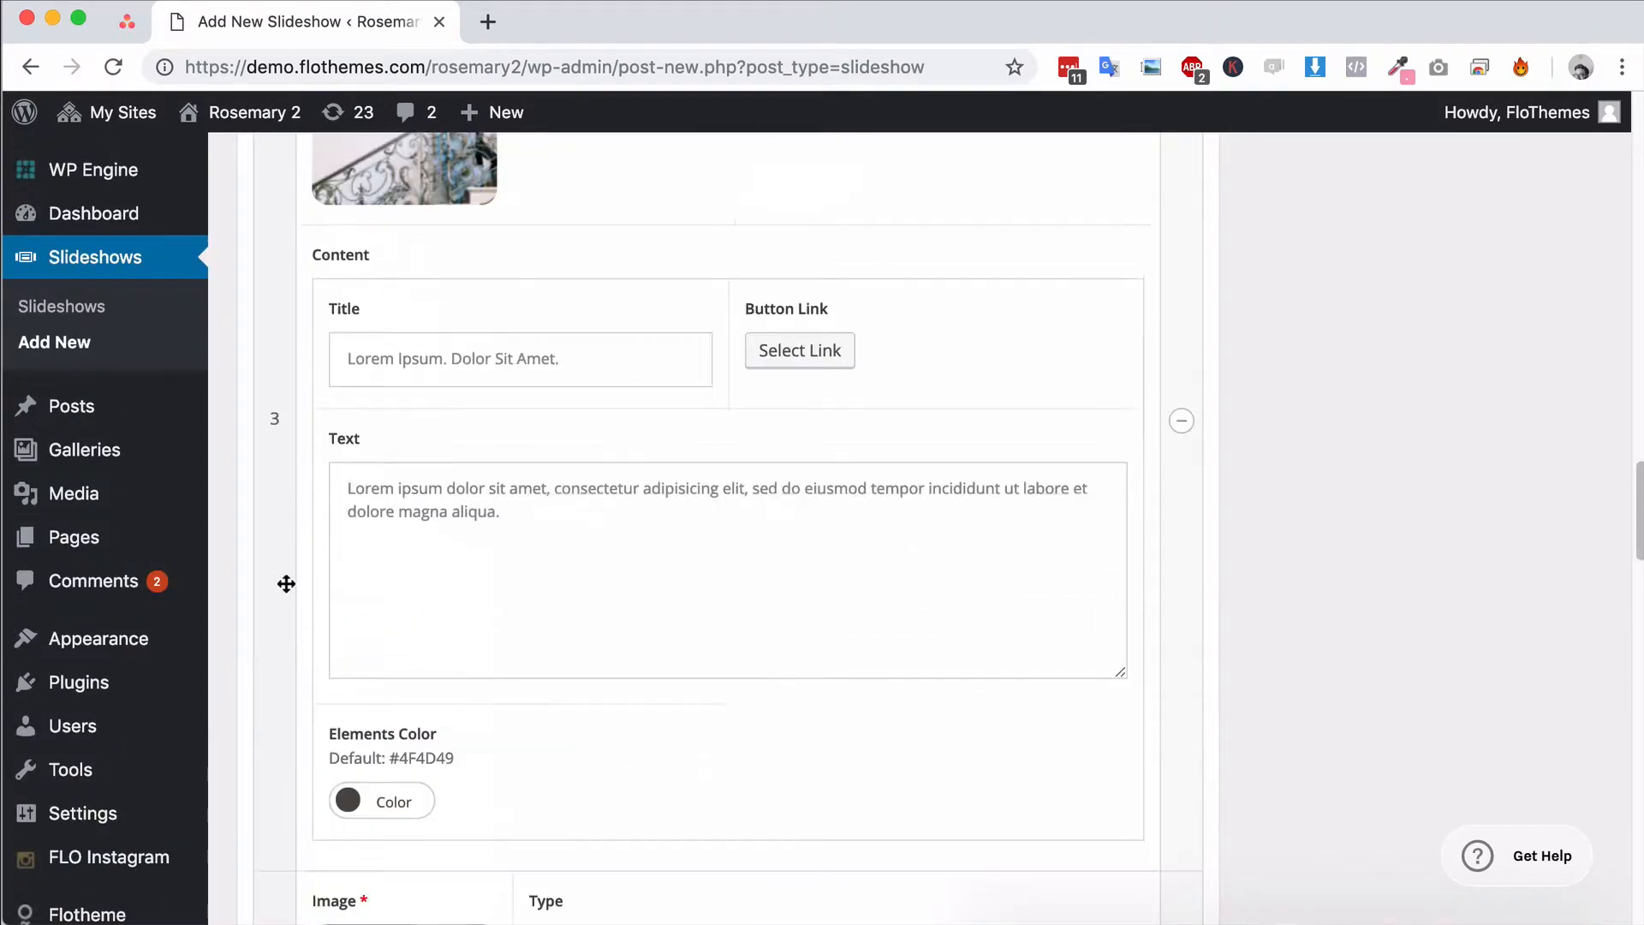
scroll(287, 581, down, 3)
scroll(287, 581, up, 7)
scroll(286, 579, up, 4)
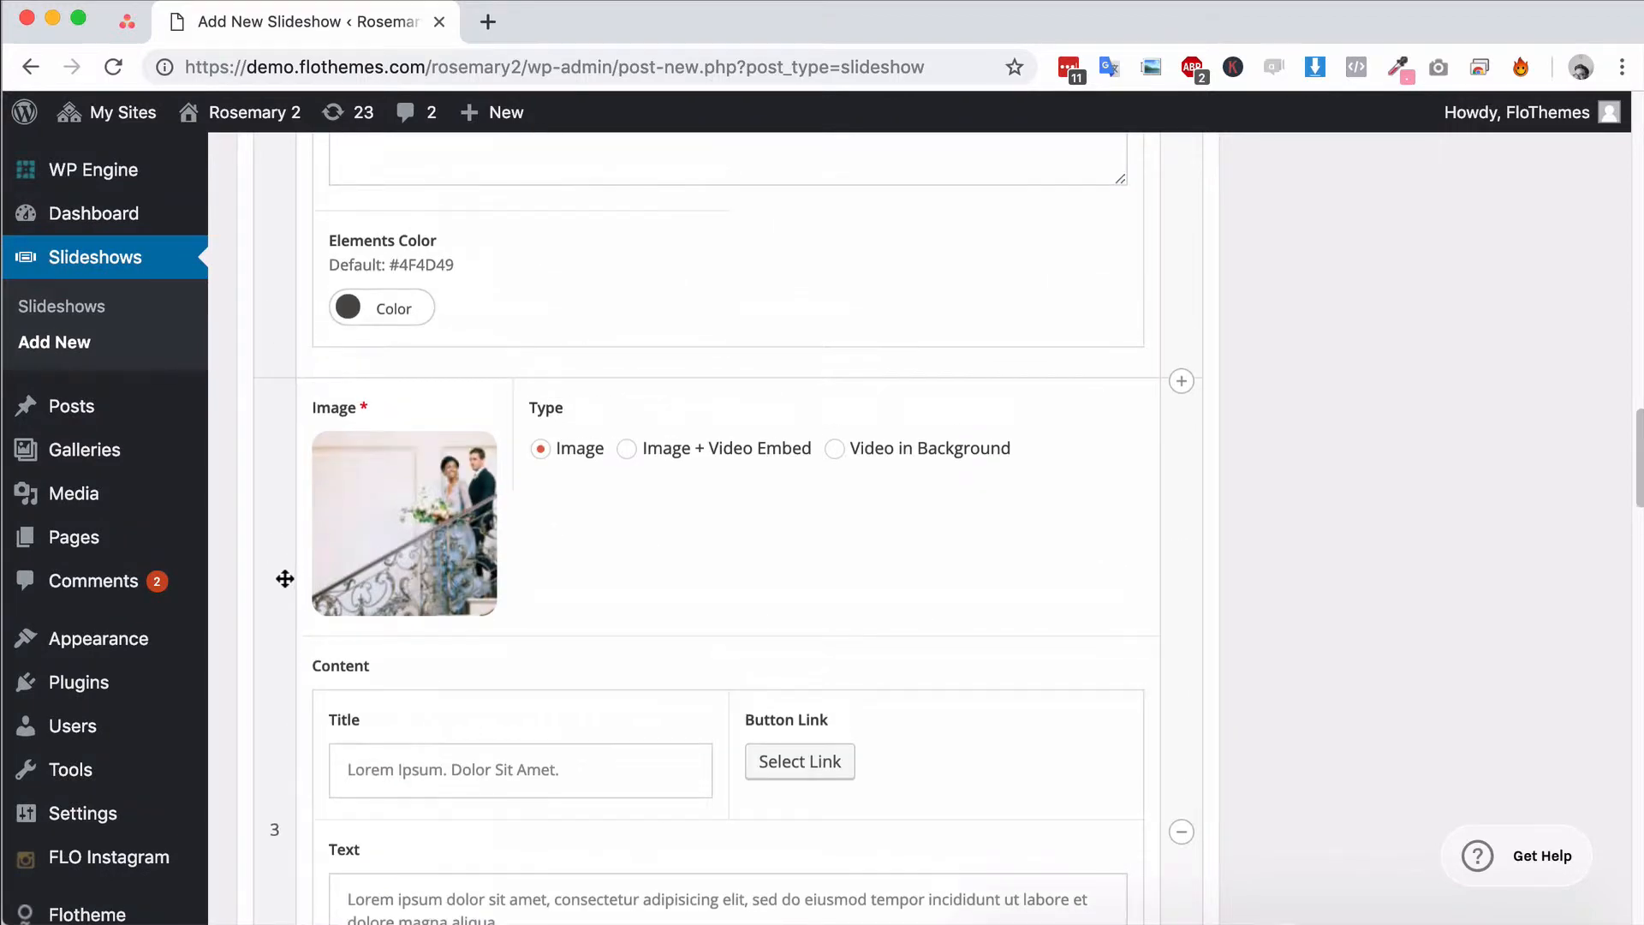
drag(265, 639, 301, 303)
Try the Image + Video Embed type on the second slide and bring up its Video Embed code field
scroll(604, 389, up, 4)
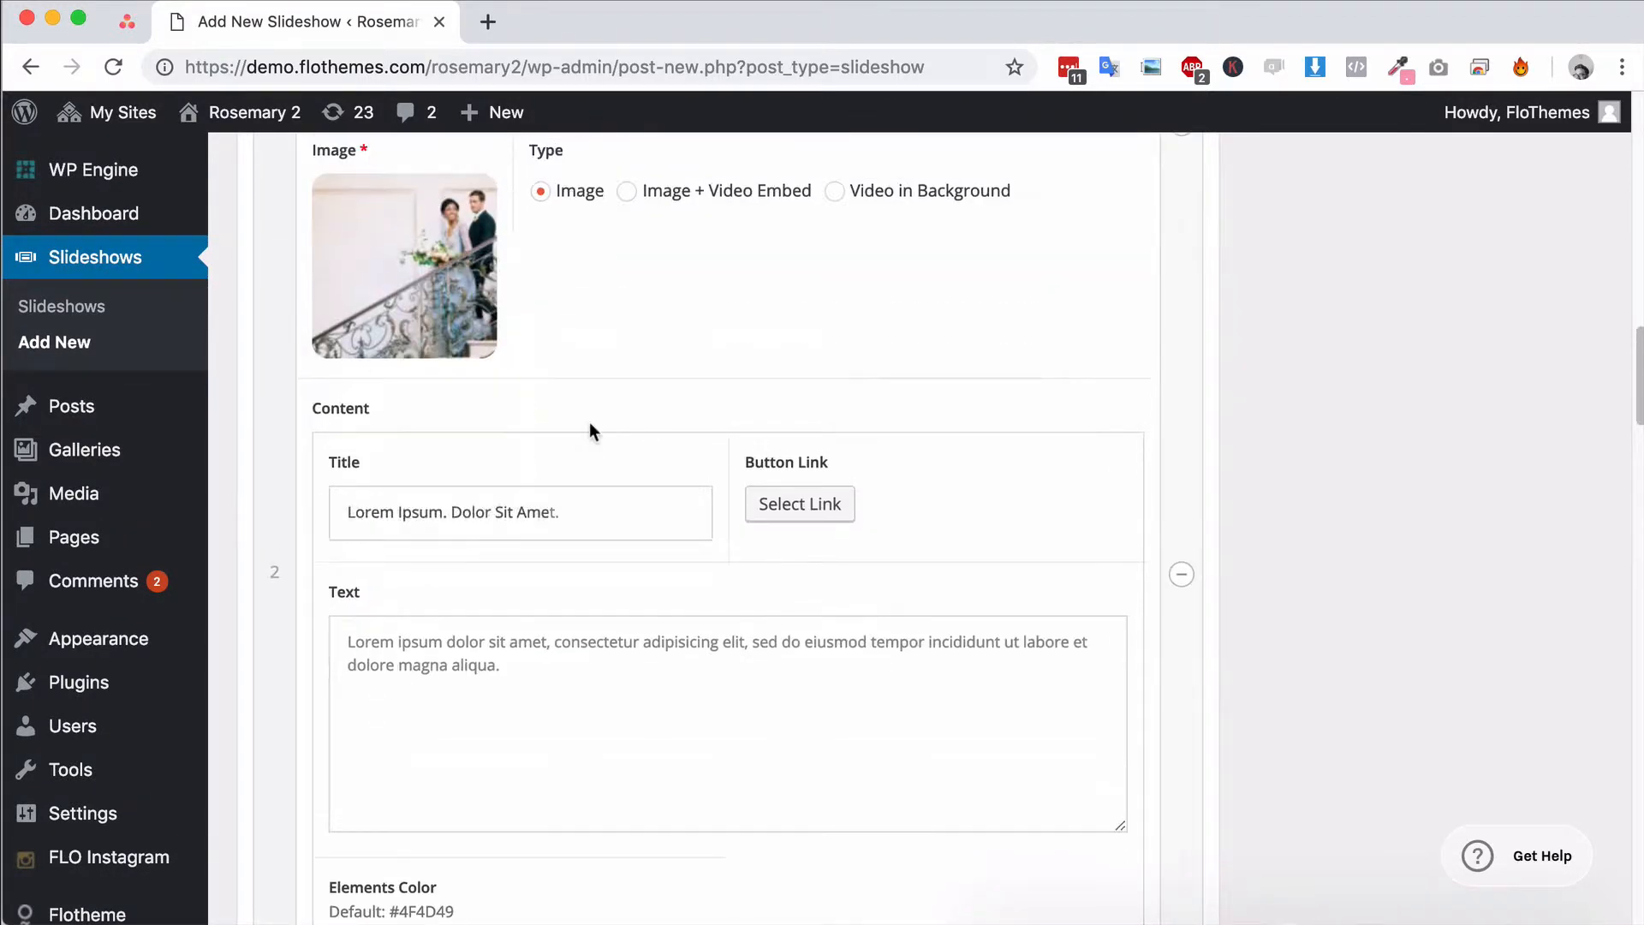
click(628, 366)
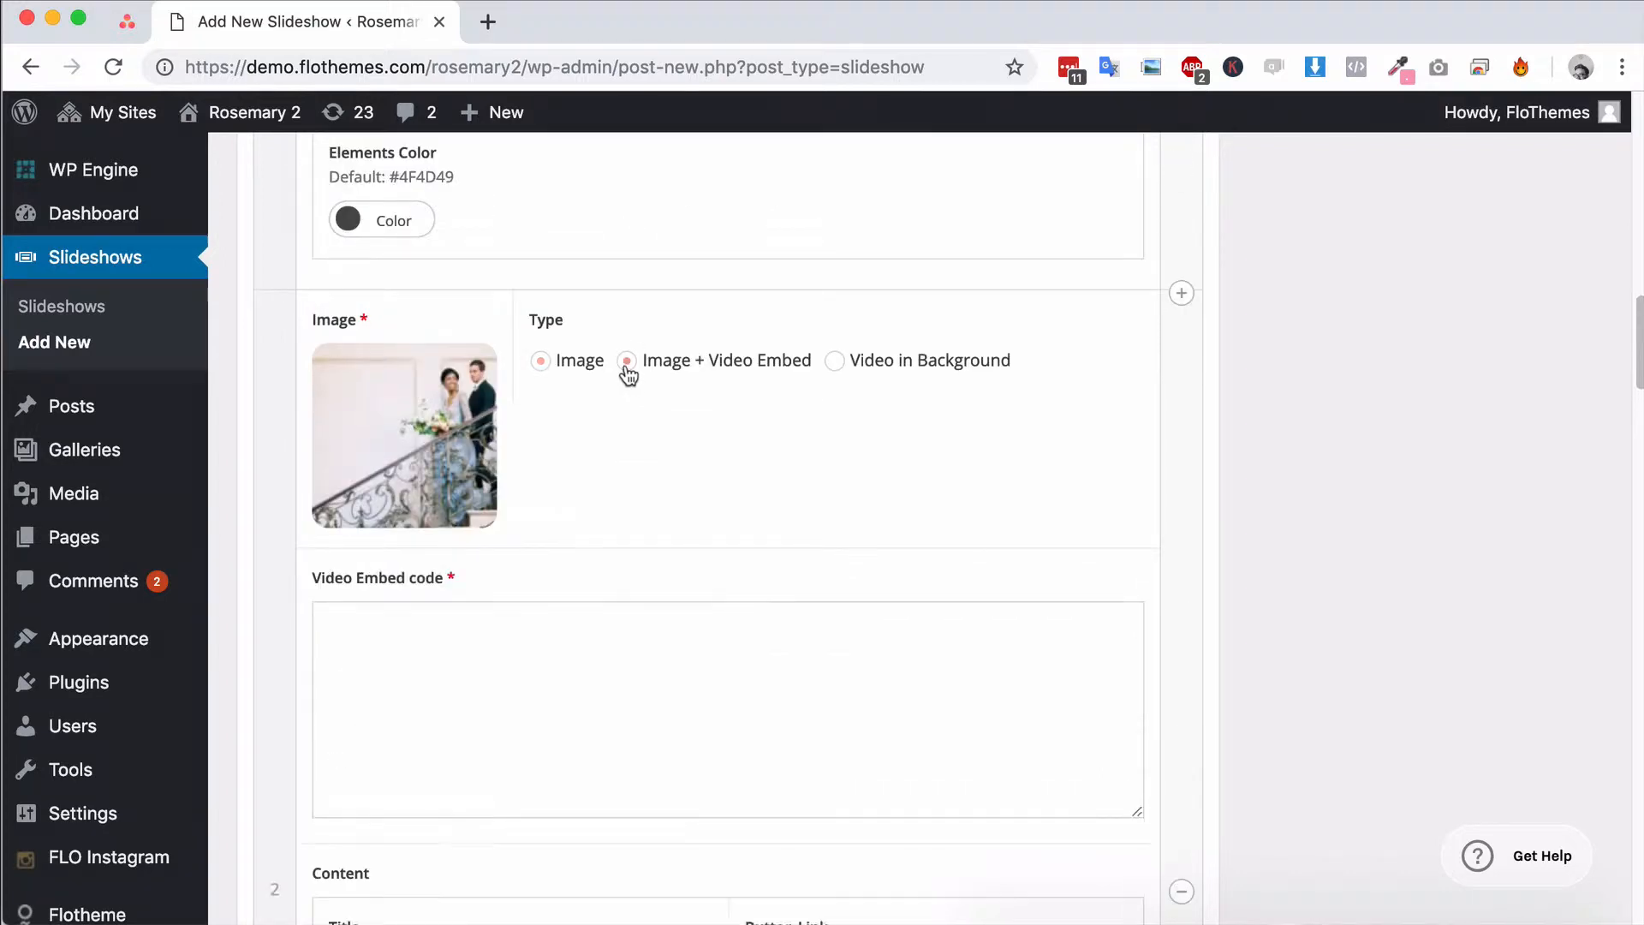
click(540, 363)
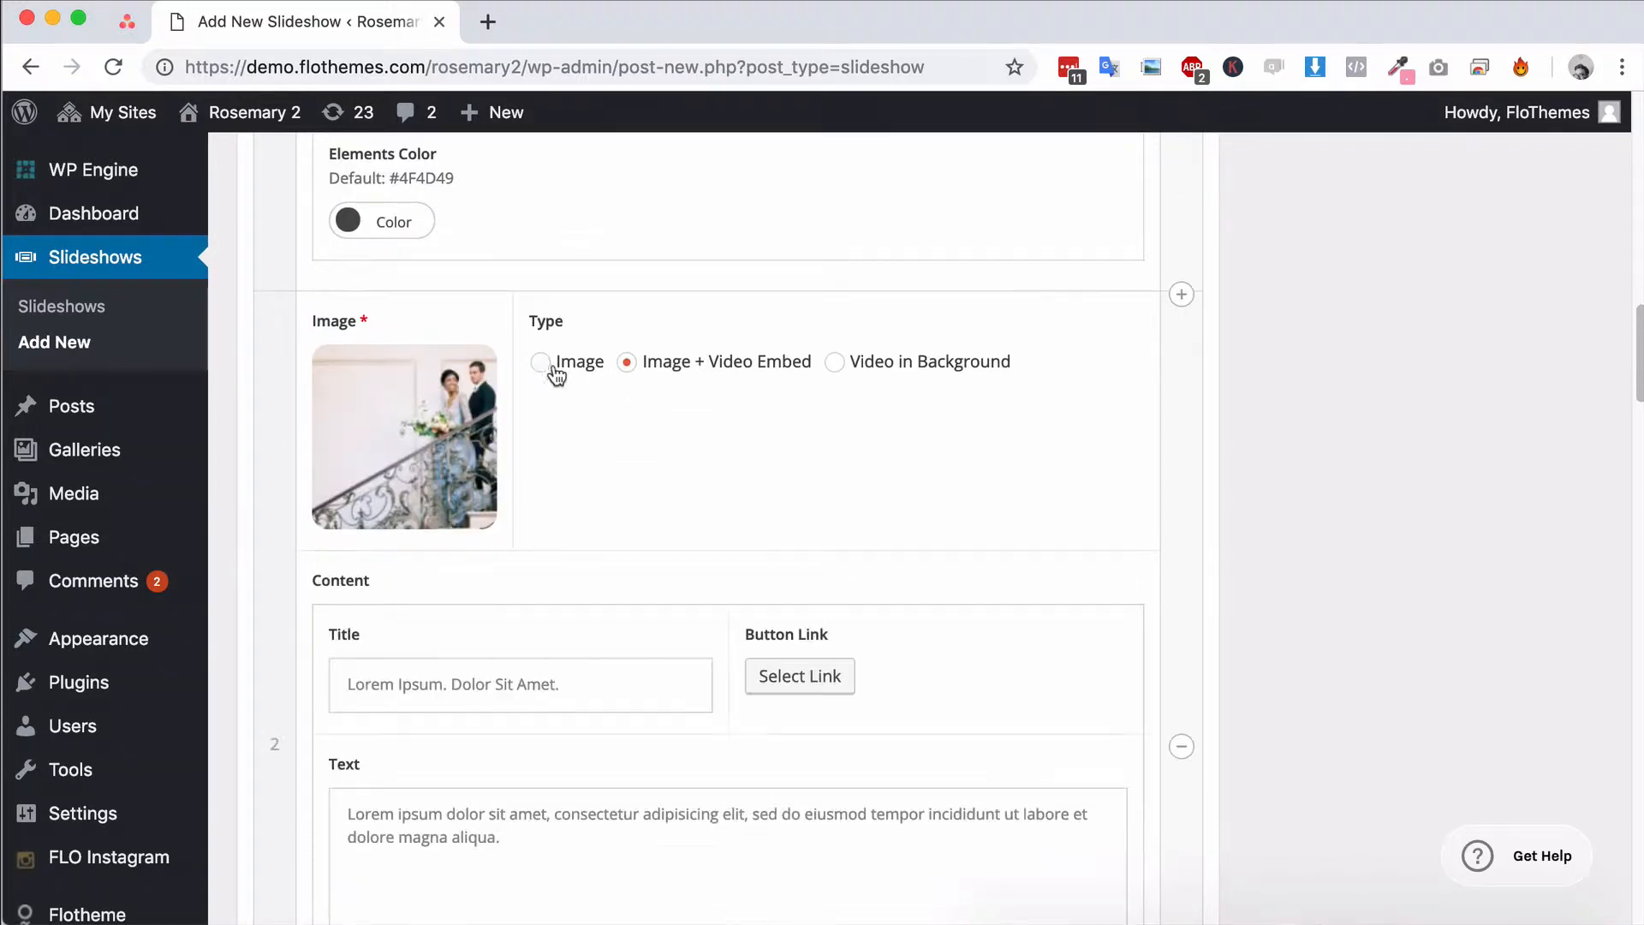
click(627, 363)
mouse_move(392, 454)
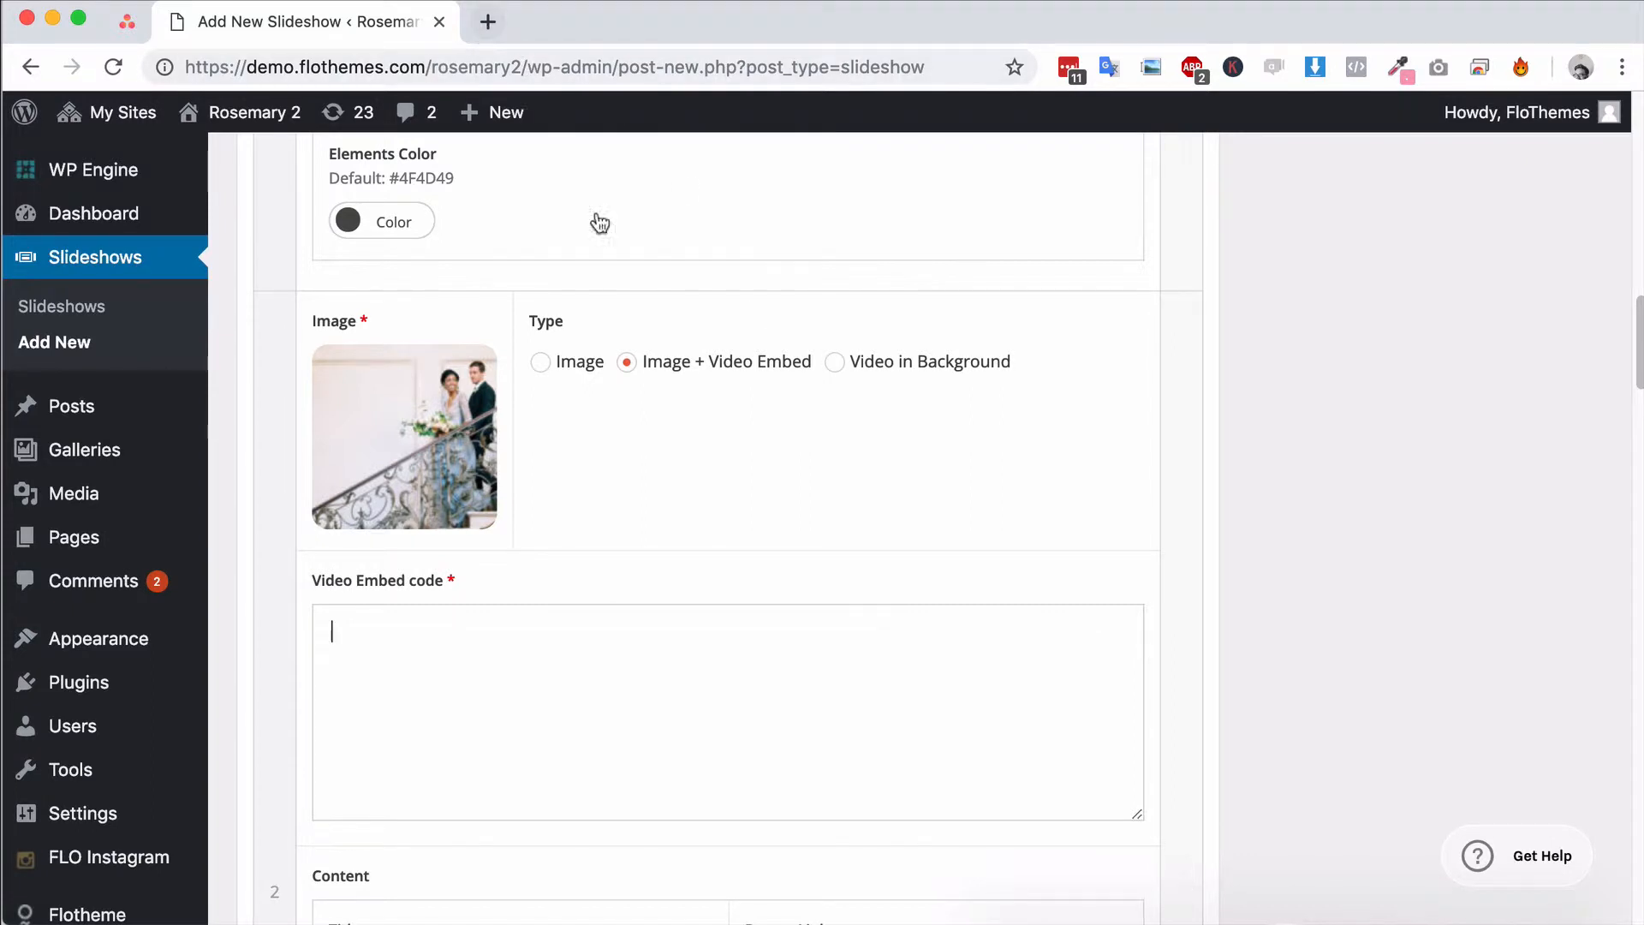
Set the second slide's type to Video in Background and its video size to Full Height
click(834, 362)
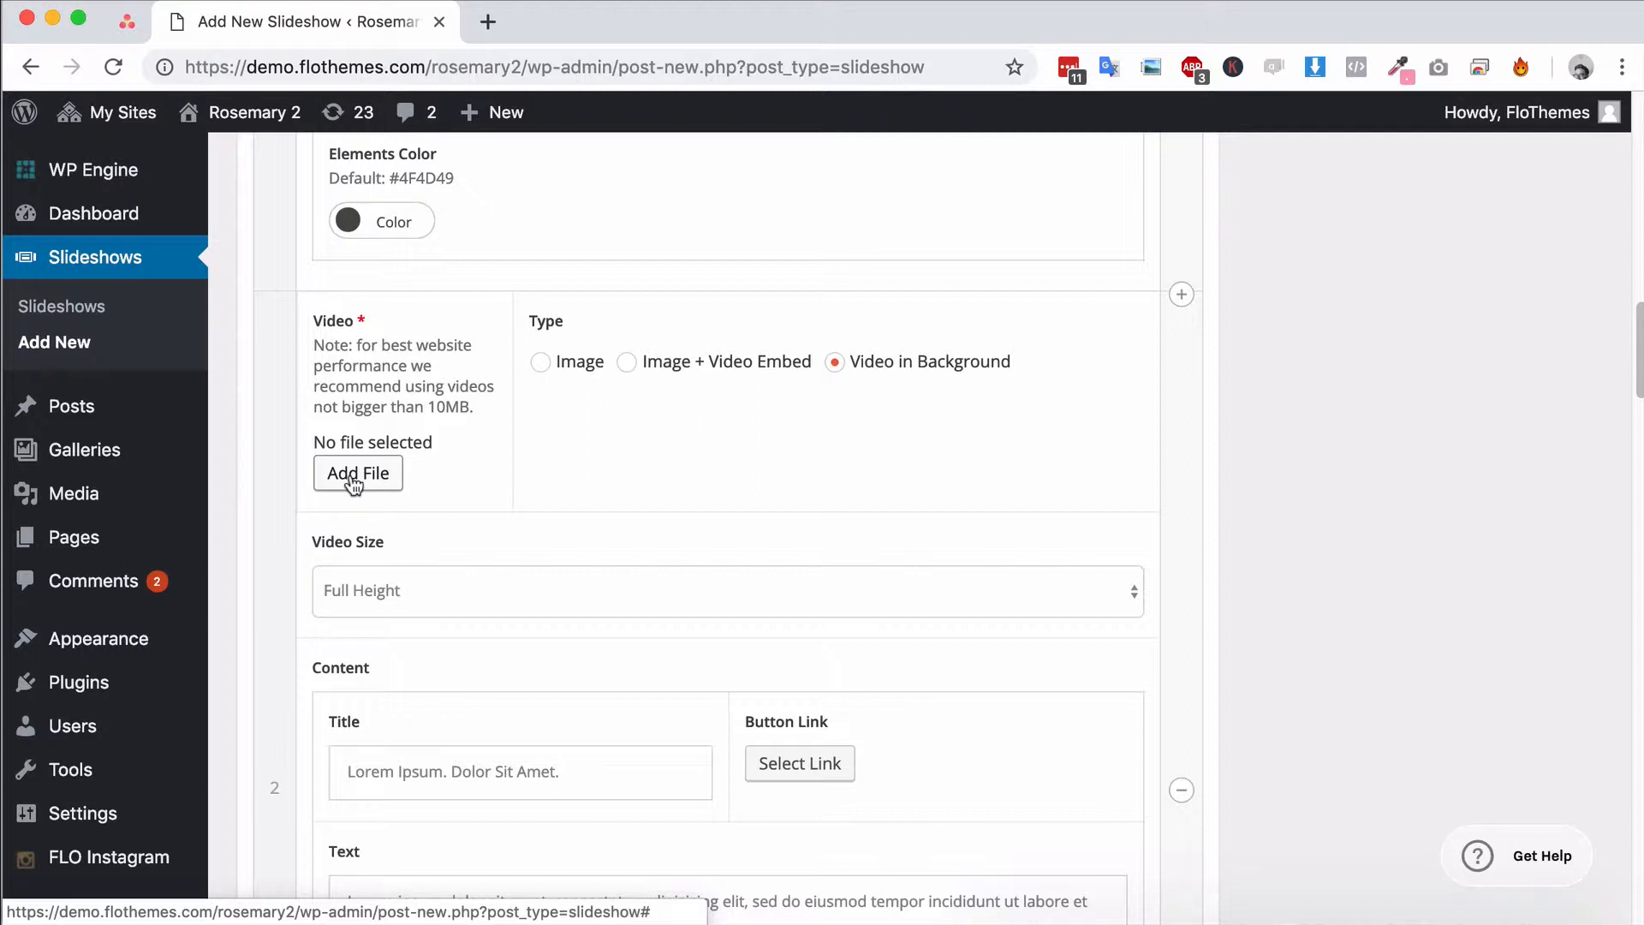
click(451, 591)
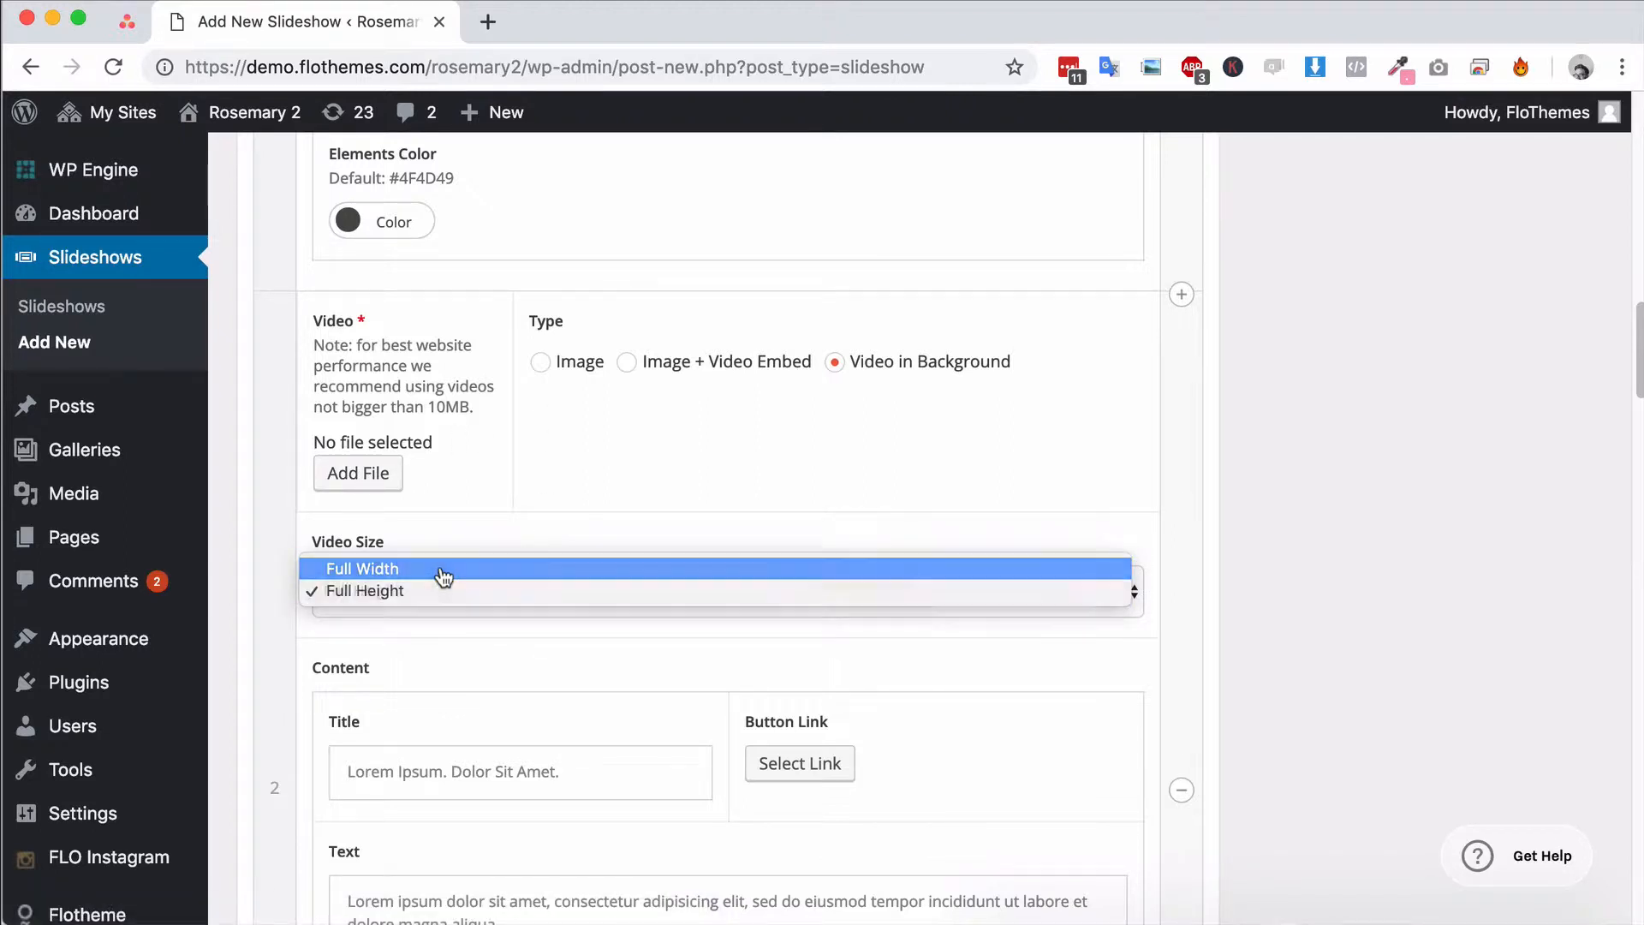
click(440, 573)
click(431, 597)
click(419, 613)
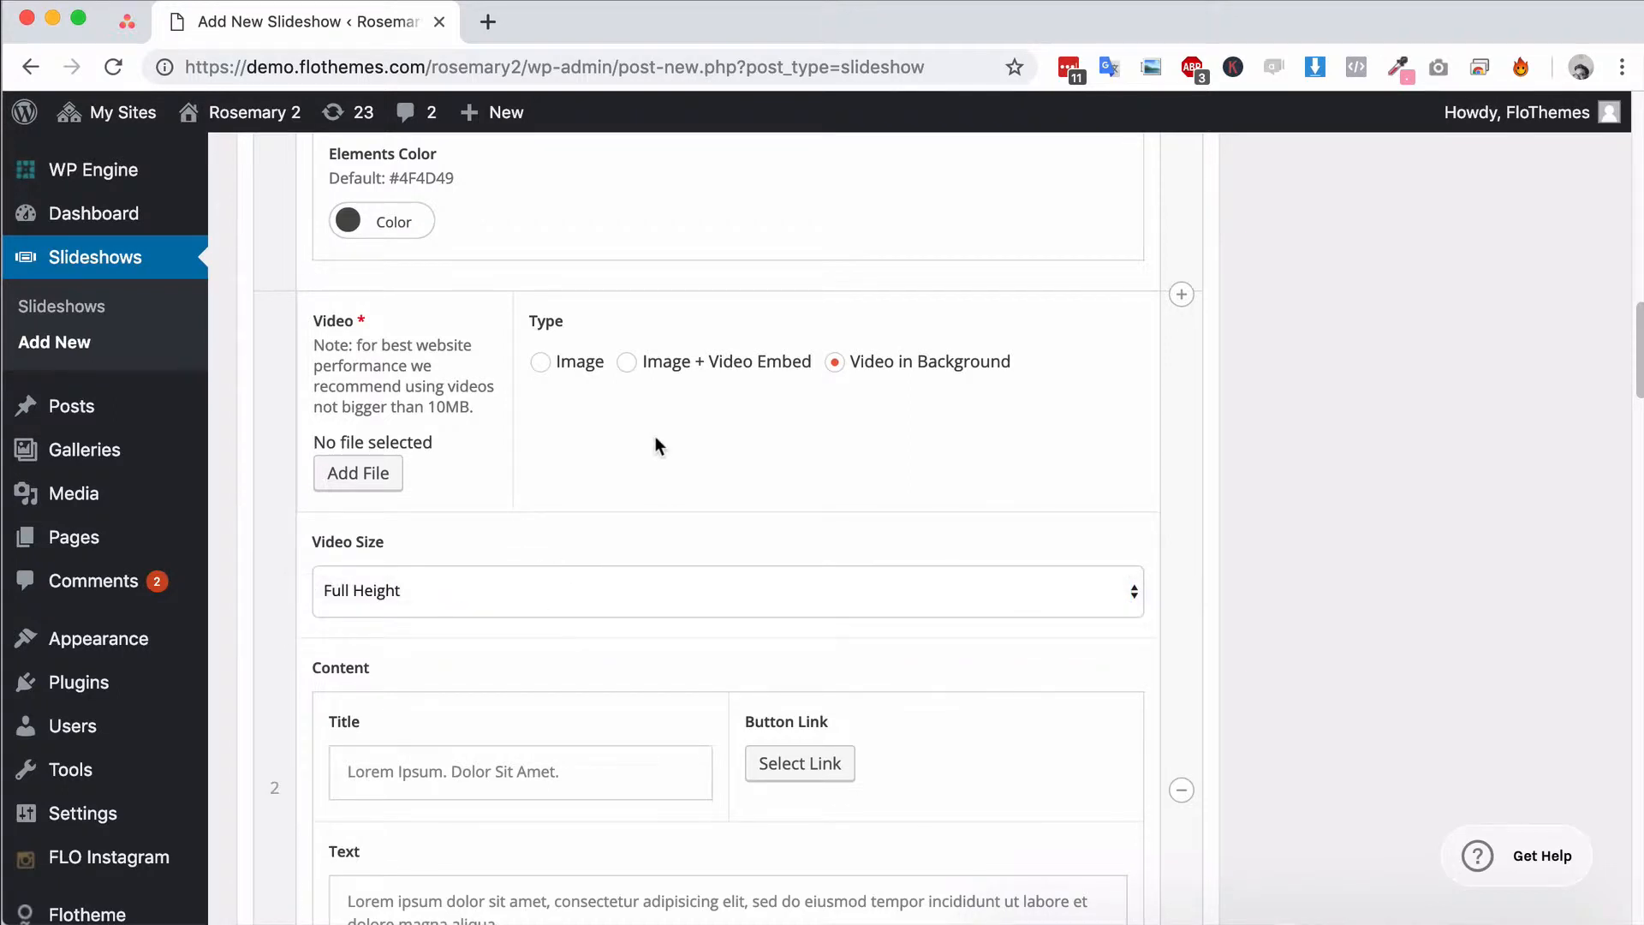
Cycle the second slide through Video in Background and Image + Video Embed, and set its type to Image
click(541, 363)
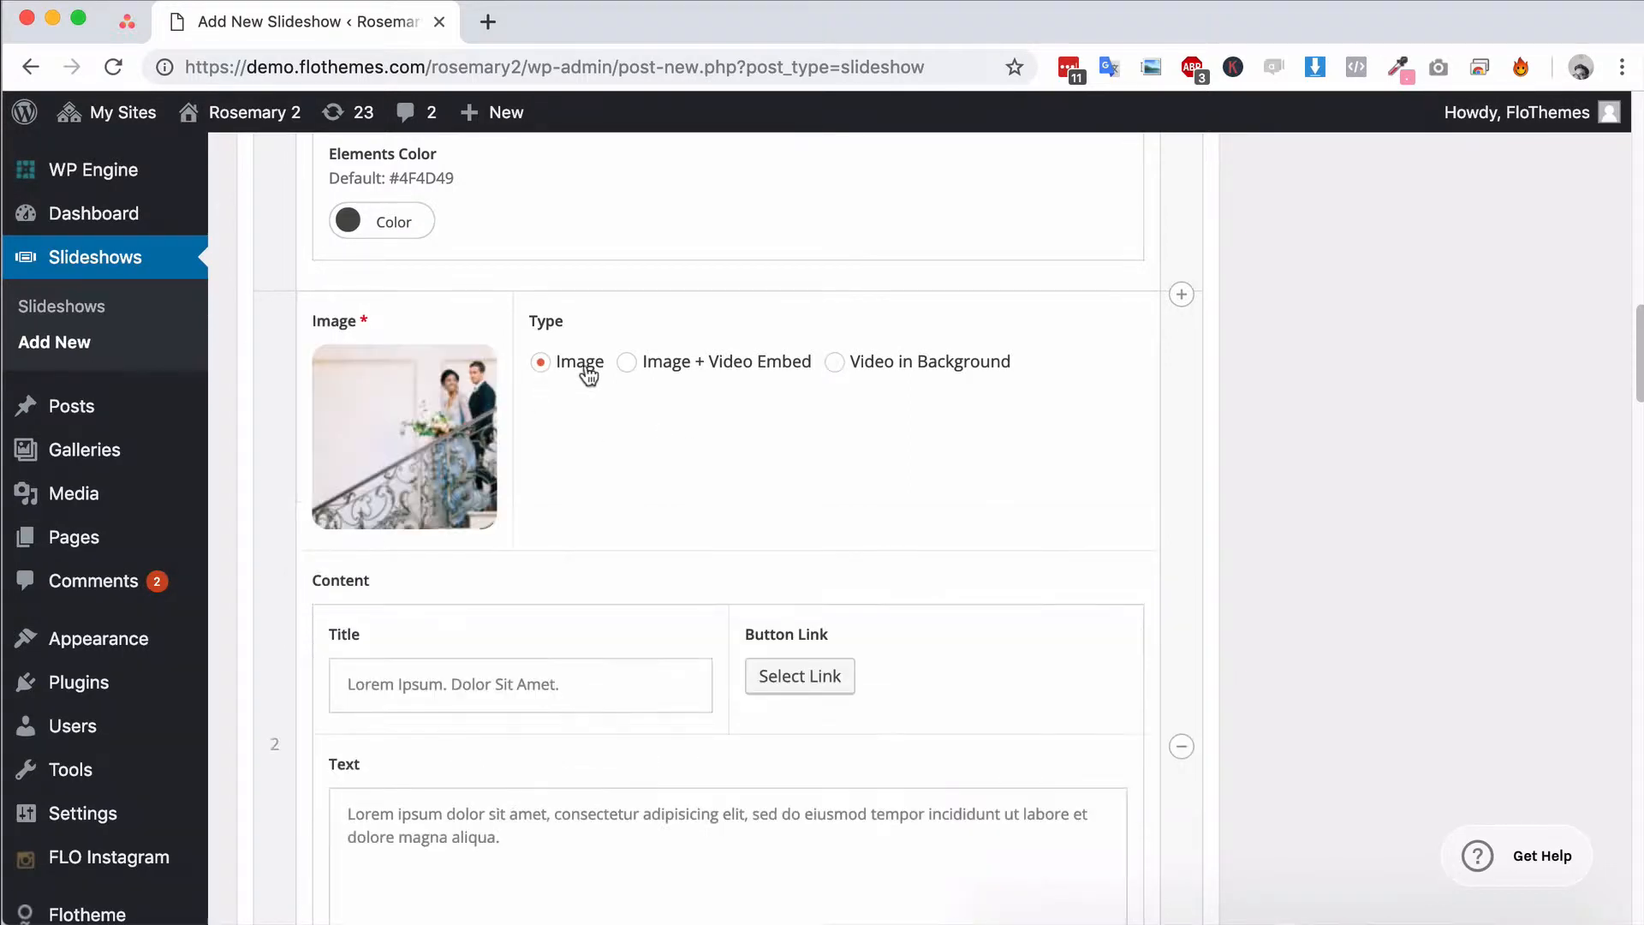
click(835, 362)
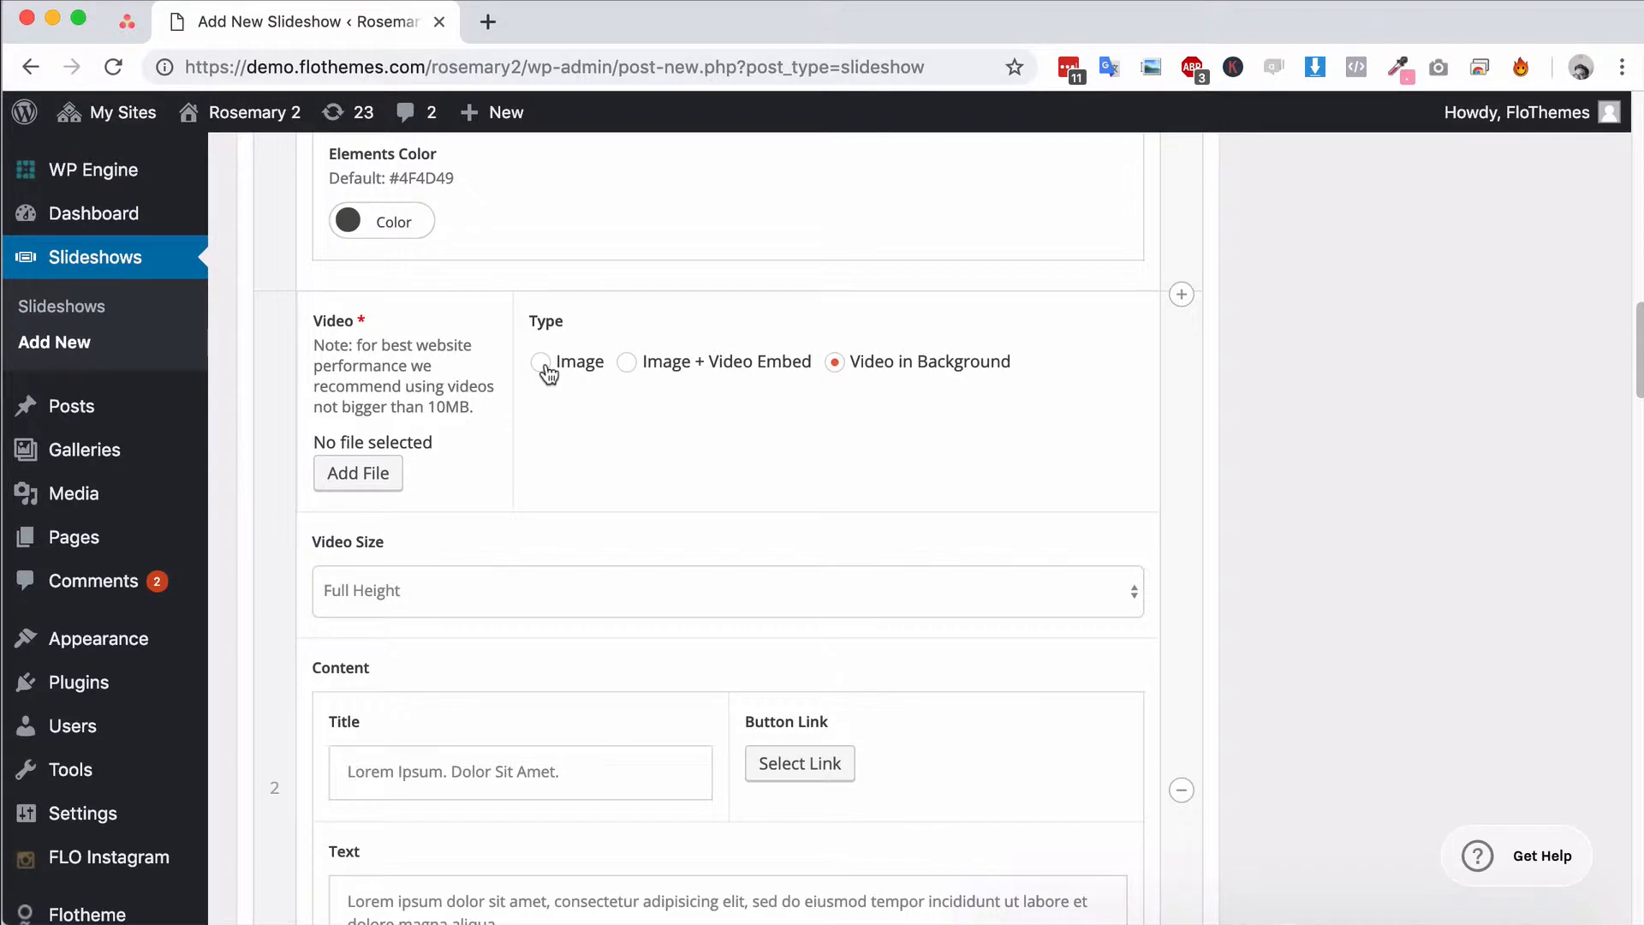
click(627, 363)
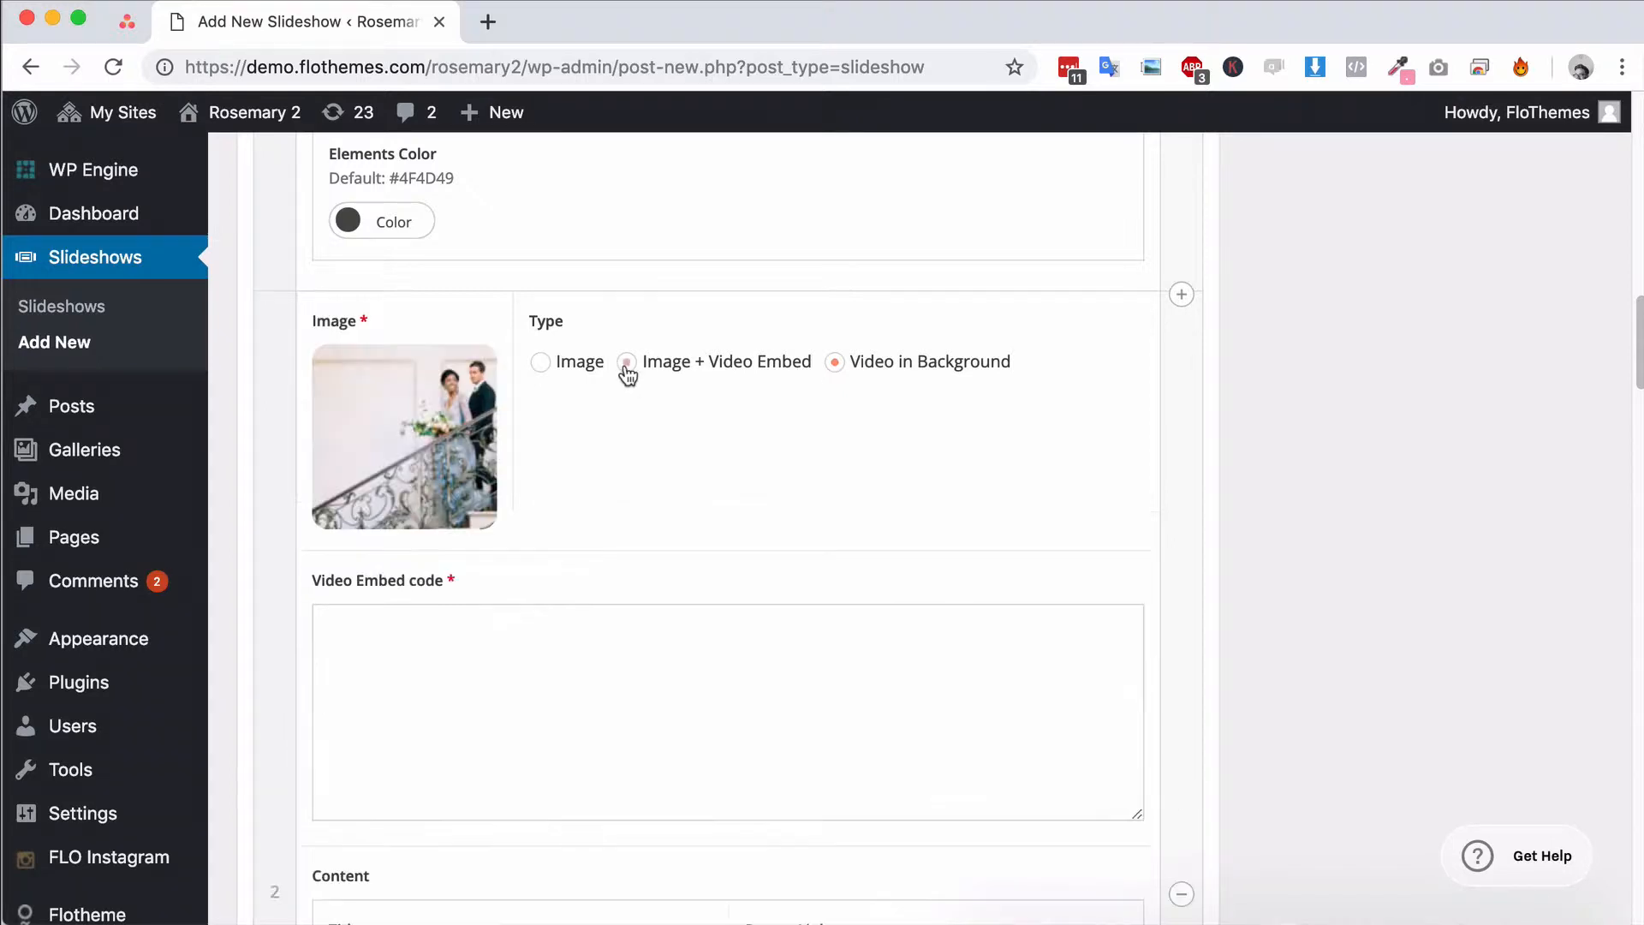
click(541, 363)
Examine the second slide's content fields: the title, the text and the elements color
scroll(561, 562, down, 4)
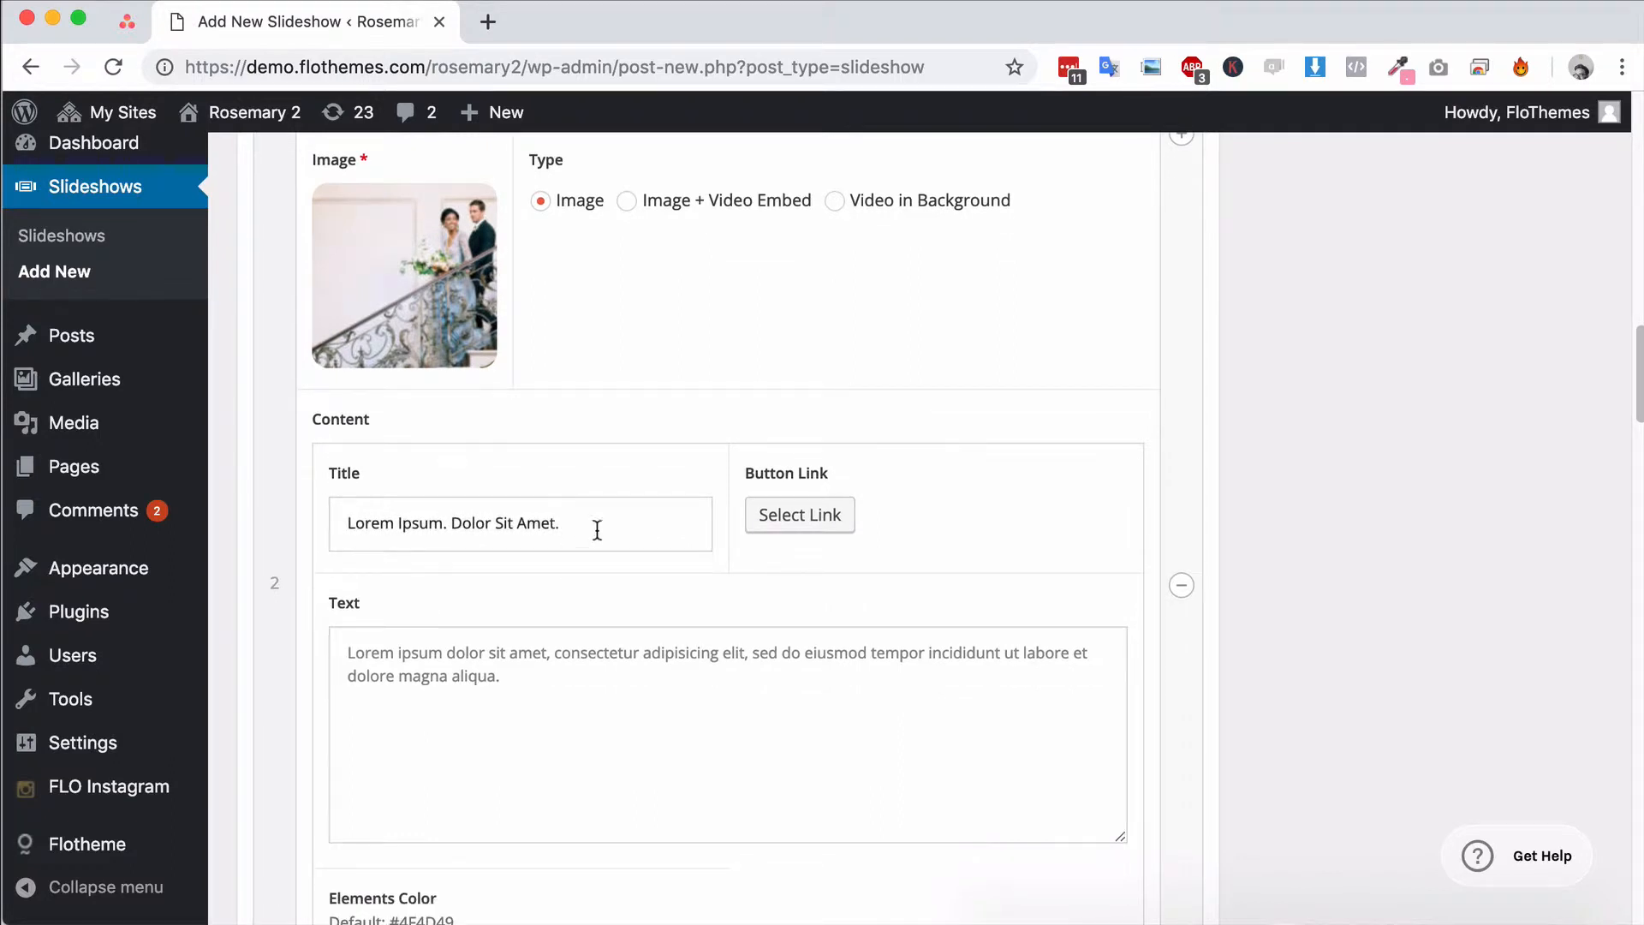
drag(561, 526, 339, 522)
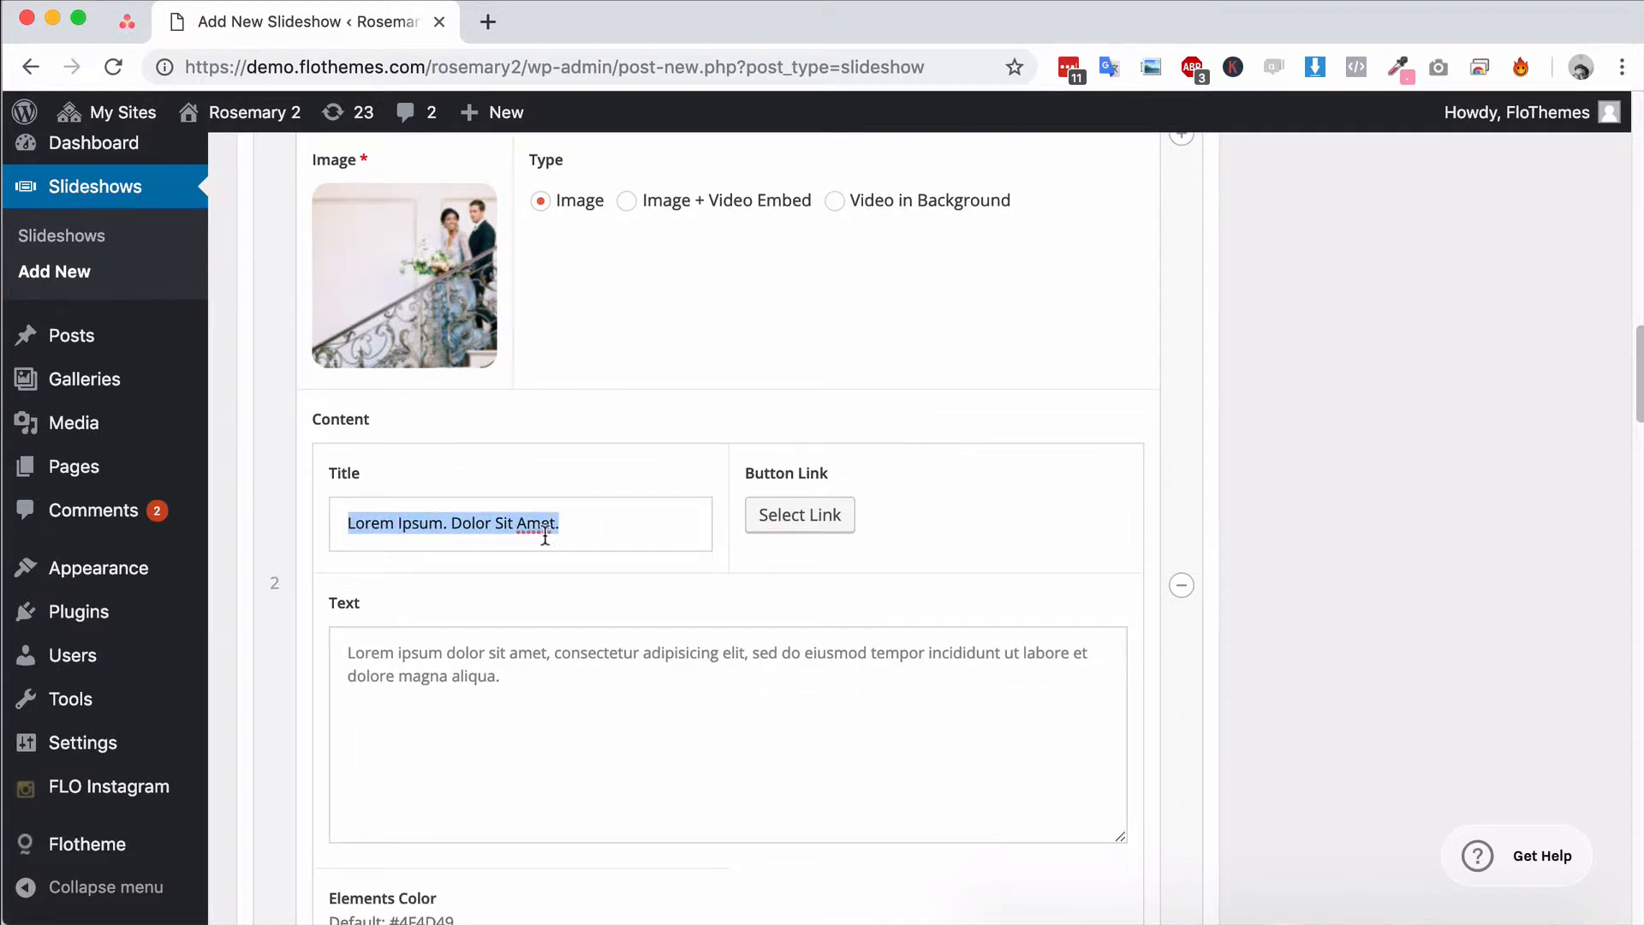
drag(560, 677, 350, 648)
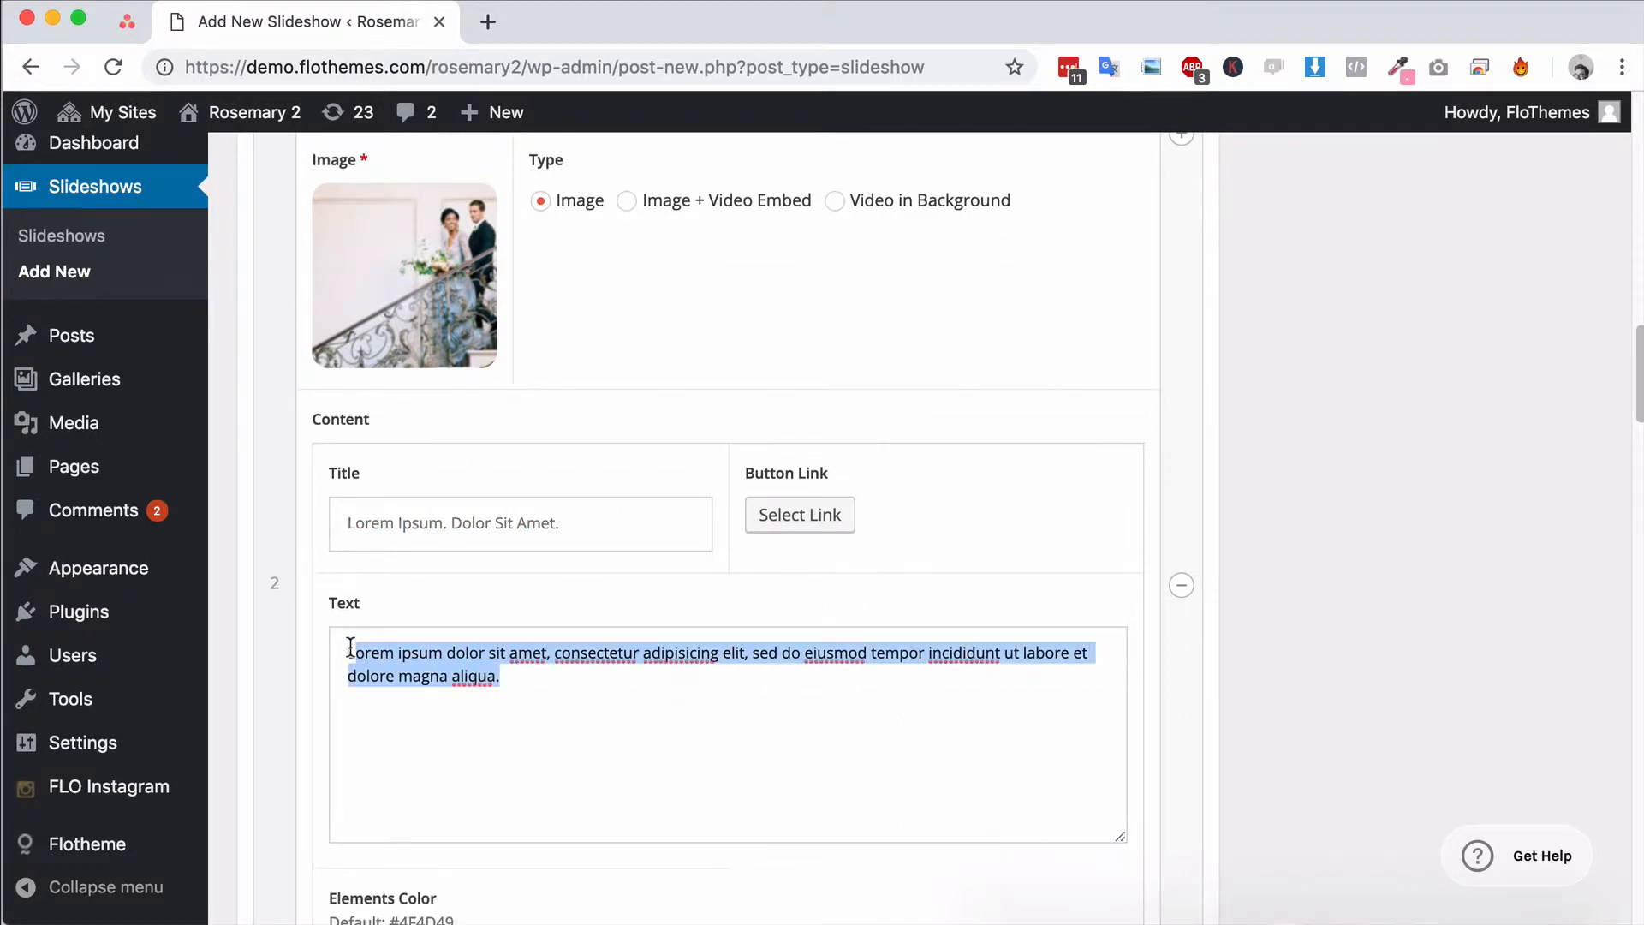
click(587, 693)
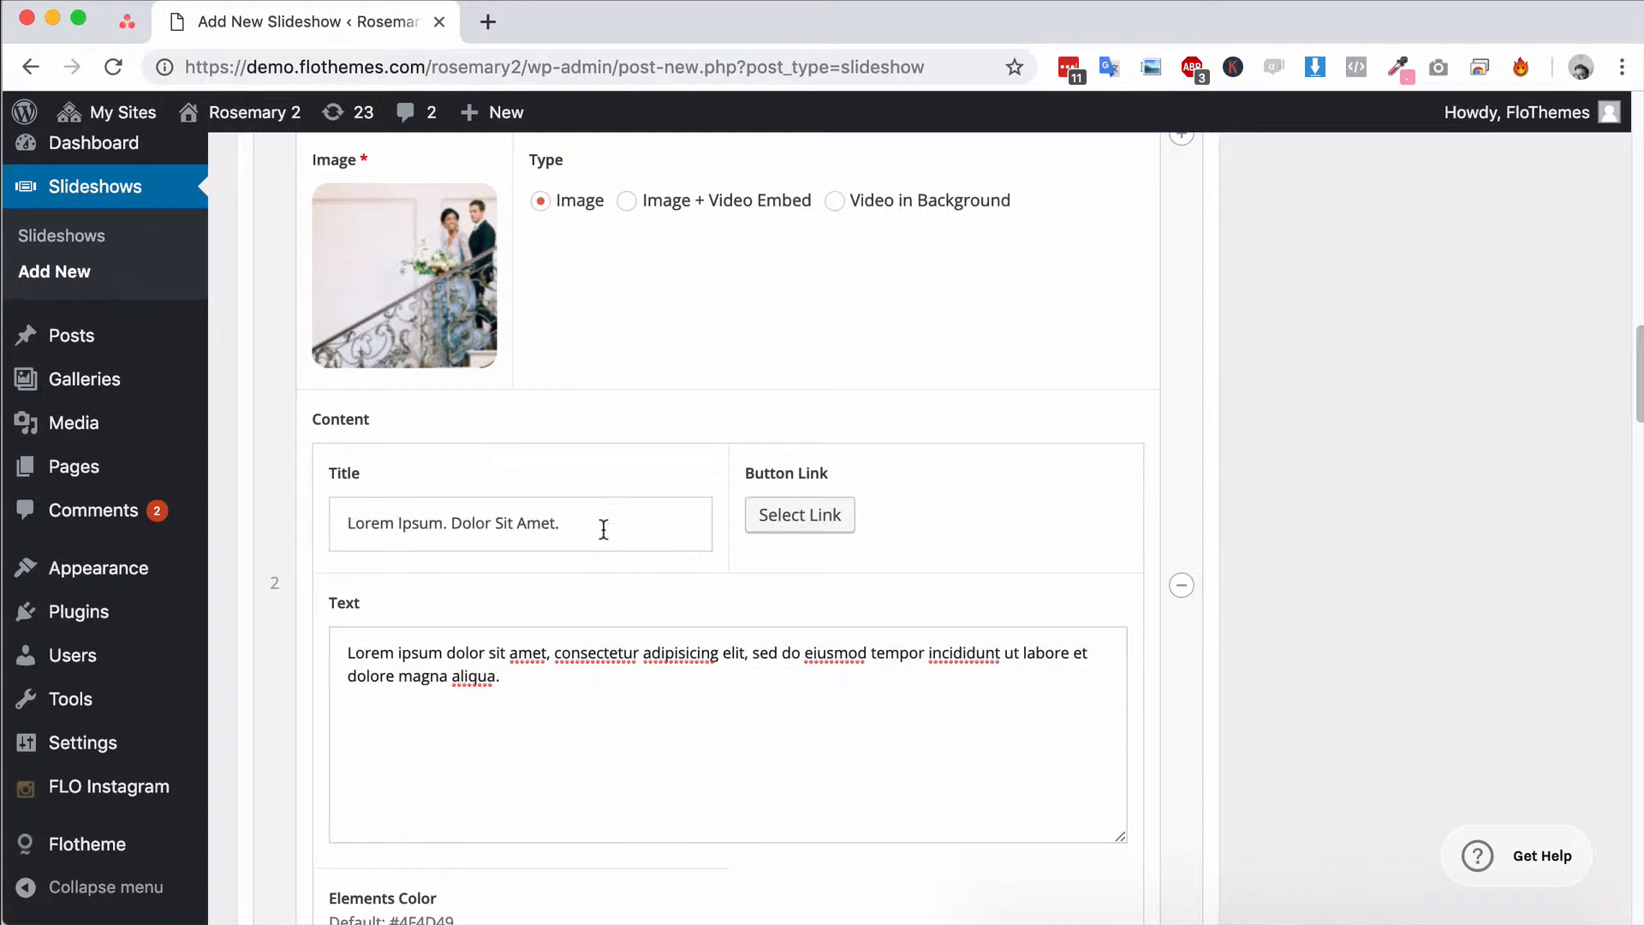
scroll(599, 651, down, 1)
scroll(626, 641, down, 2)
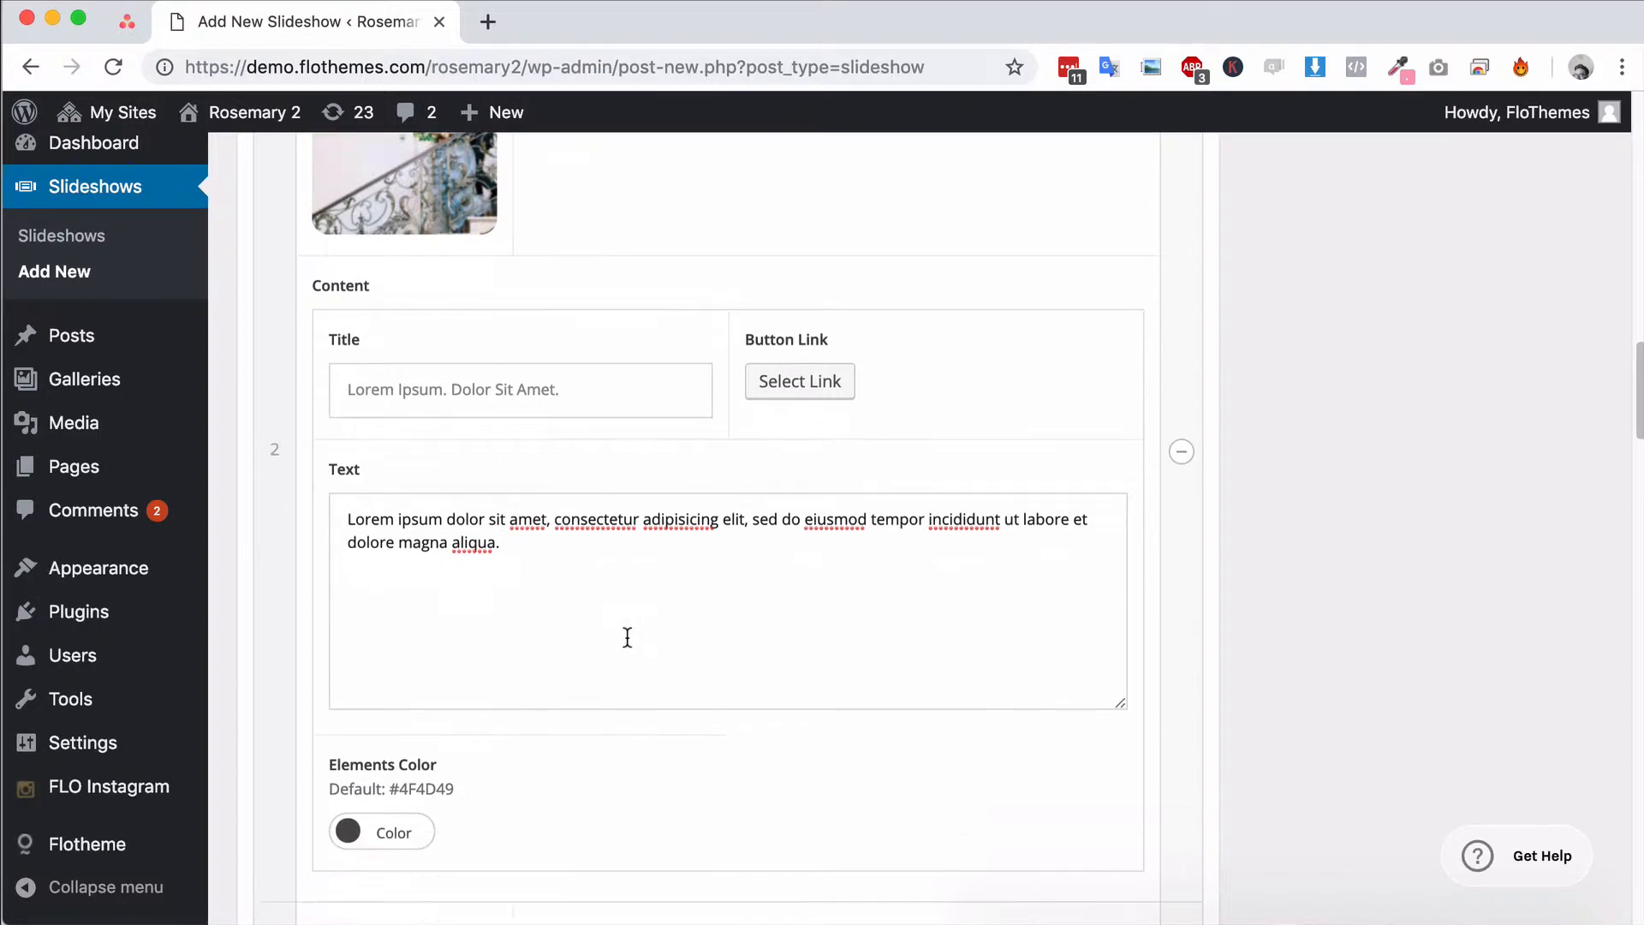
scroll(403, 792, down, 1)
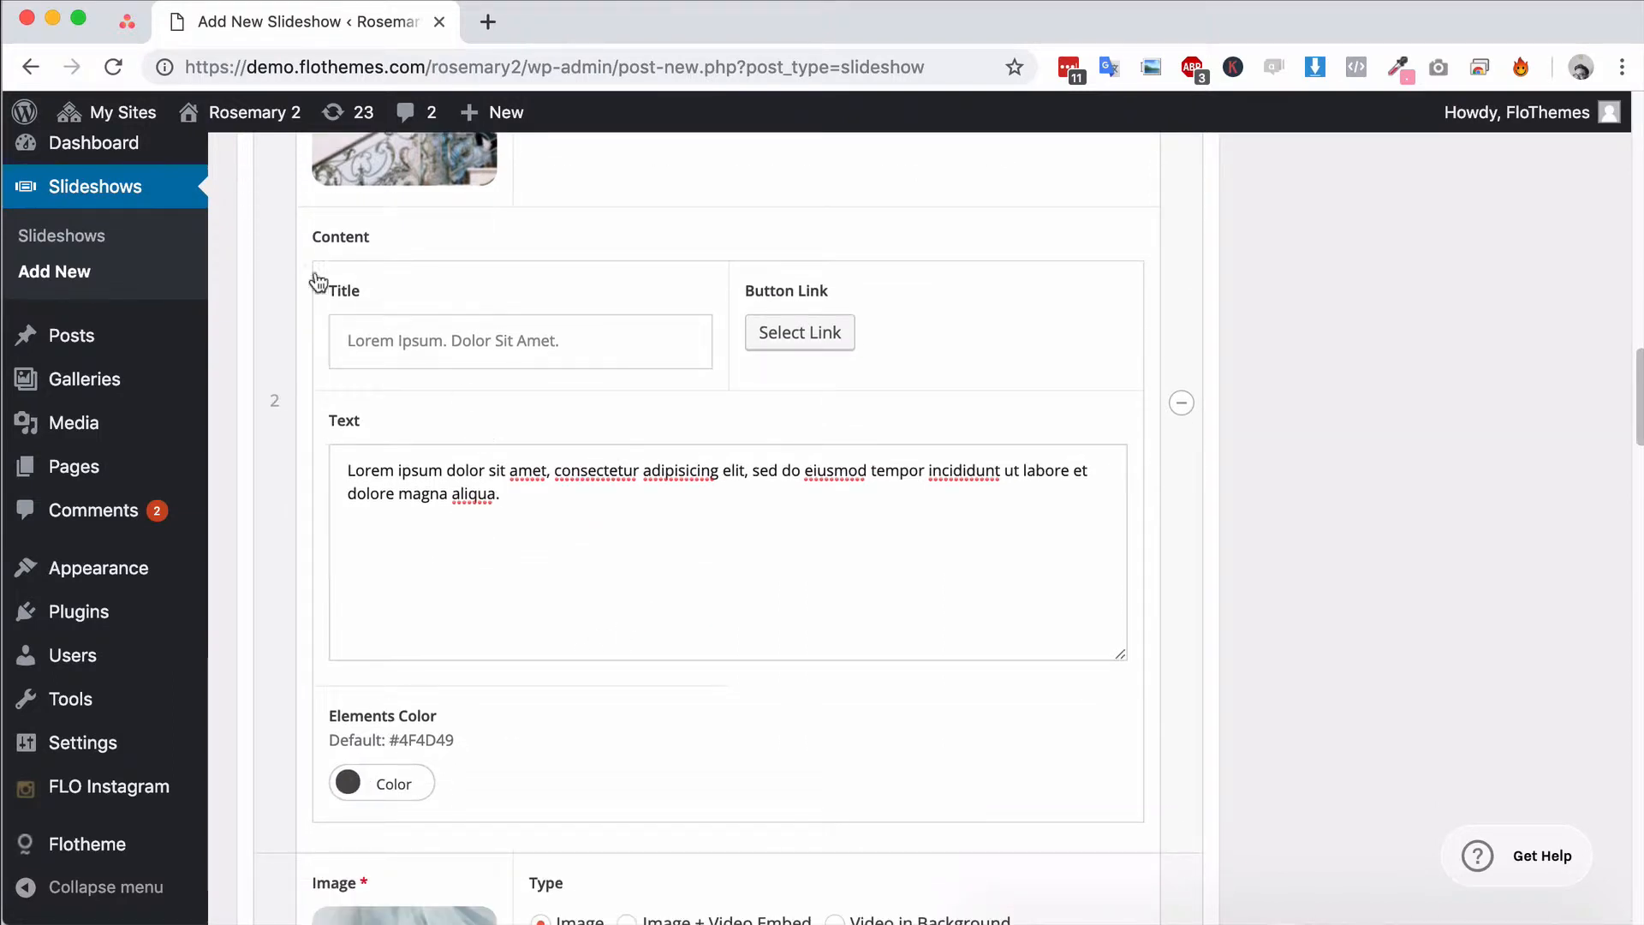
Open the Rosemary 2 site's front end in a new tab, view its home page, and return to the slideshow editor
mouse_move(244, 116)
super+click(214, 157)
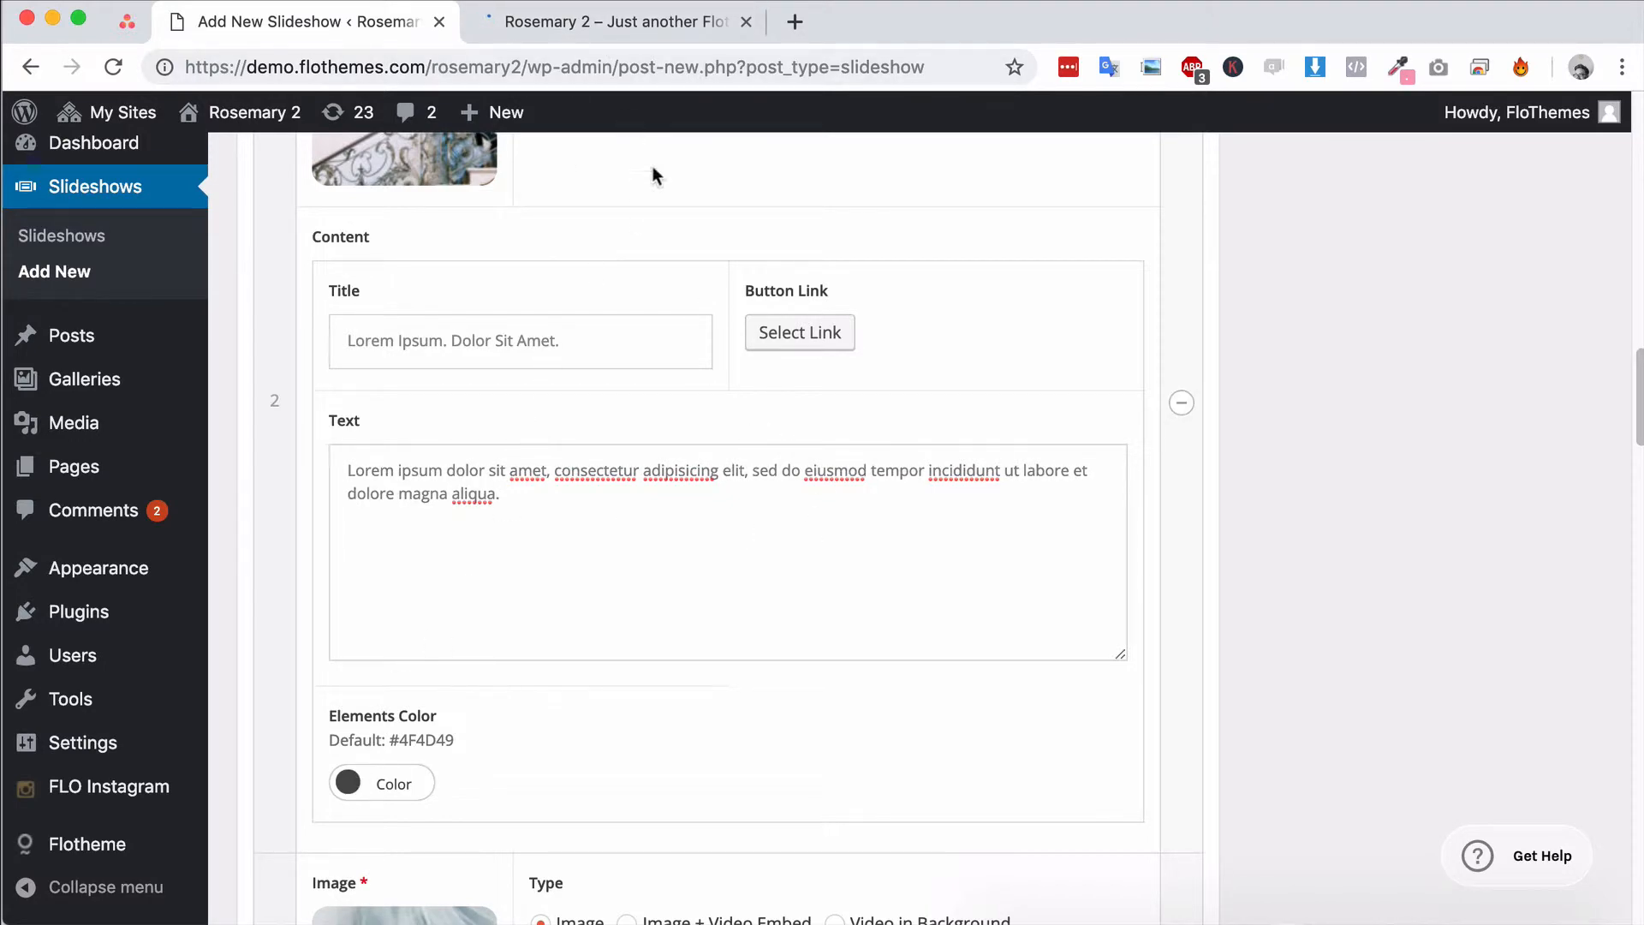
click(629, 31)
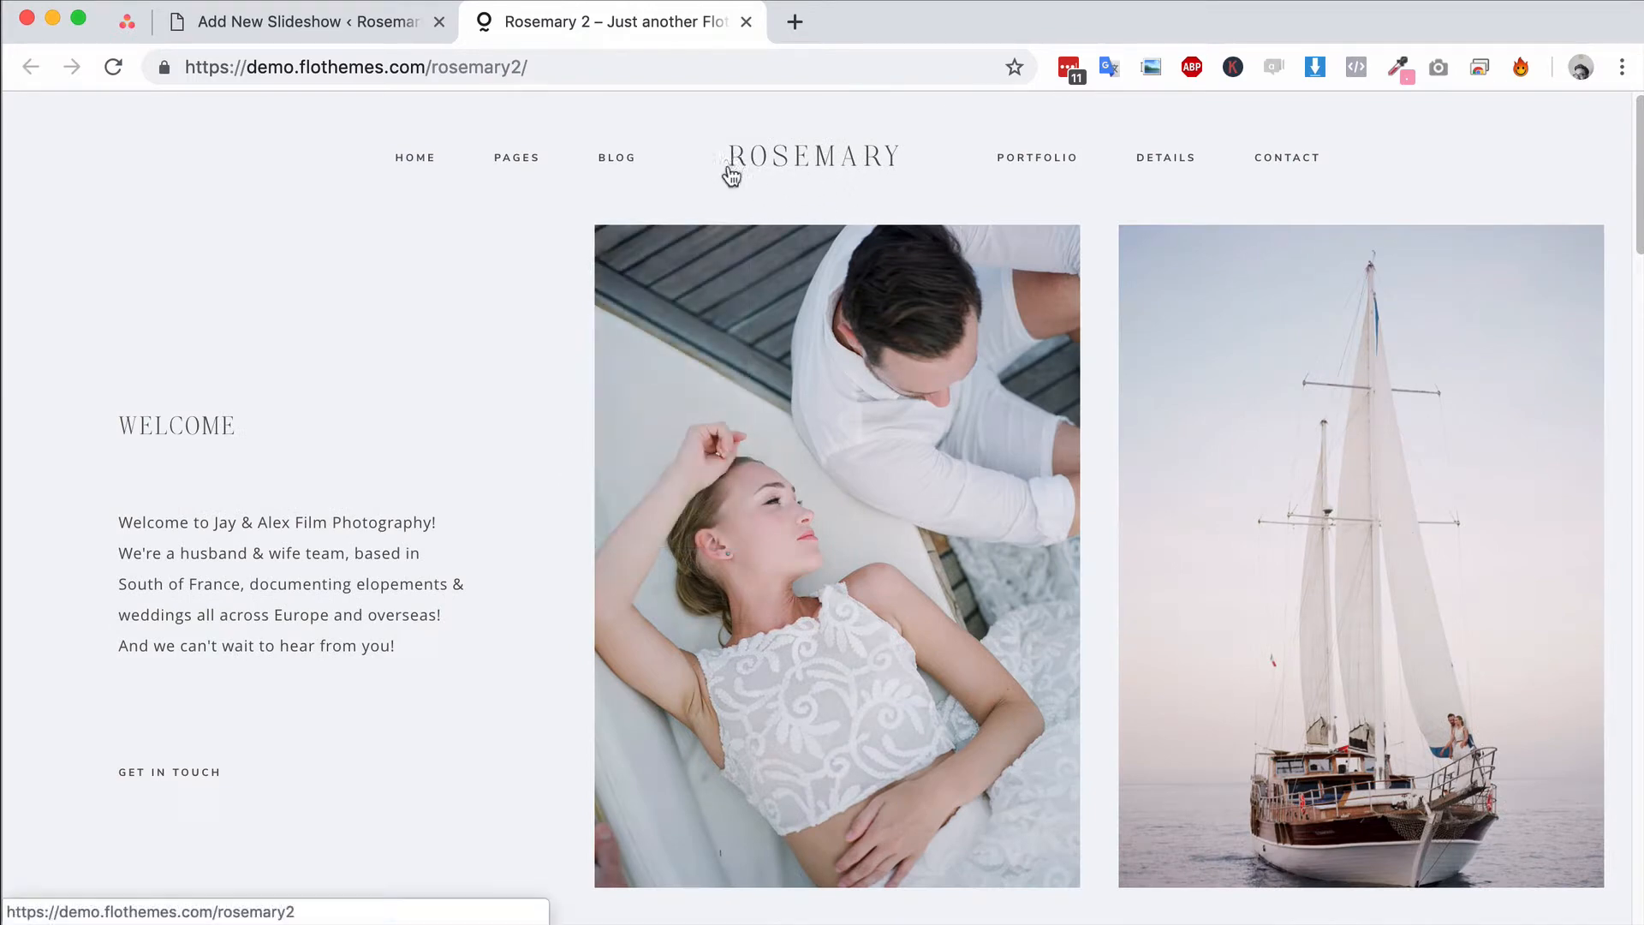
click(350, 36)
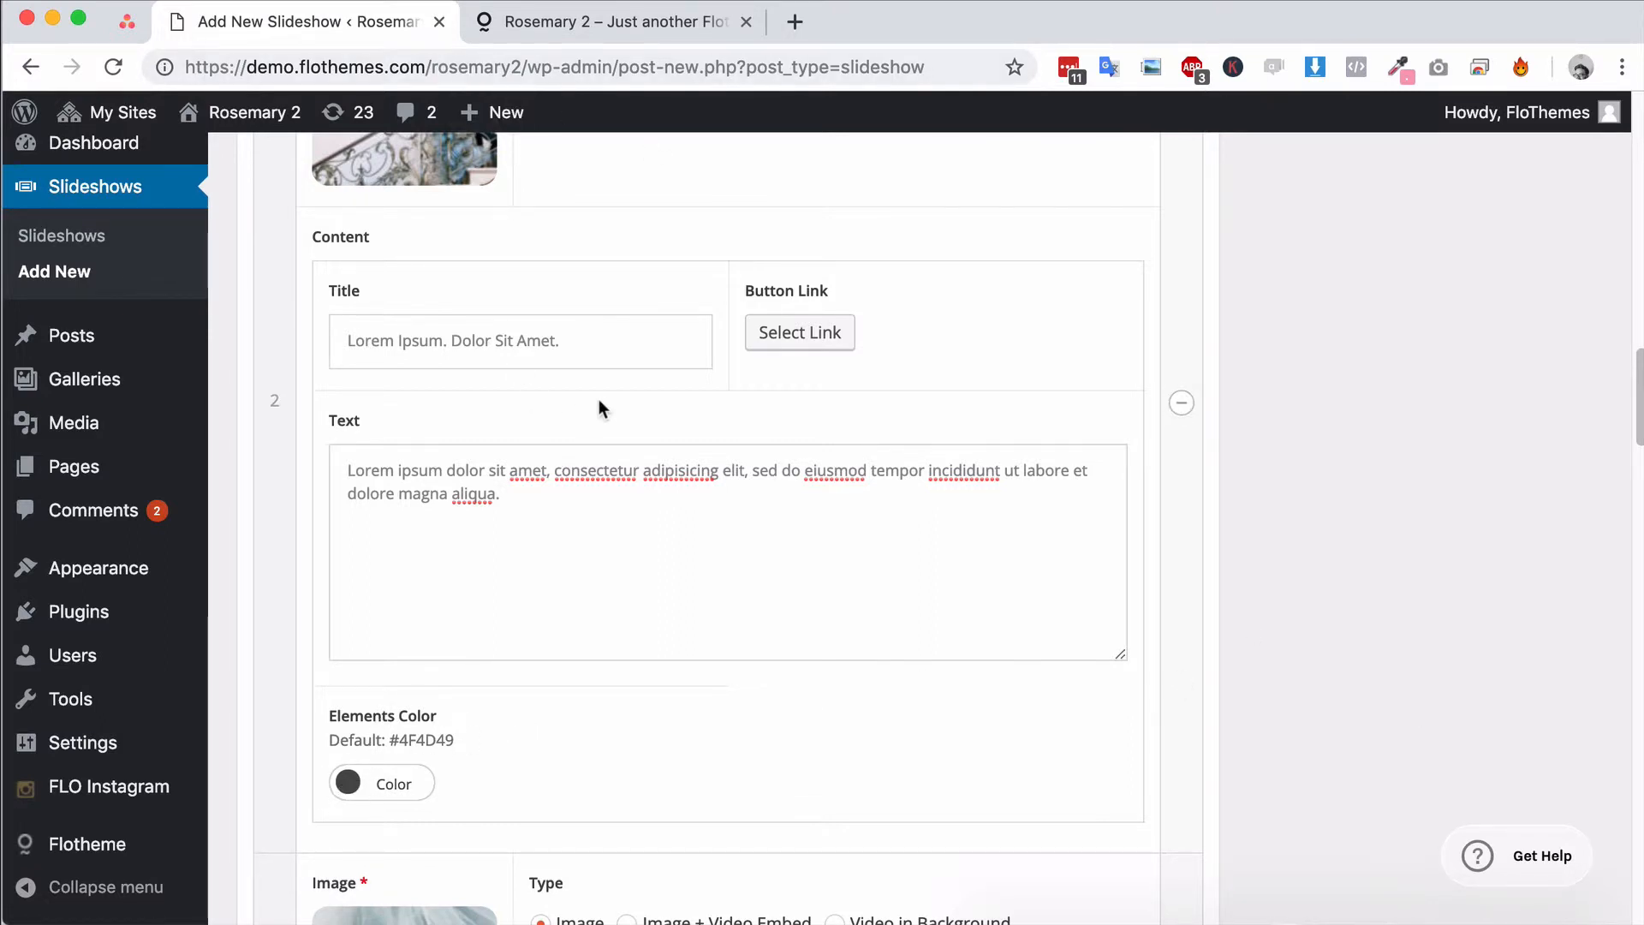
Link the second slide's button to the Home C page with the link text "Title"
click(796, 335)
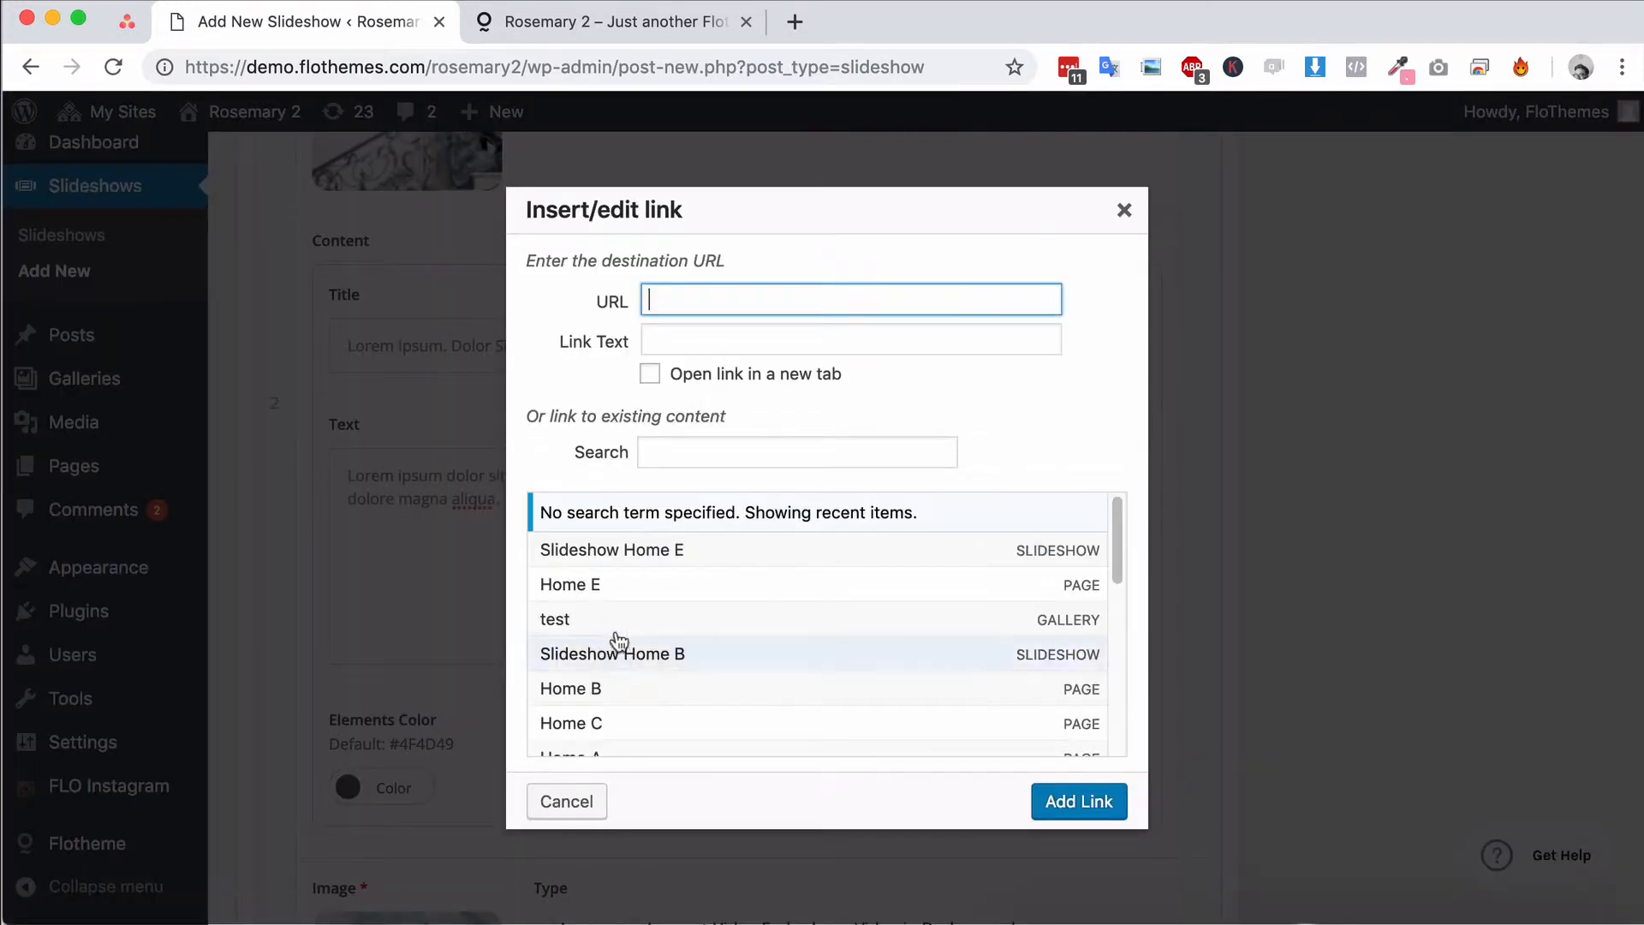
scroll(638, 679, down, 1)
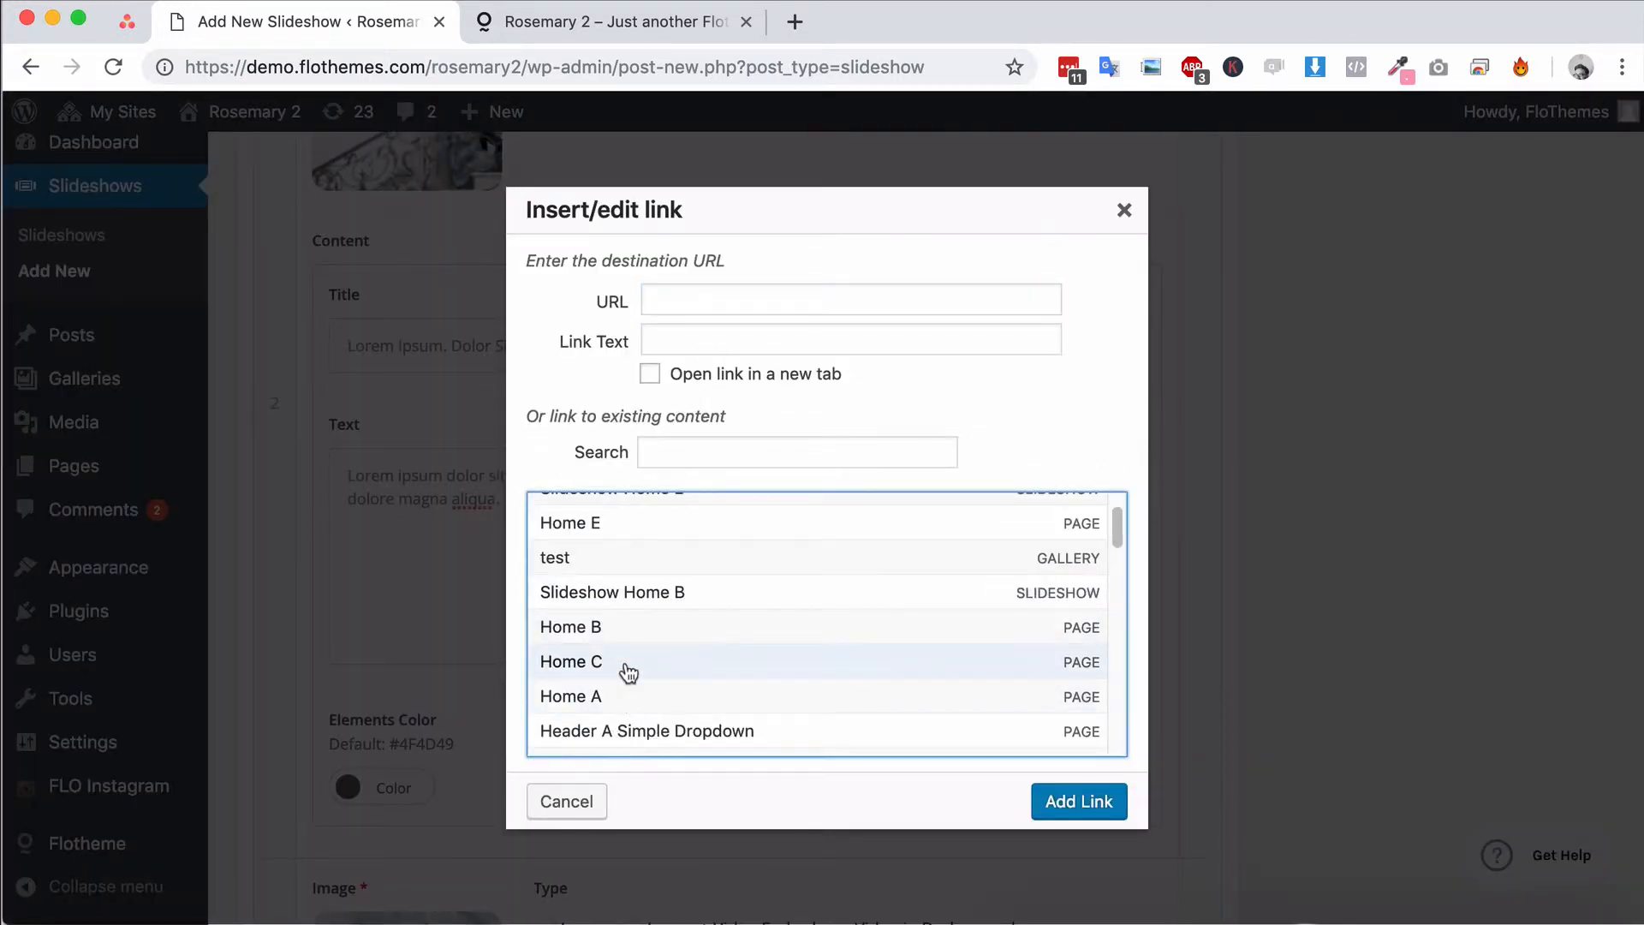
click(624, 665)
triple_click(753, 340)
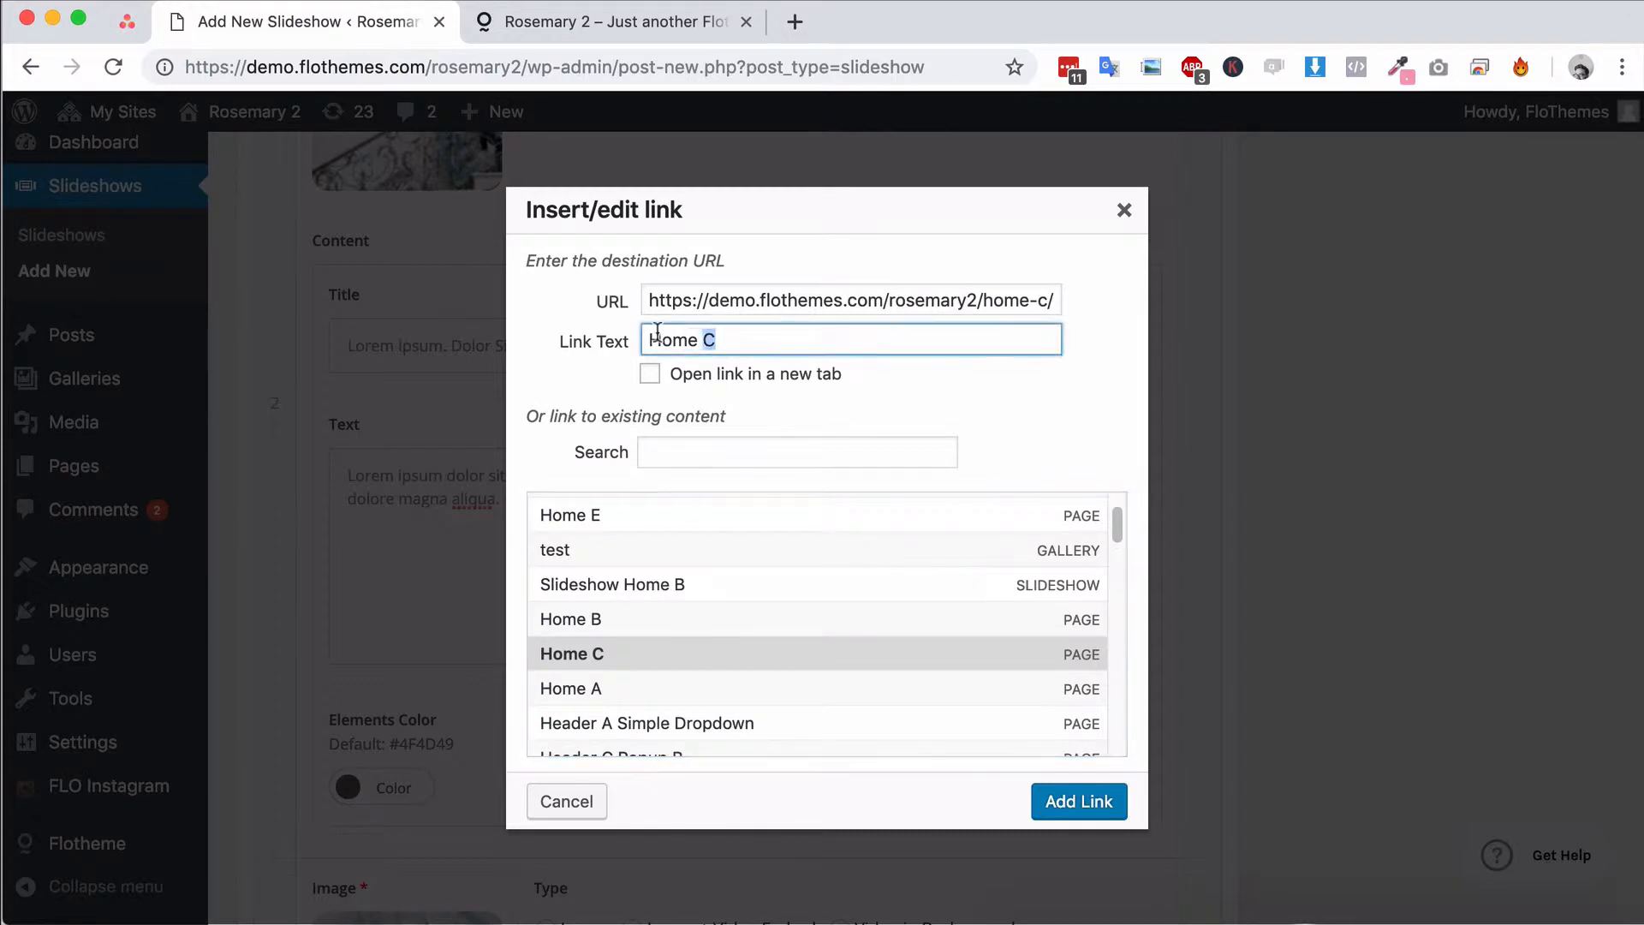
text(Title)
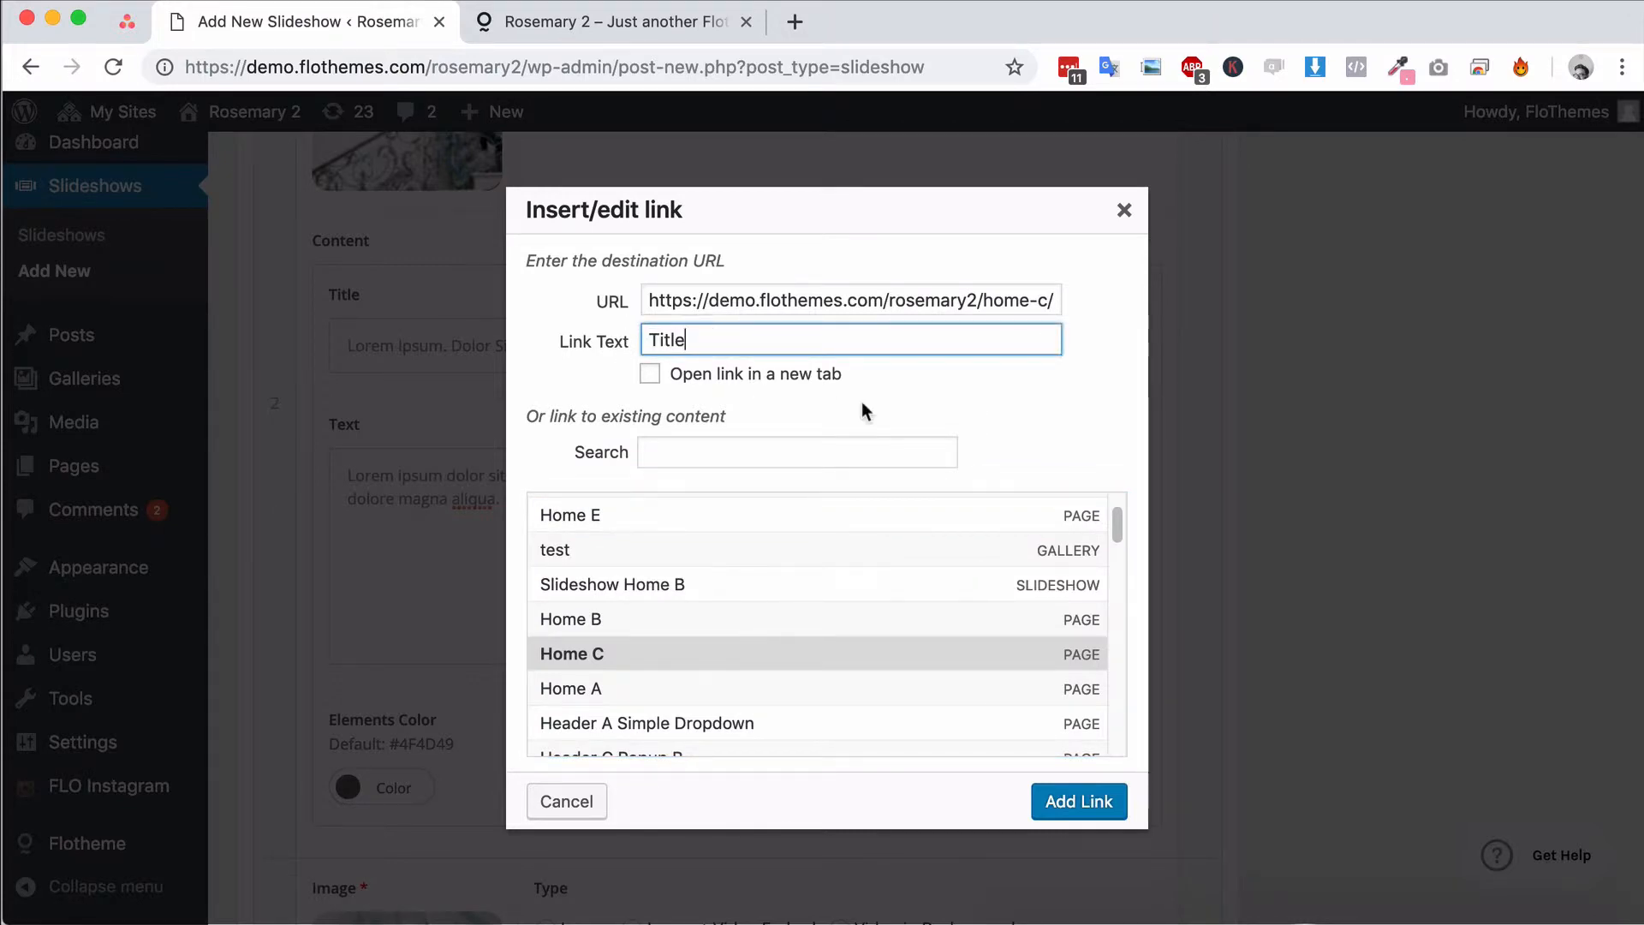
click(1079, 801)
Remove the fourth slide, the couple by the grey wall, from the slideshow
scroll(651, 438, down, 7)
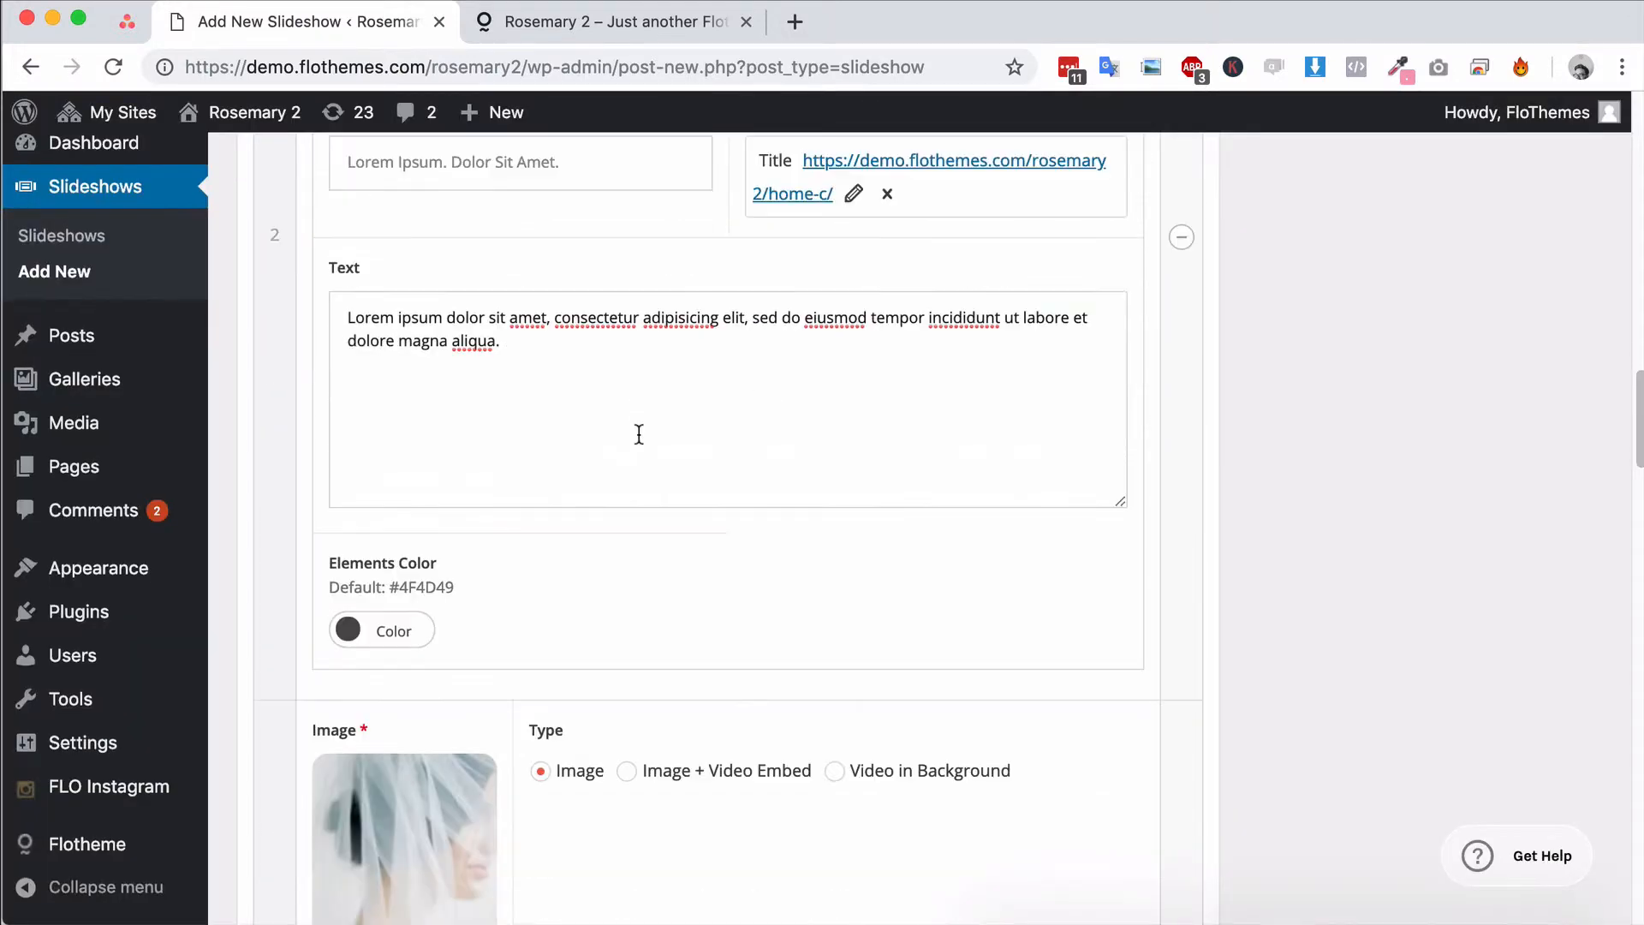
scroll(700, 438, down, 10)
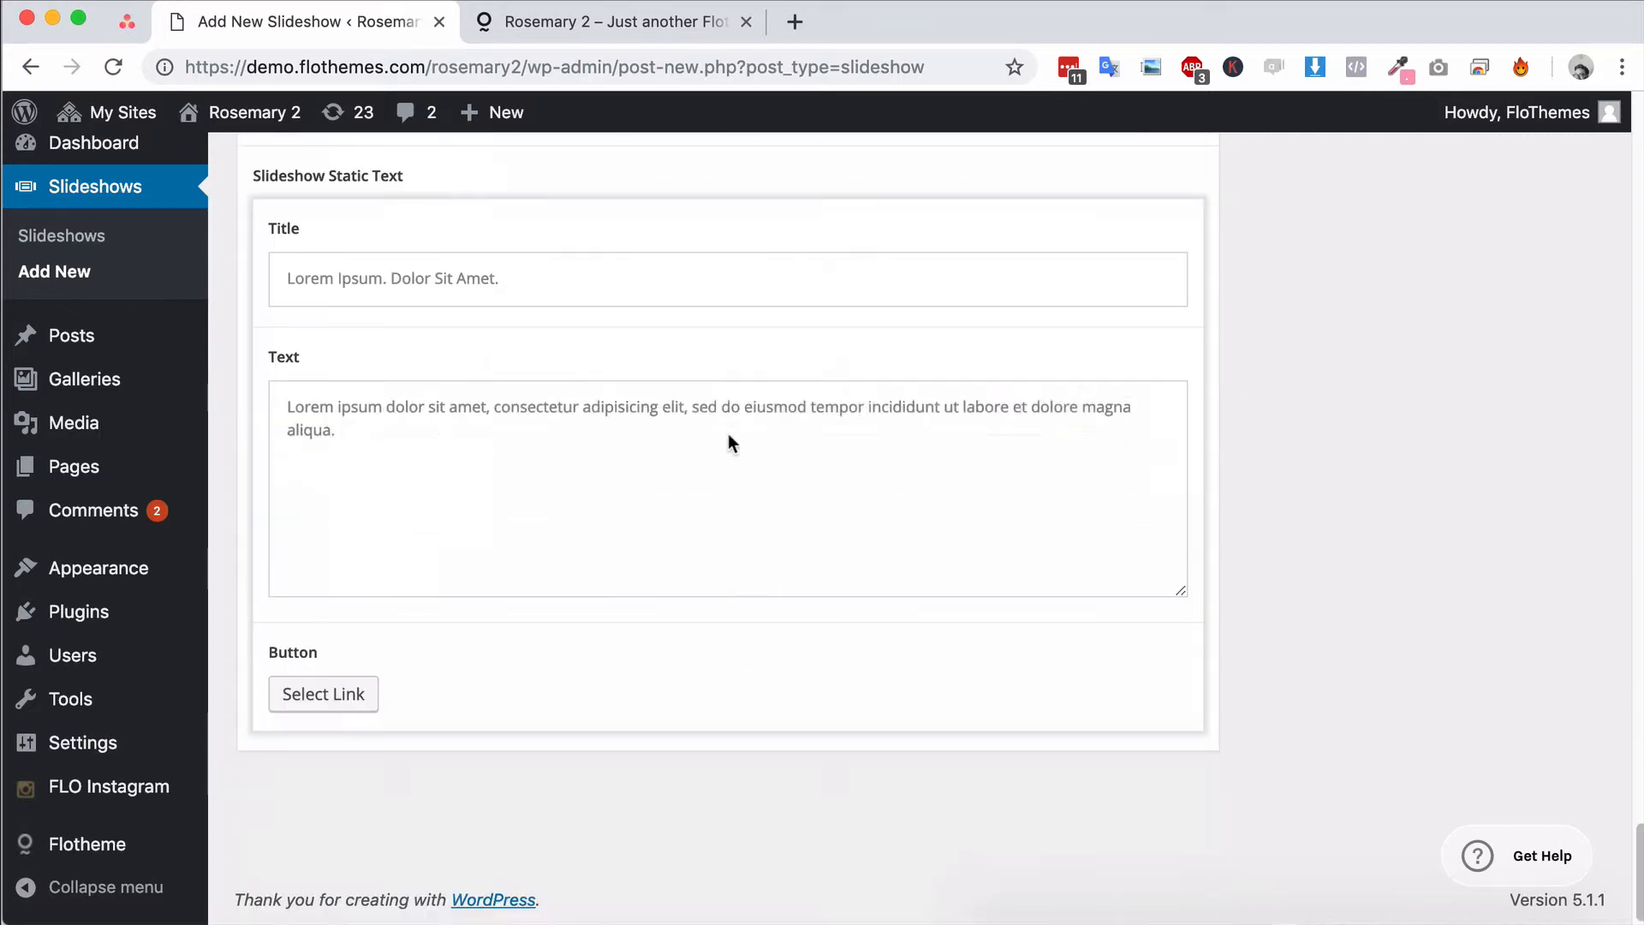
scroll(728, 434, up, 6)
scroll(733, 450, up, 10)
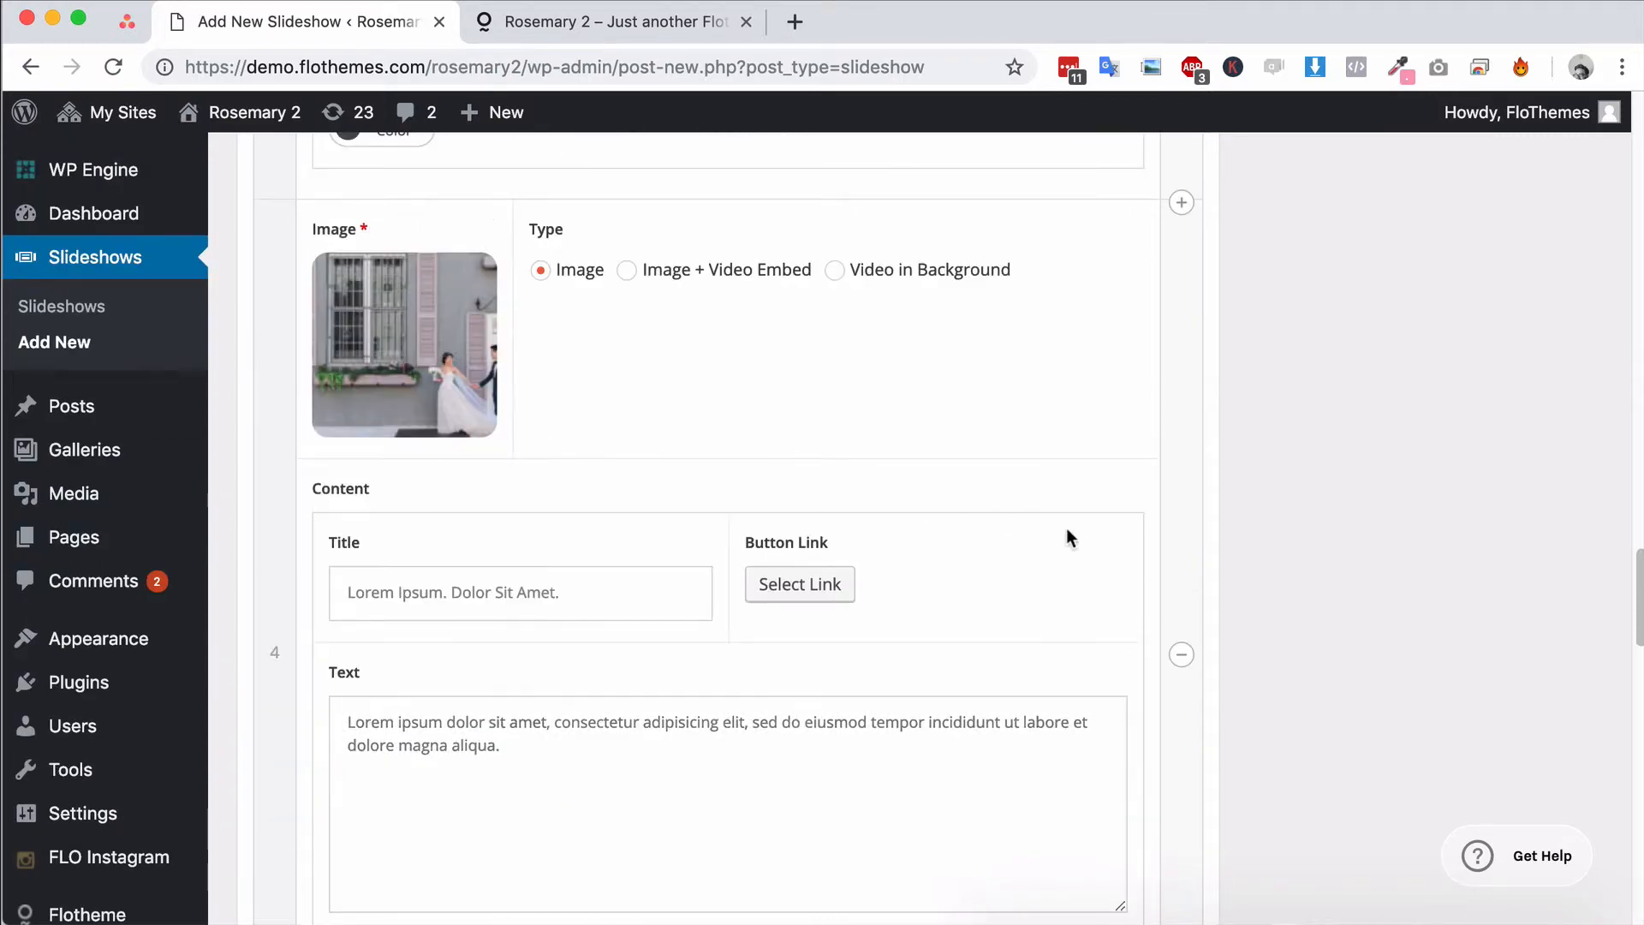
click(1183, 655)
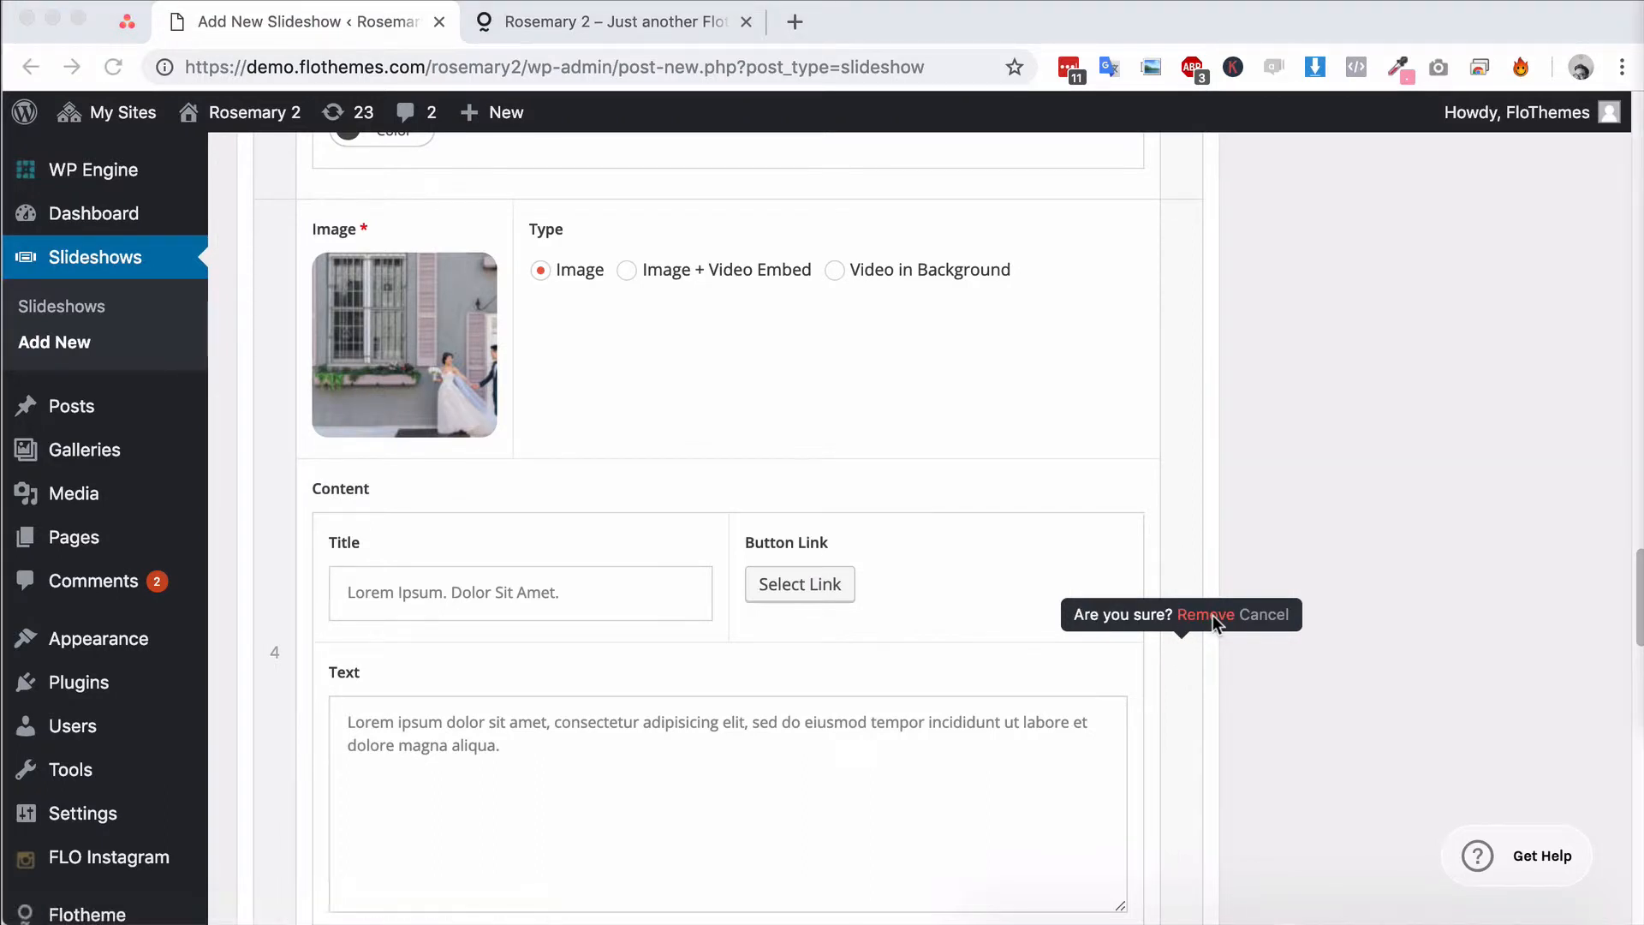
click(1212, 615)
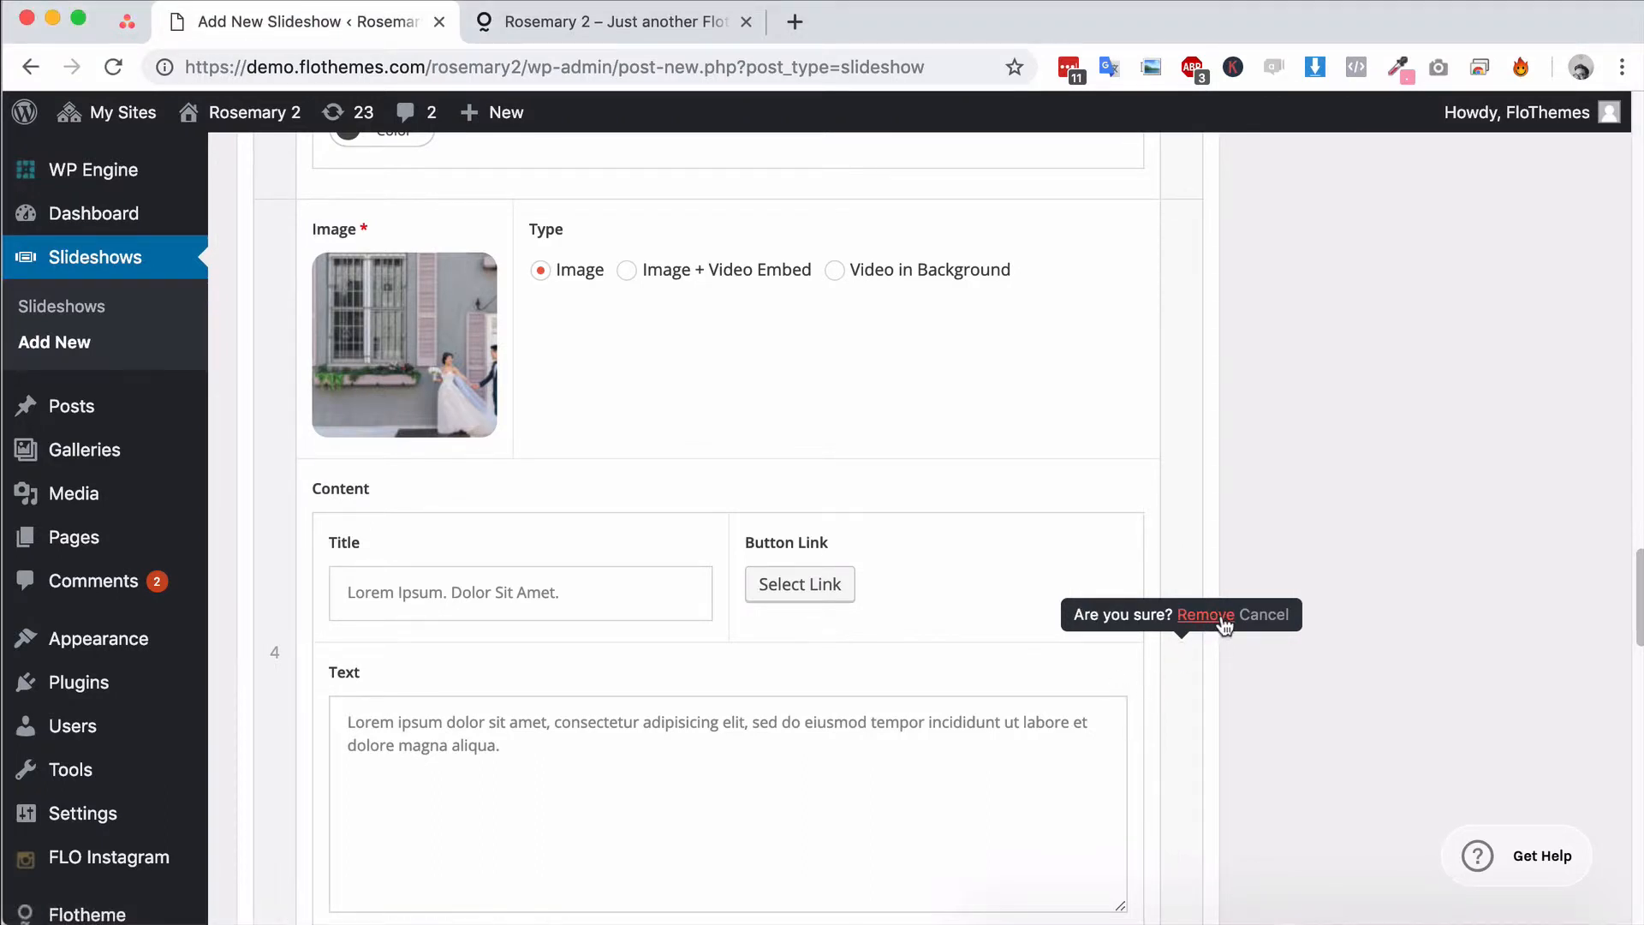
click(1222, 616)
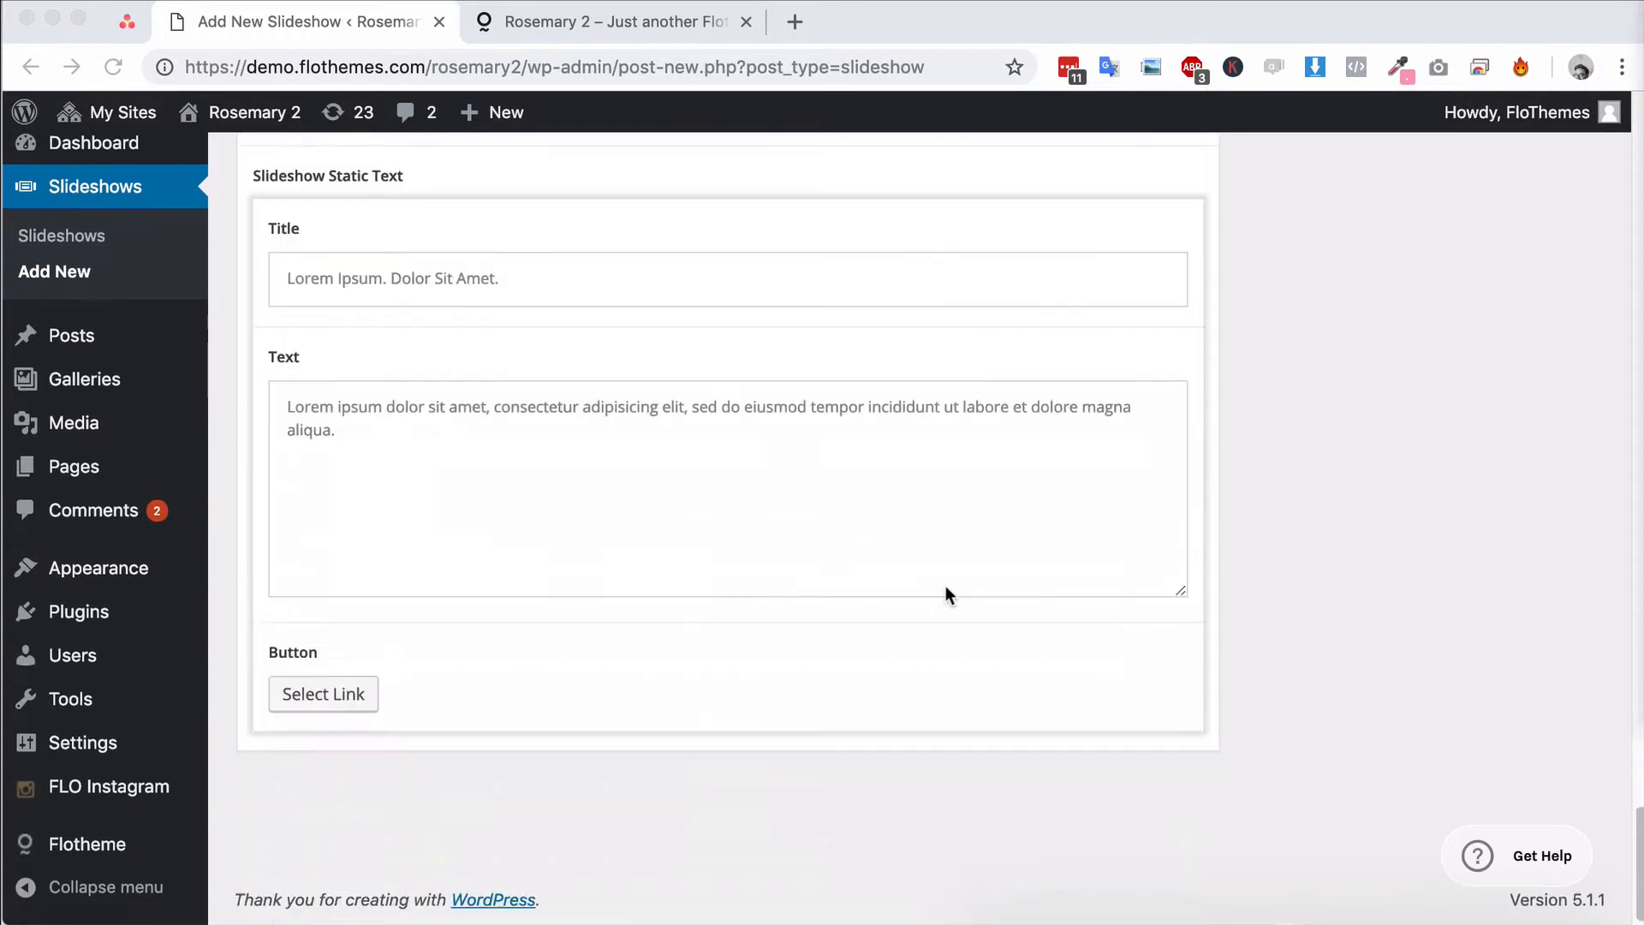
Examine the title and text fields of the Slideshow Static Text section
scroll(726, 561, up, 2)
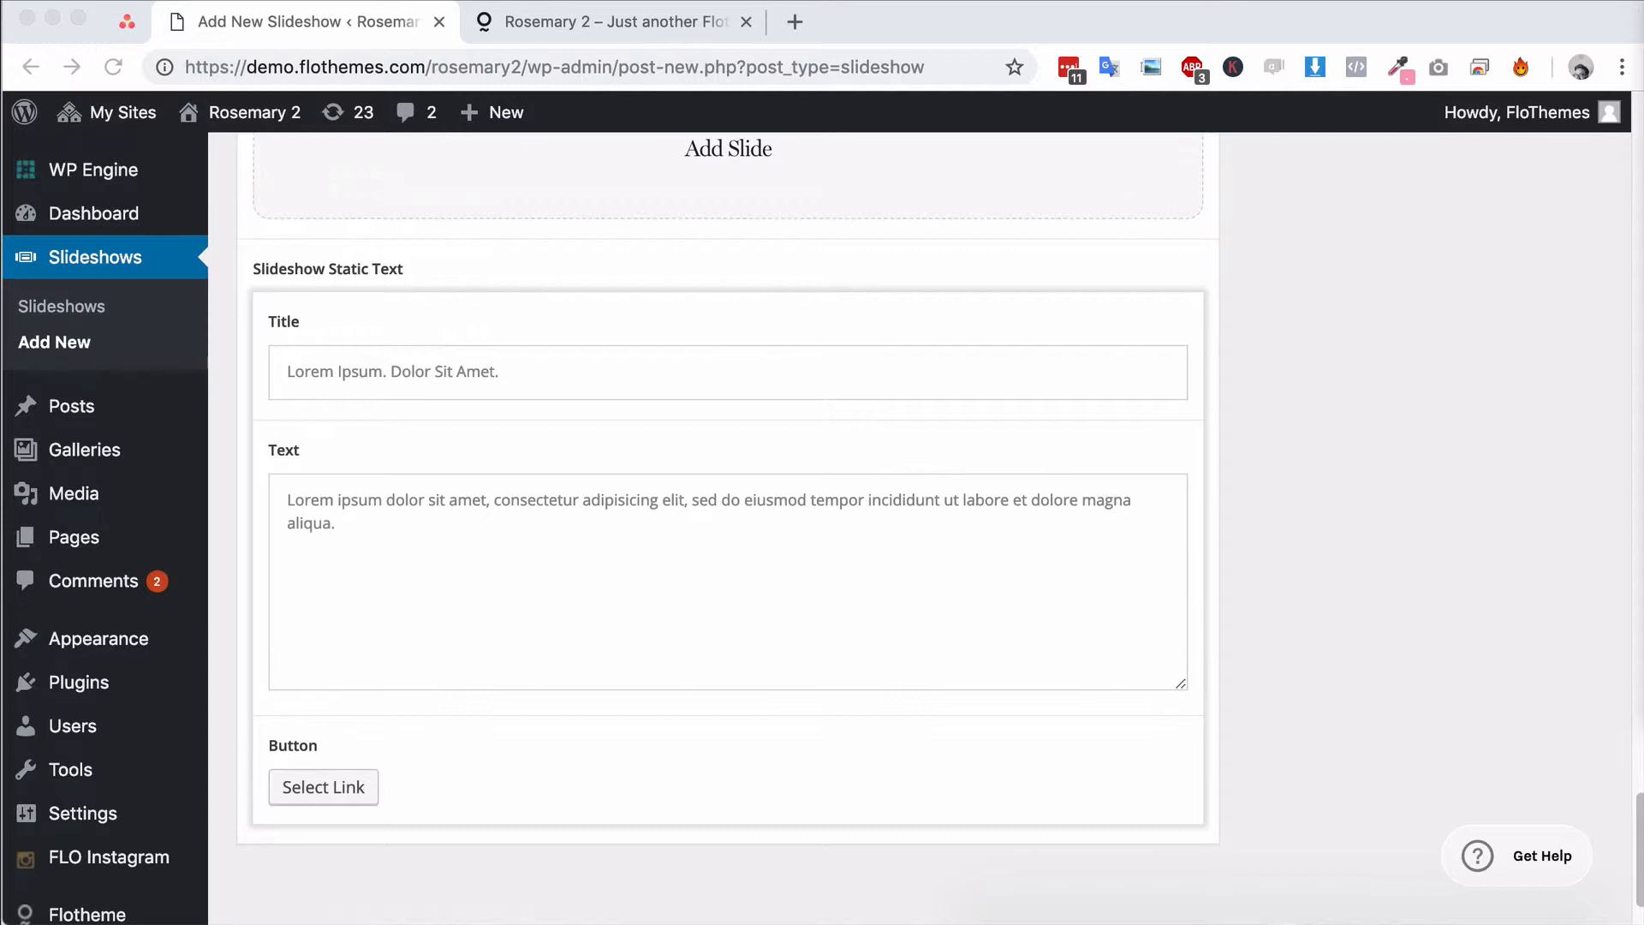
drag(496, 371, 259, 372)
click(517, 386)
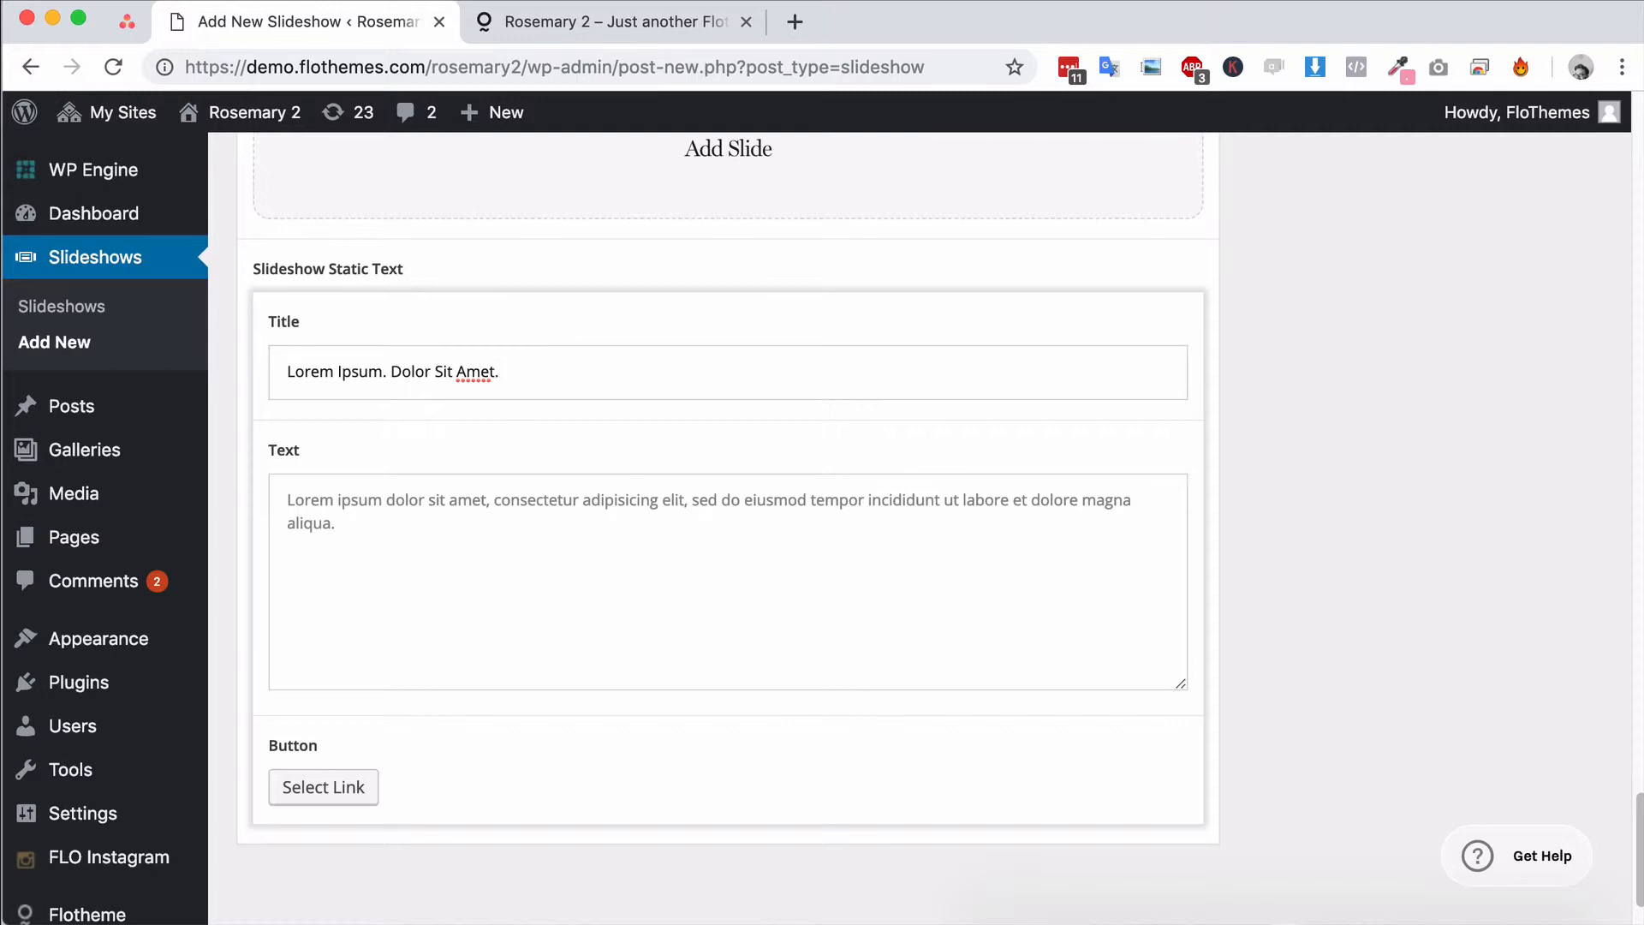
key(super+Tab)
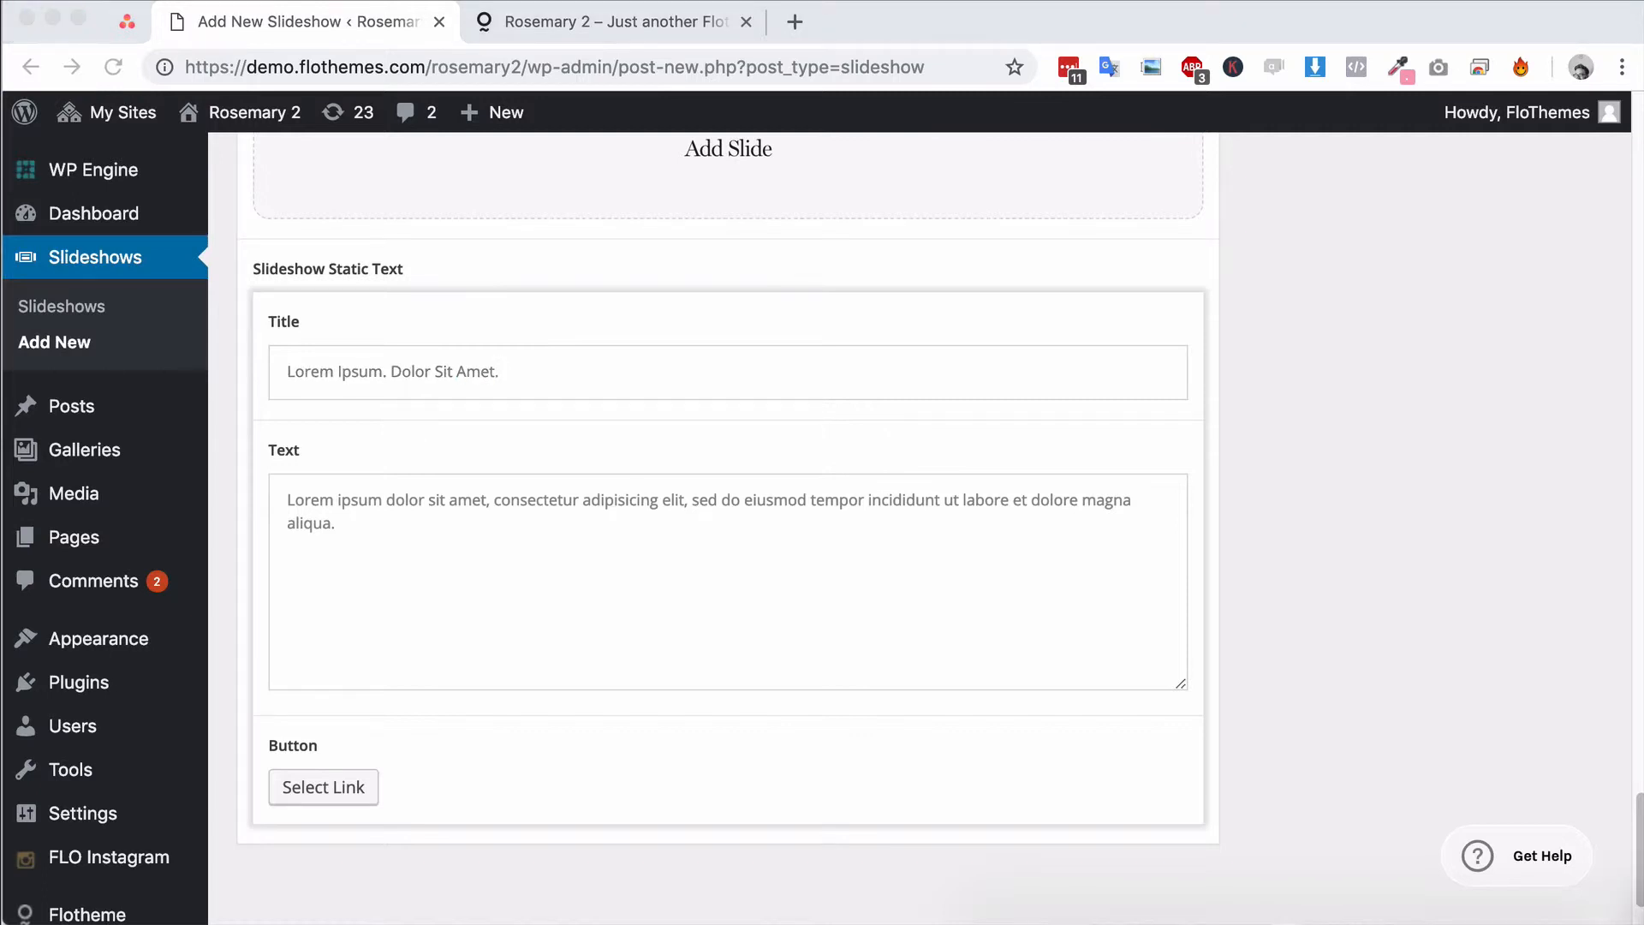
key(super+Tab)
click(445, 528)
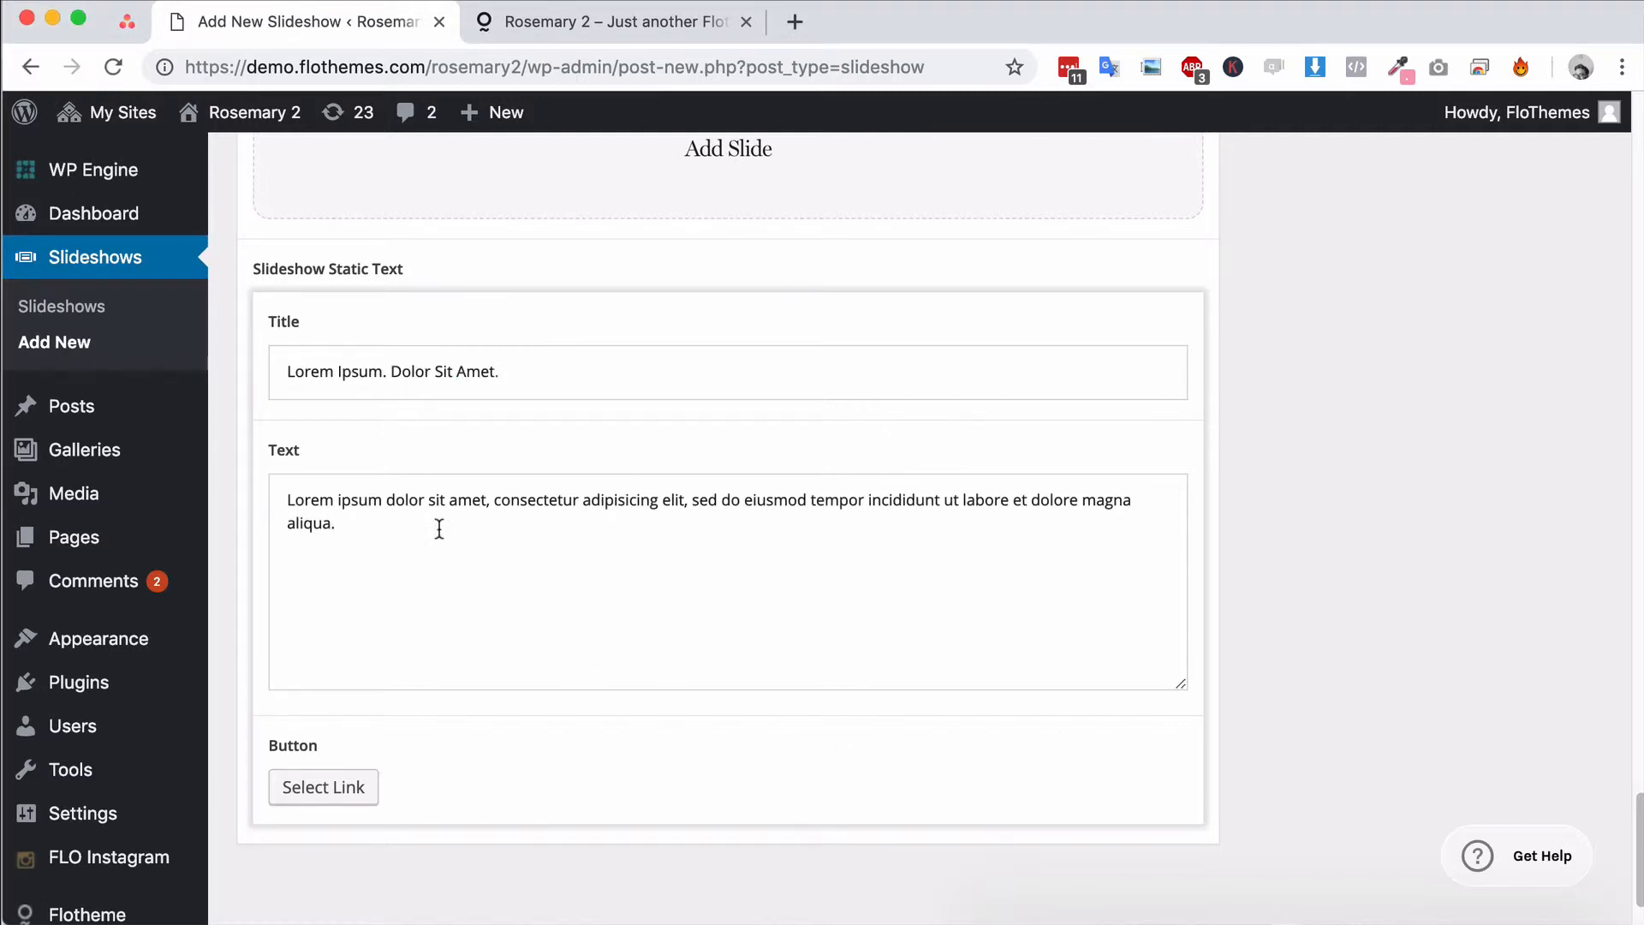
key(super+a)
click(418, 548)
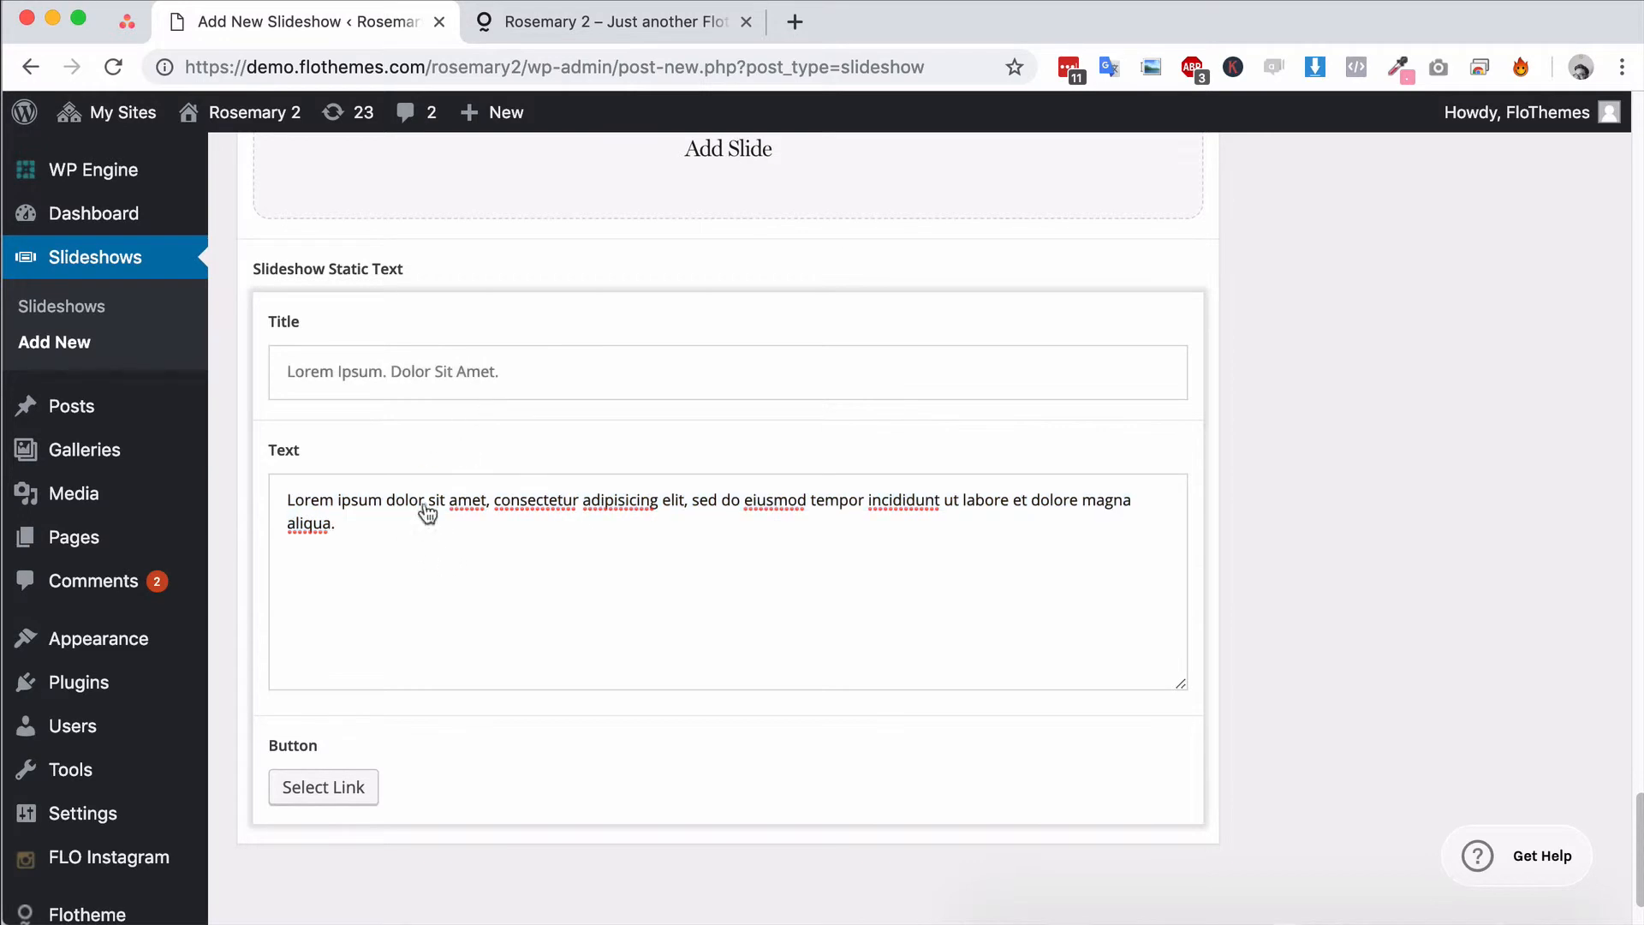
Link the static text button to the existing post "Lovely brides"
scroll(693, 616, down, 10)
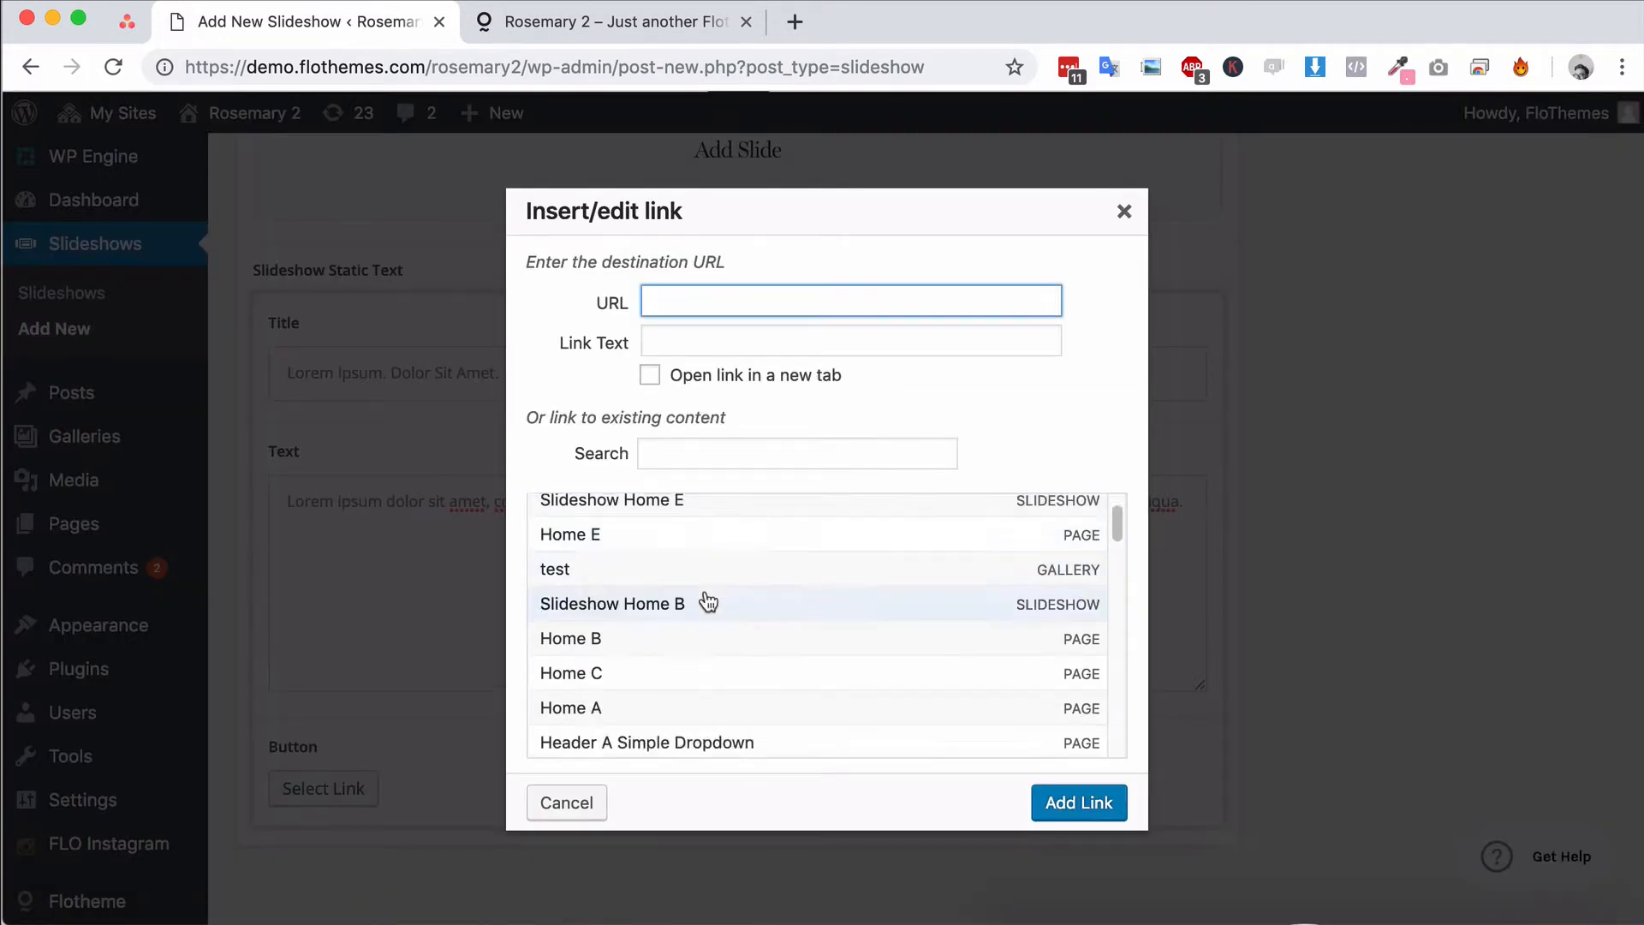
click(616, 613)
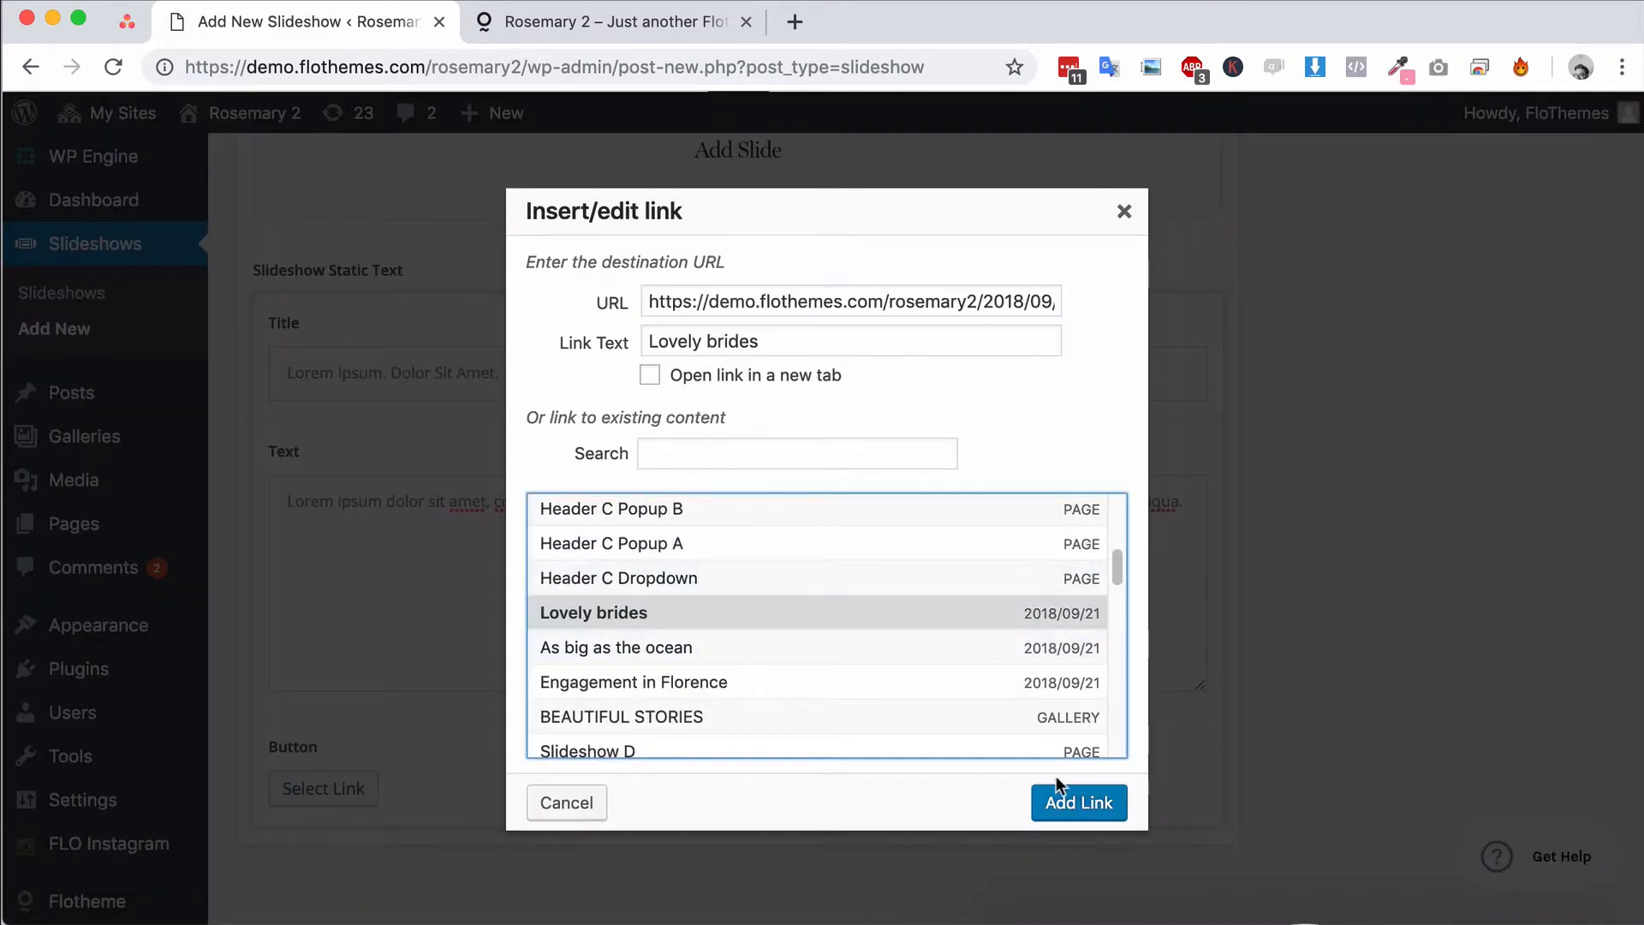
click(1078, 802)
Review the slideshow settings and publish the new slideshow without a title
scroll(522, 607, up, 10)
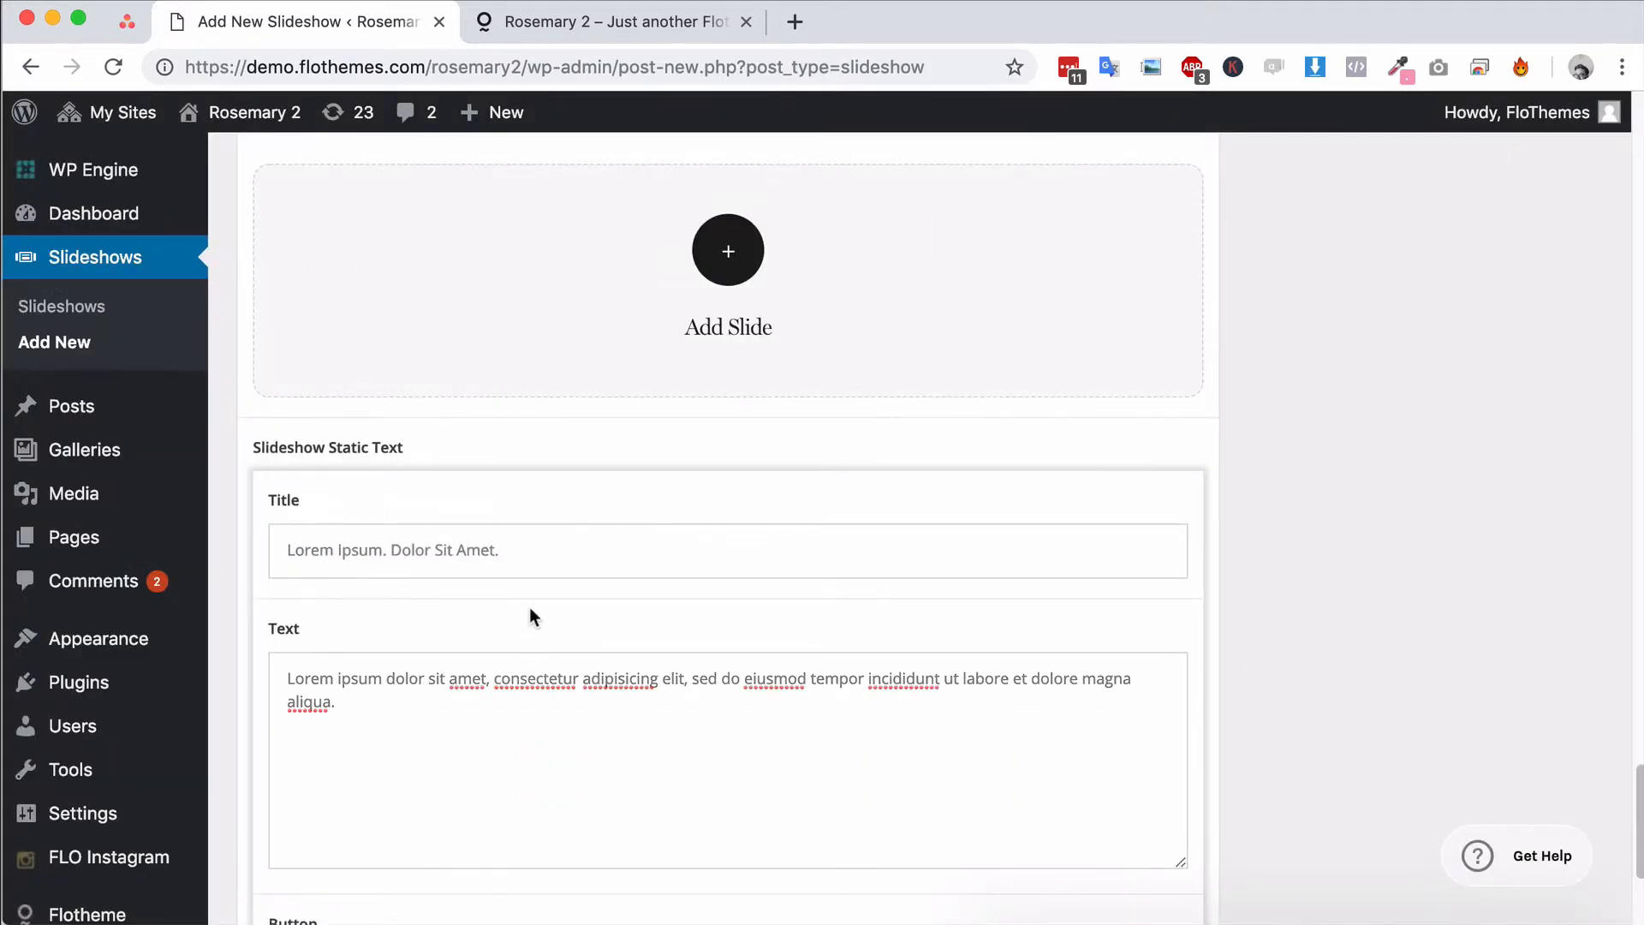
scroll(642, 606, up, 15)
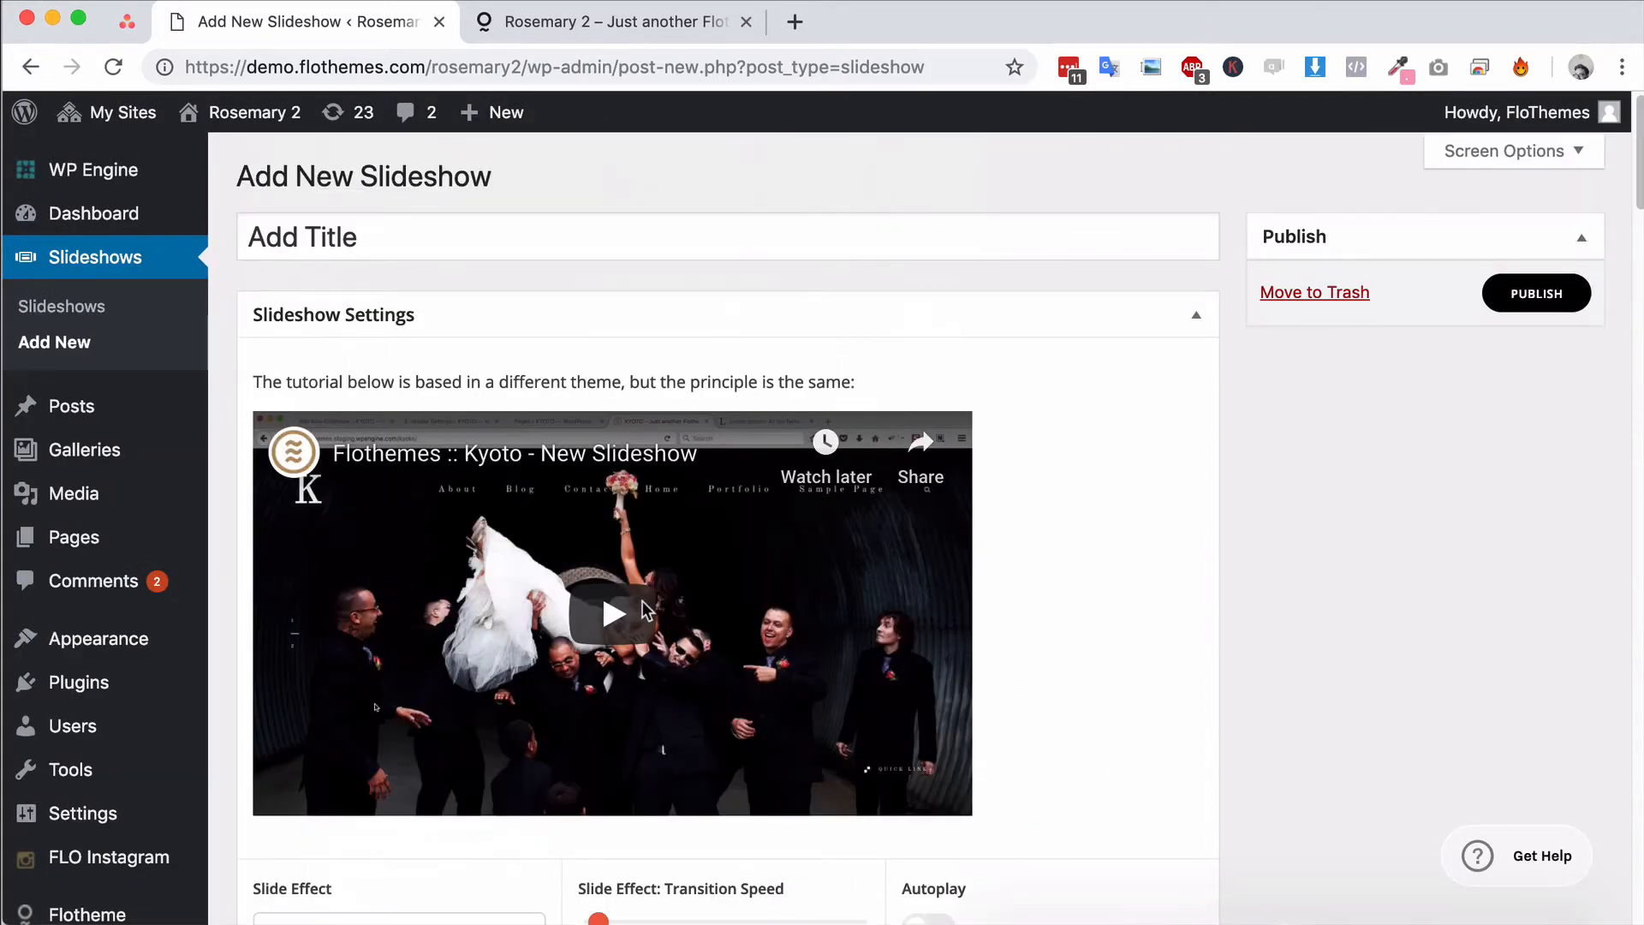
scroll(955, 571, down, 3)
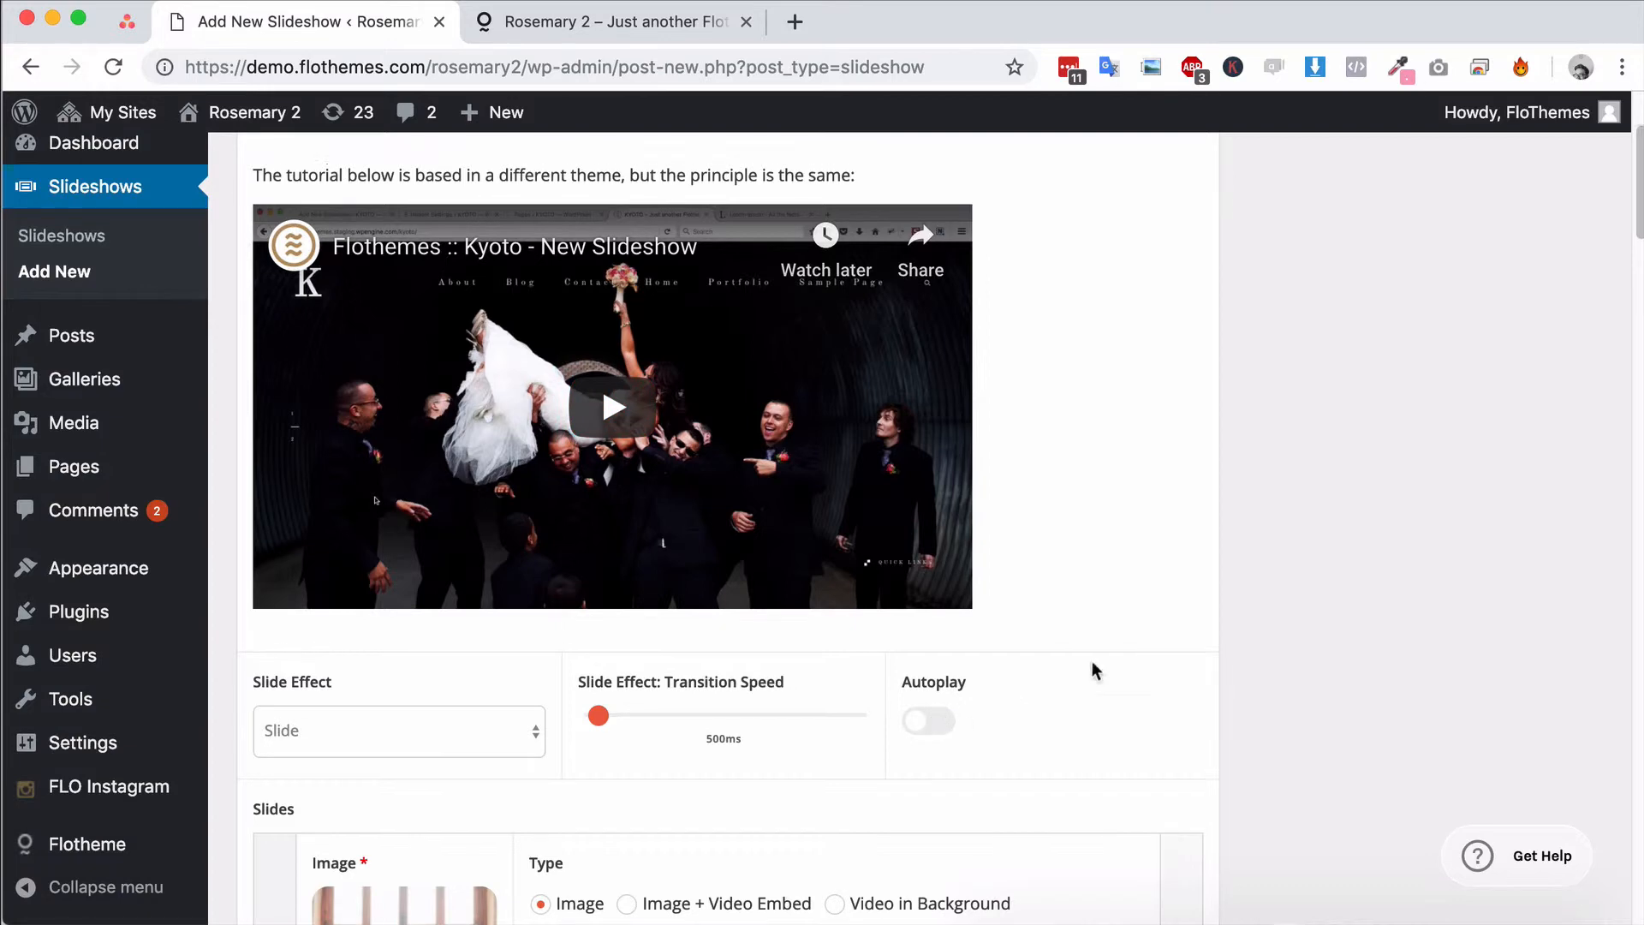
scroll(985, 556, up, 3)
click(1535, 293)
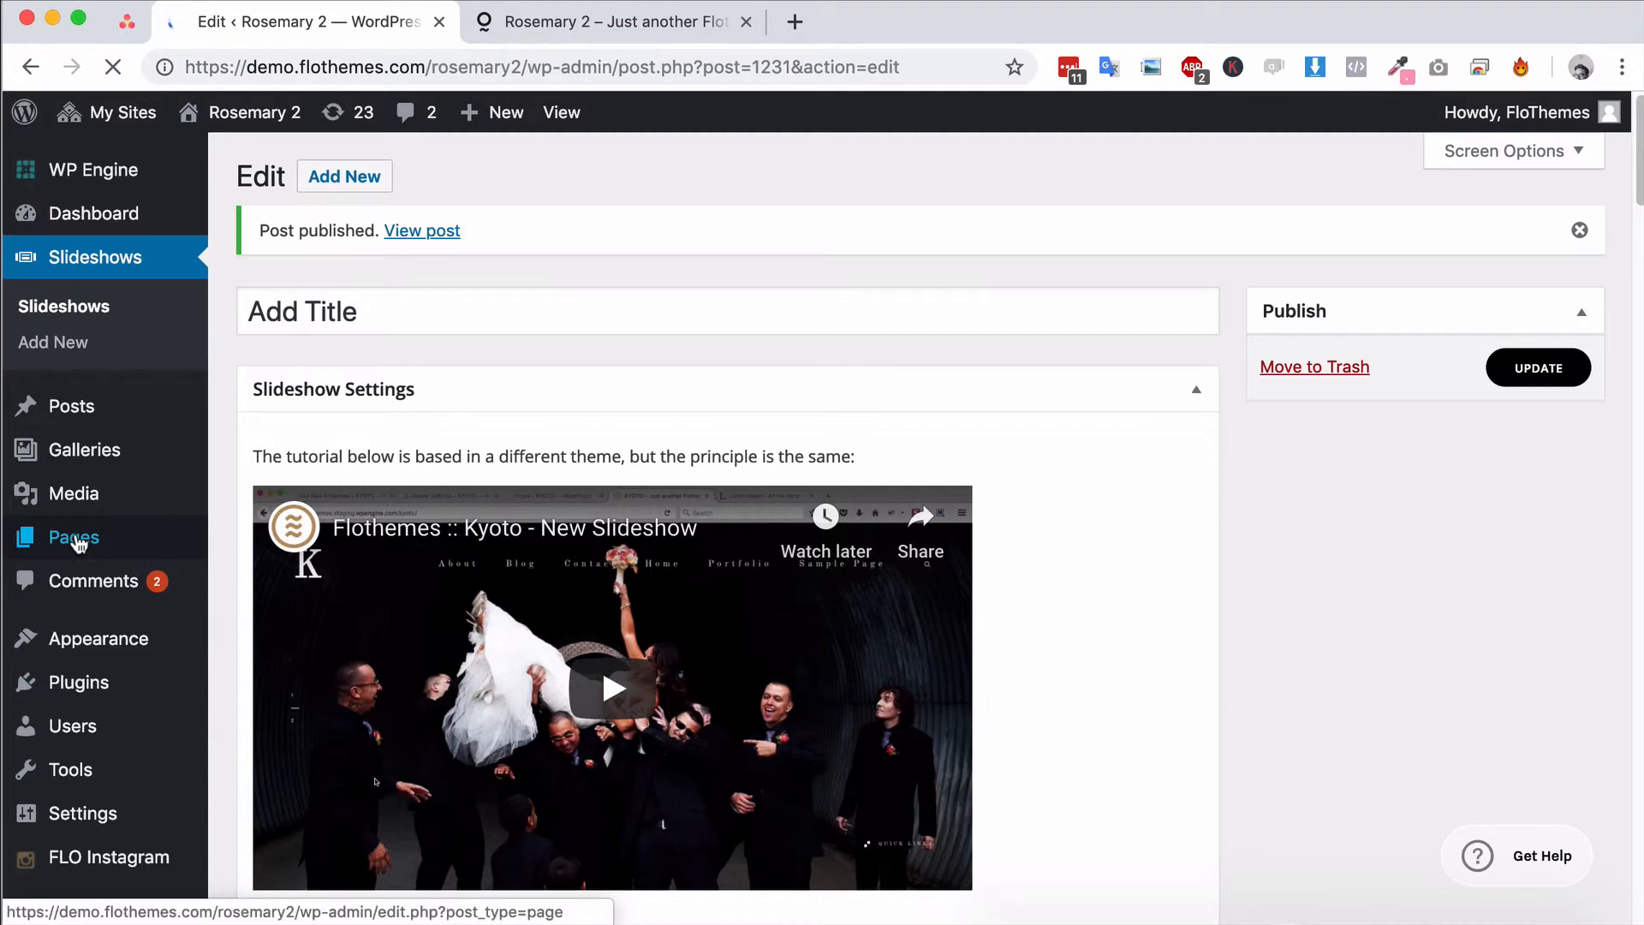
Open the About A page for editing from the site's list of pages
click(79, 544)
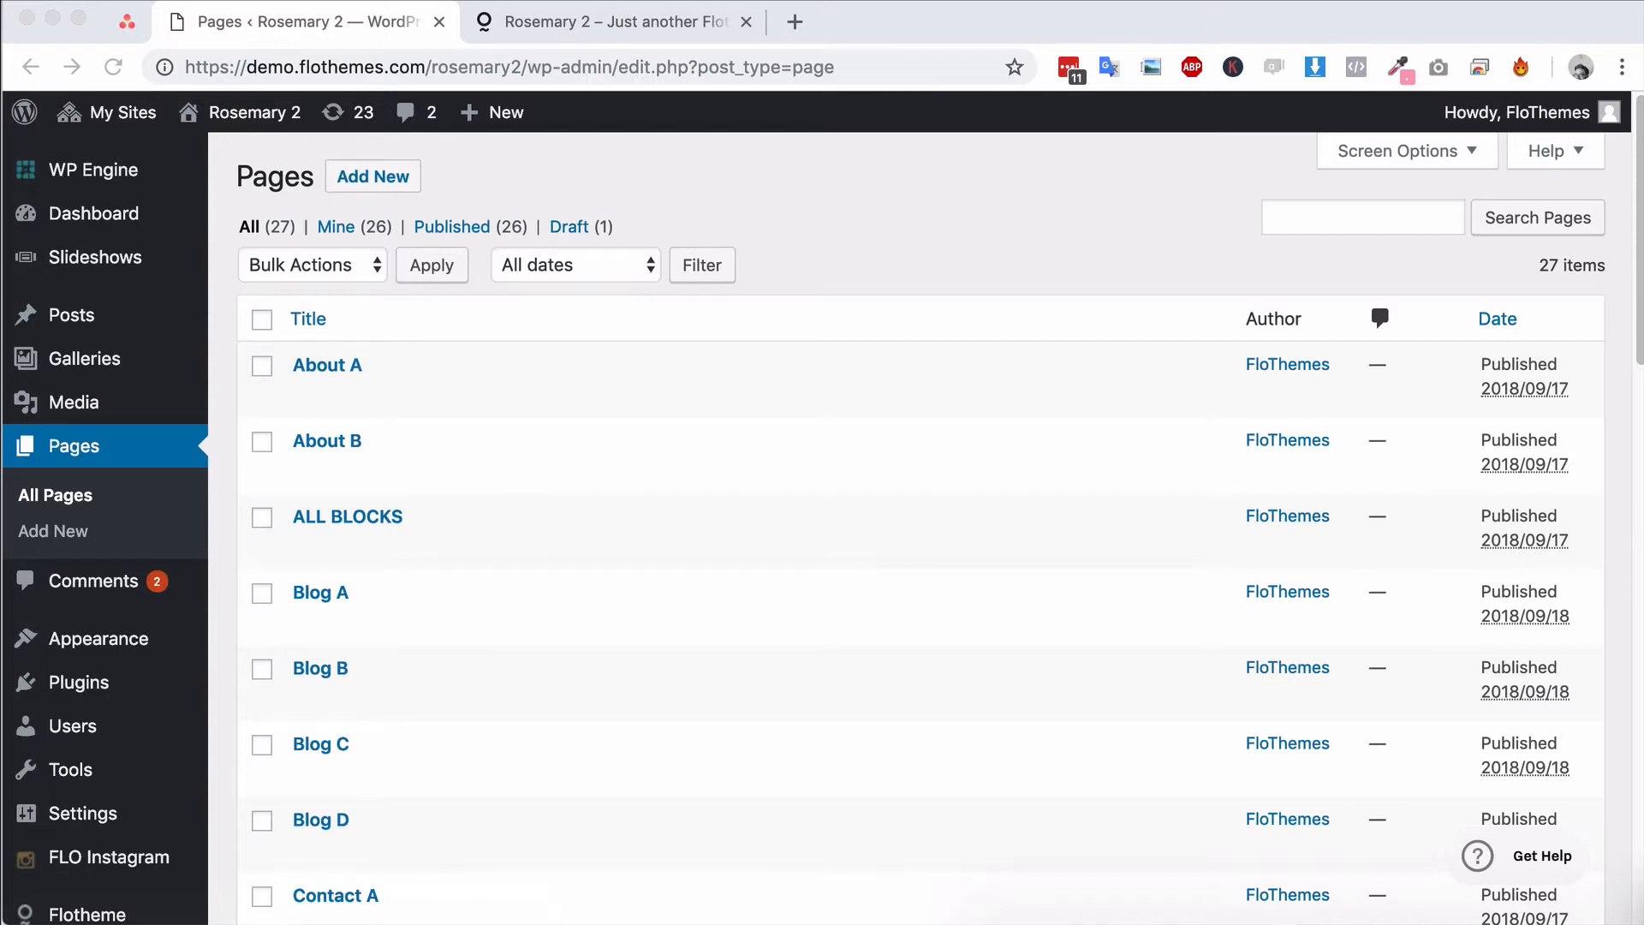
click(328, 365)
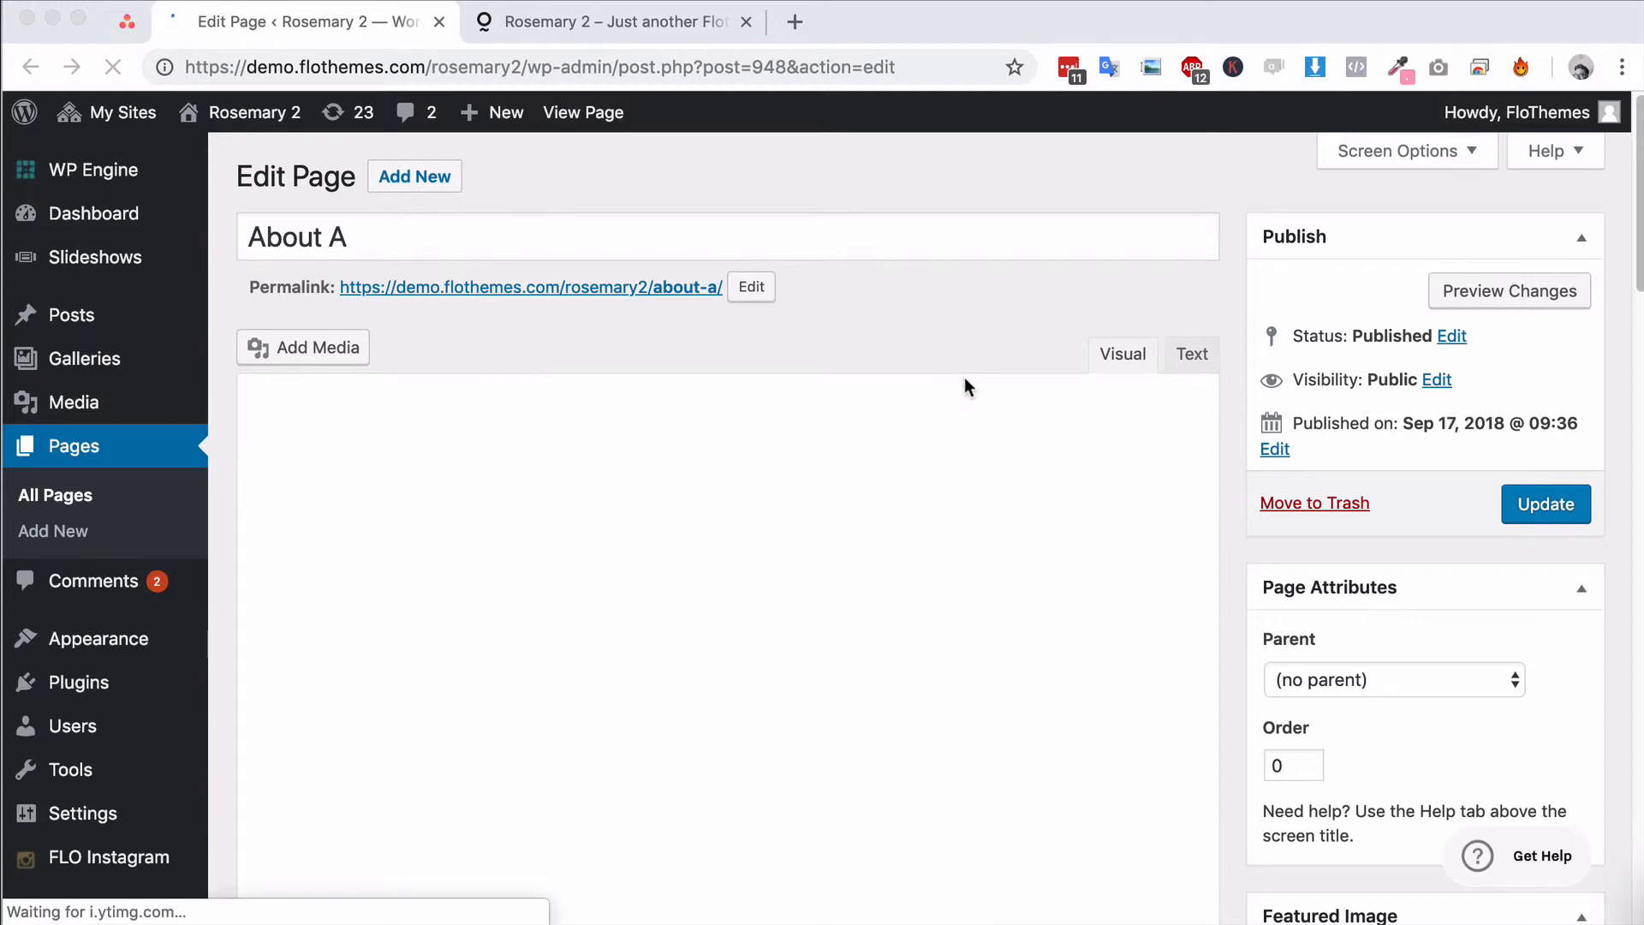
Show the block layout of the About A page in its Layout section
scroll(966, 384, down, 3)
scroll(966, 373, down, 10)
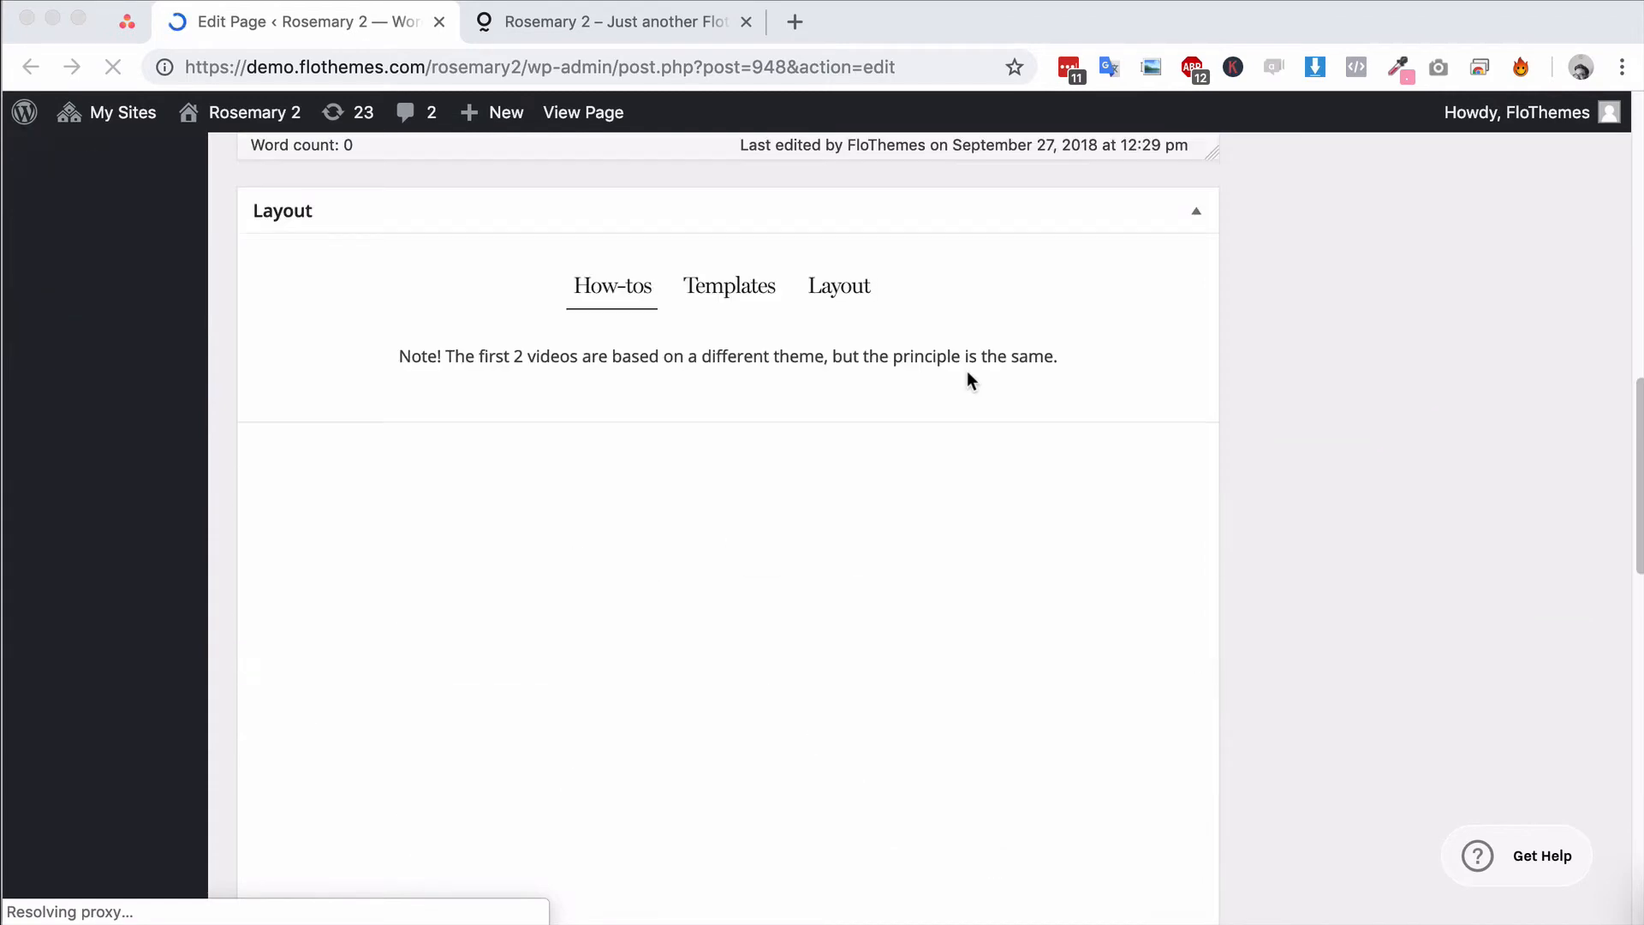
scroll(1055, 403, up, 13)
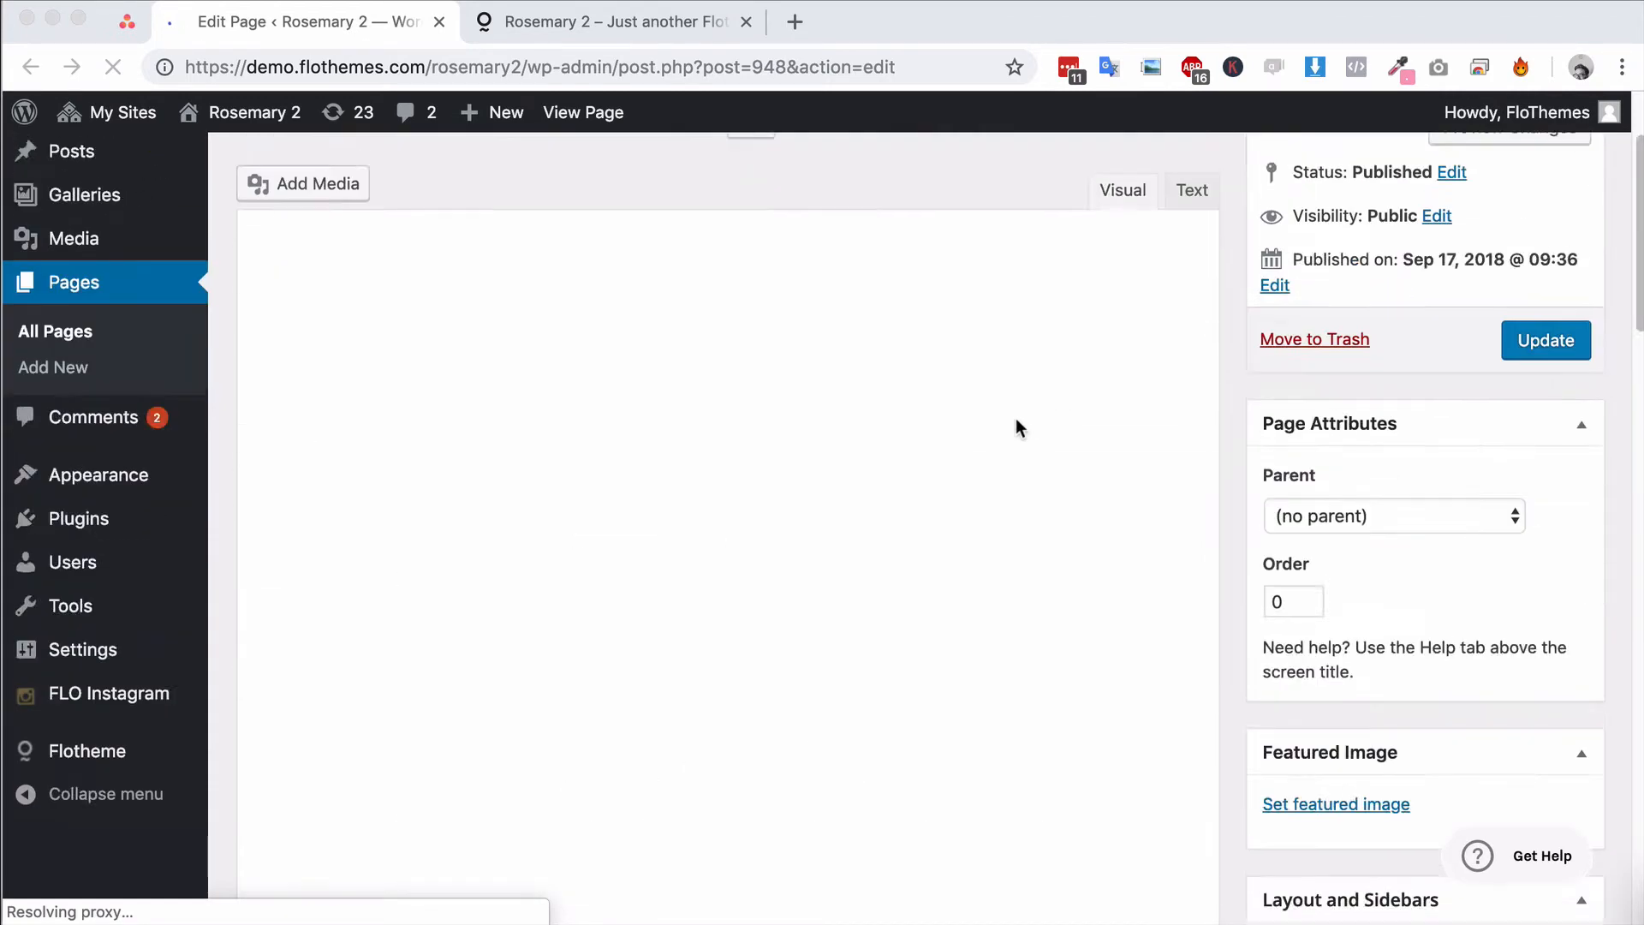
scroll(1015, 418, down, 10)
scroll(1020, 418, up, 5)
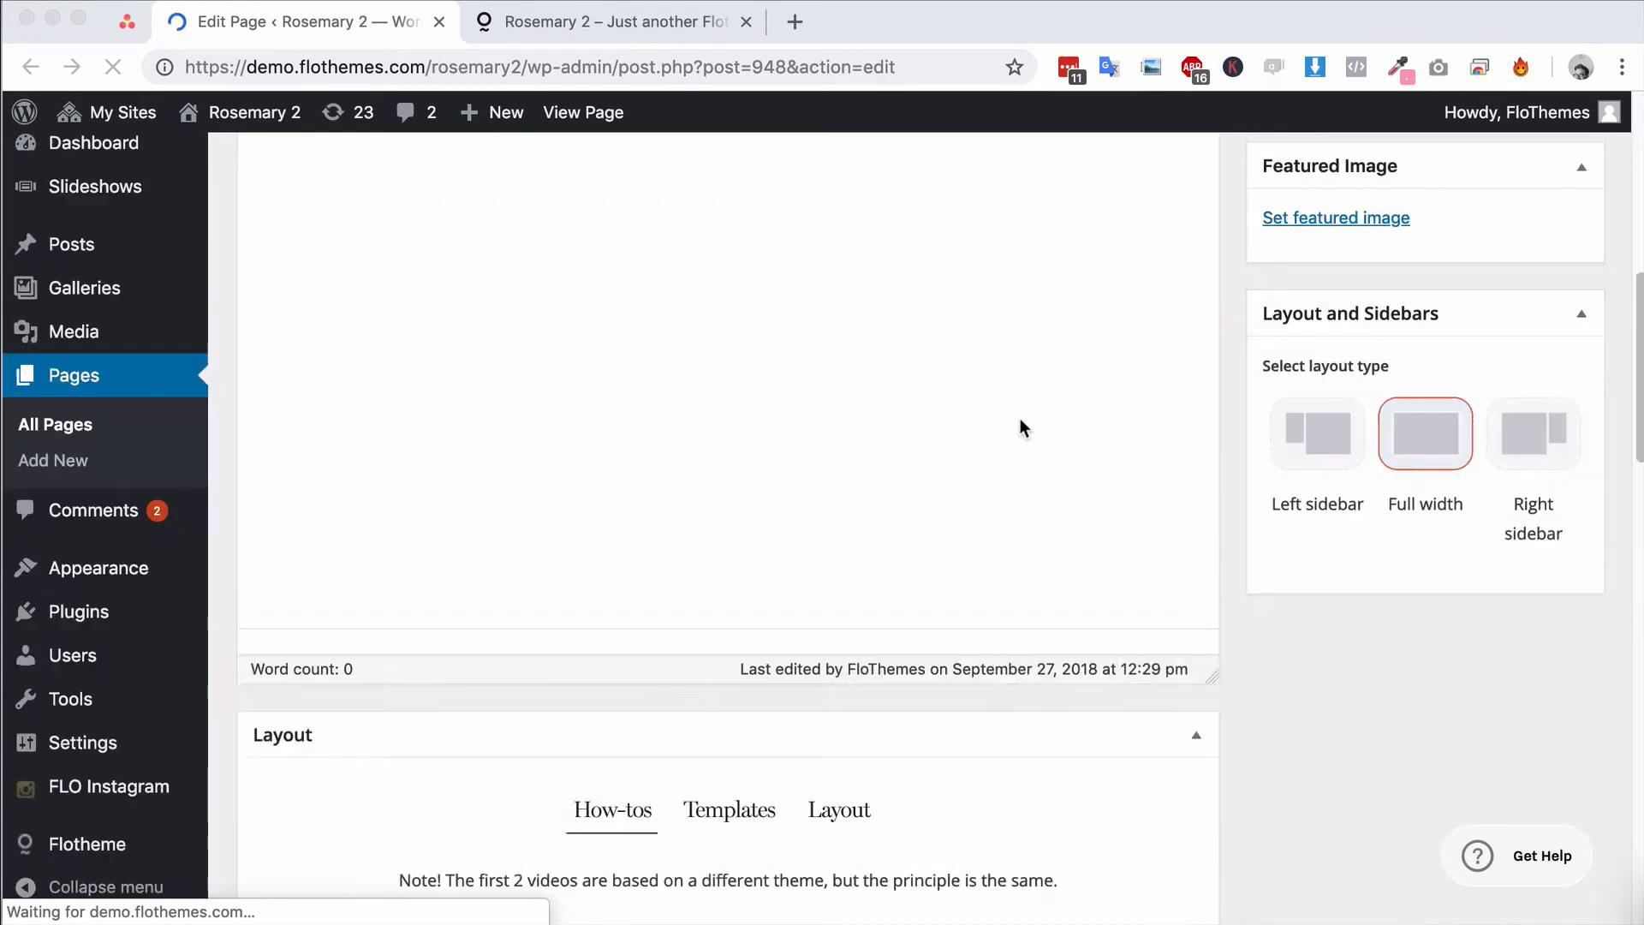
scroll(1020, 426, down, 5)
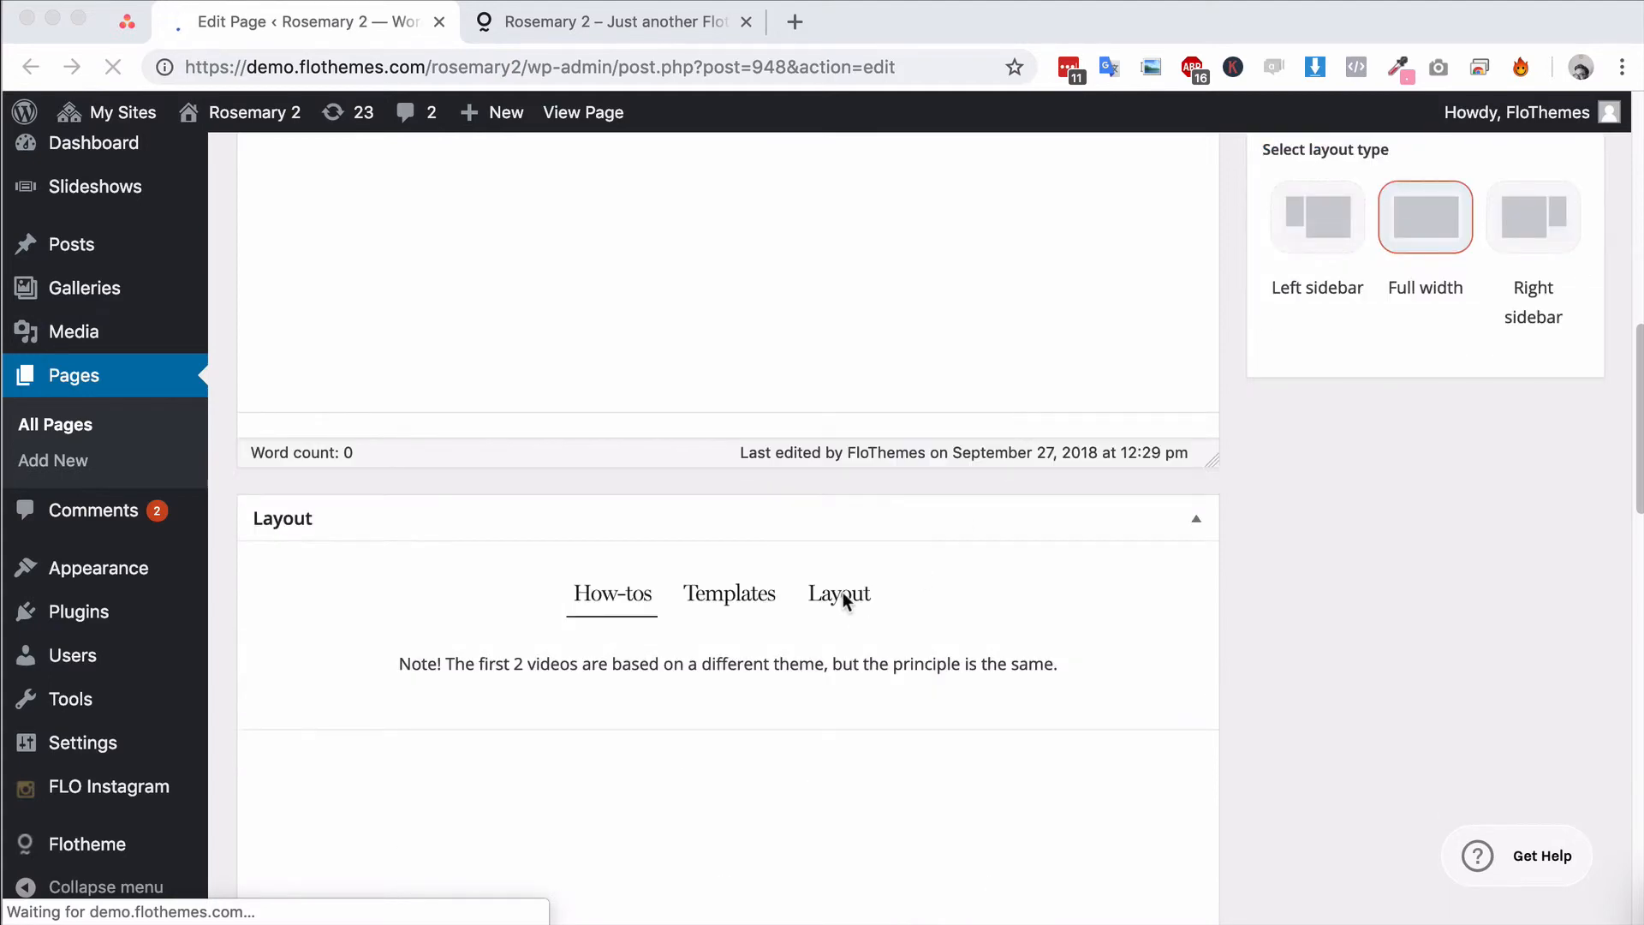
click(839, 599)
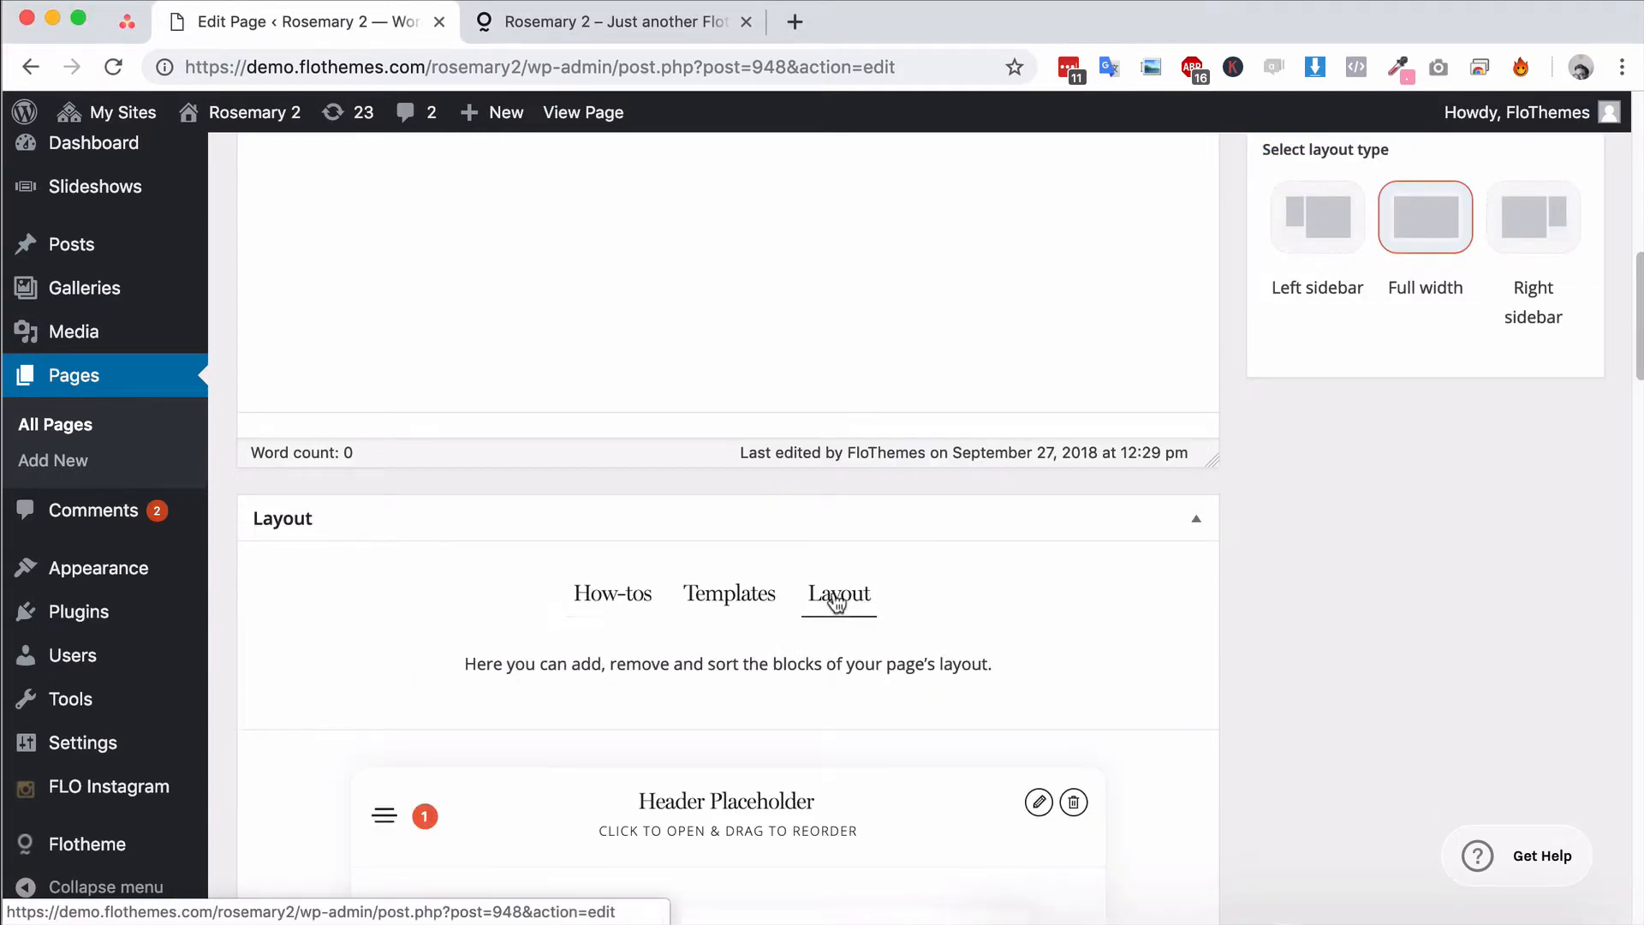
Search the available blocks for "slide", preview the slideshow variants and add a Slideshow 3 block to the page
scroll(986, 606, down, 6)
scroll(867, 562, down, 20)
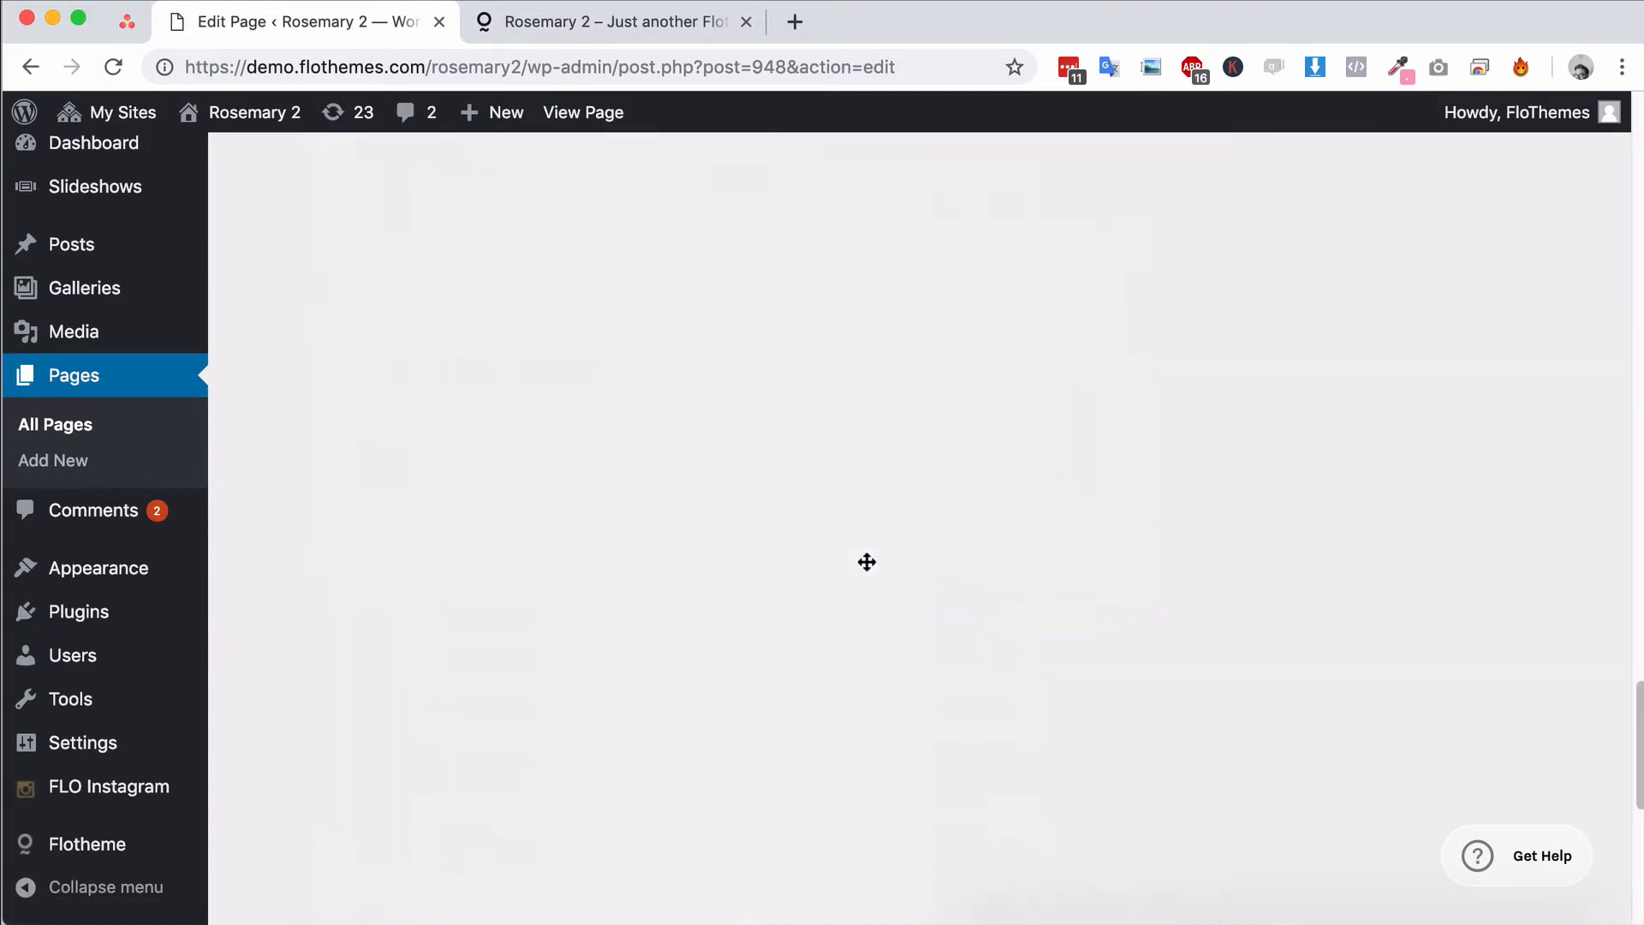
click(742, 635)
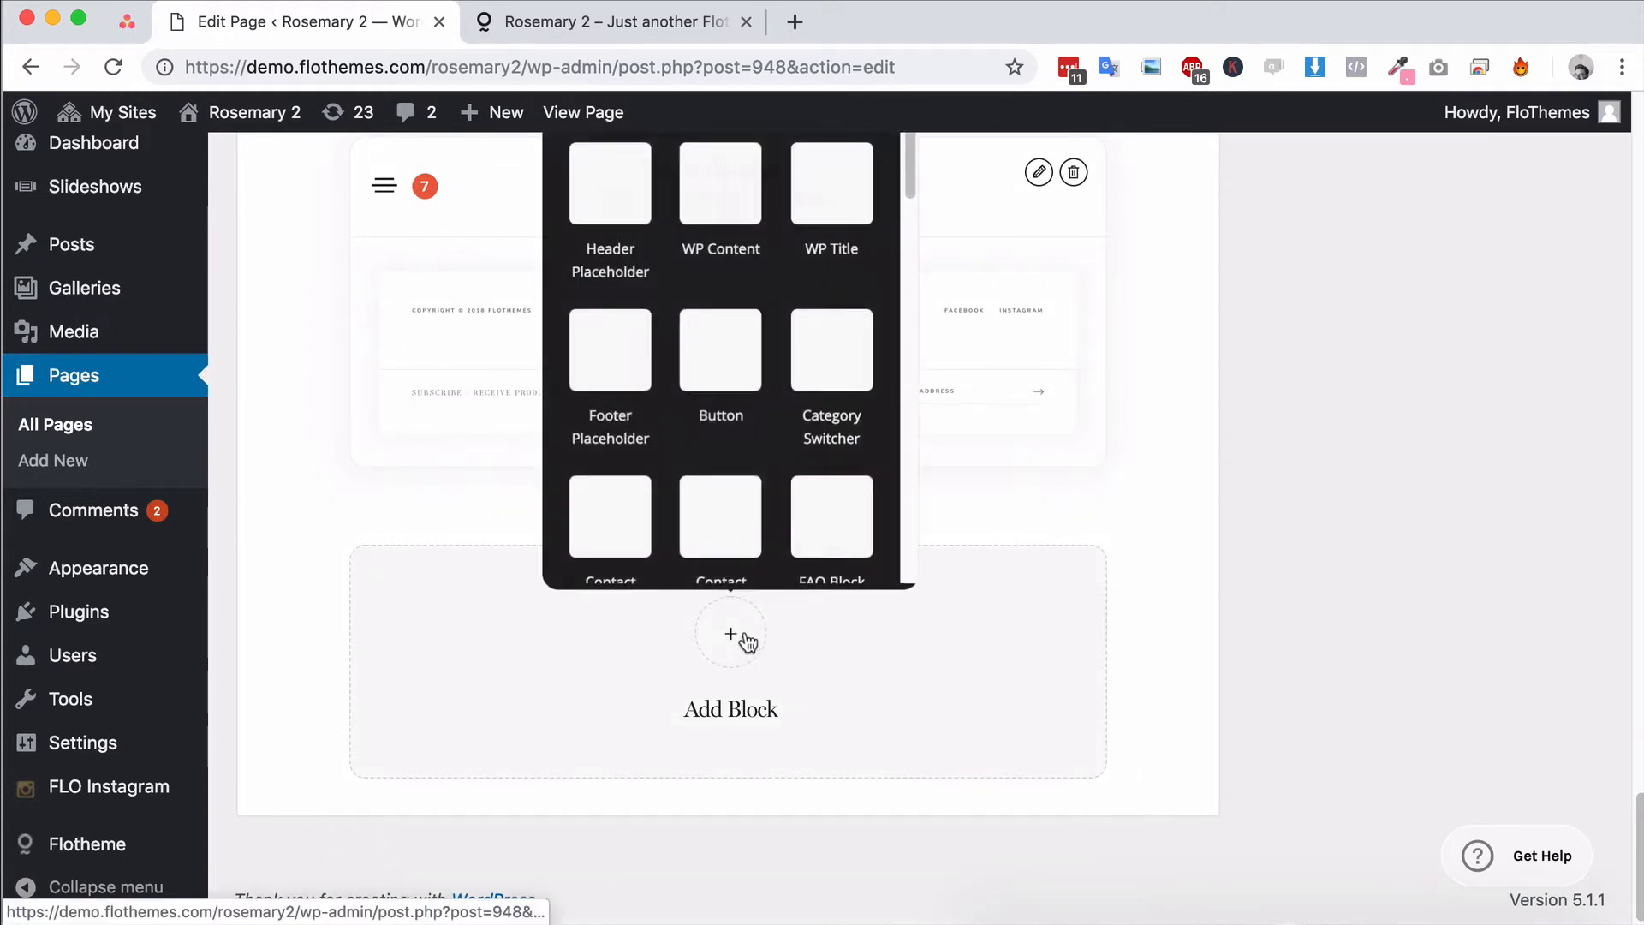
text(sl)
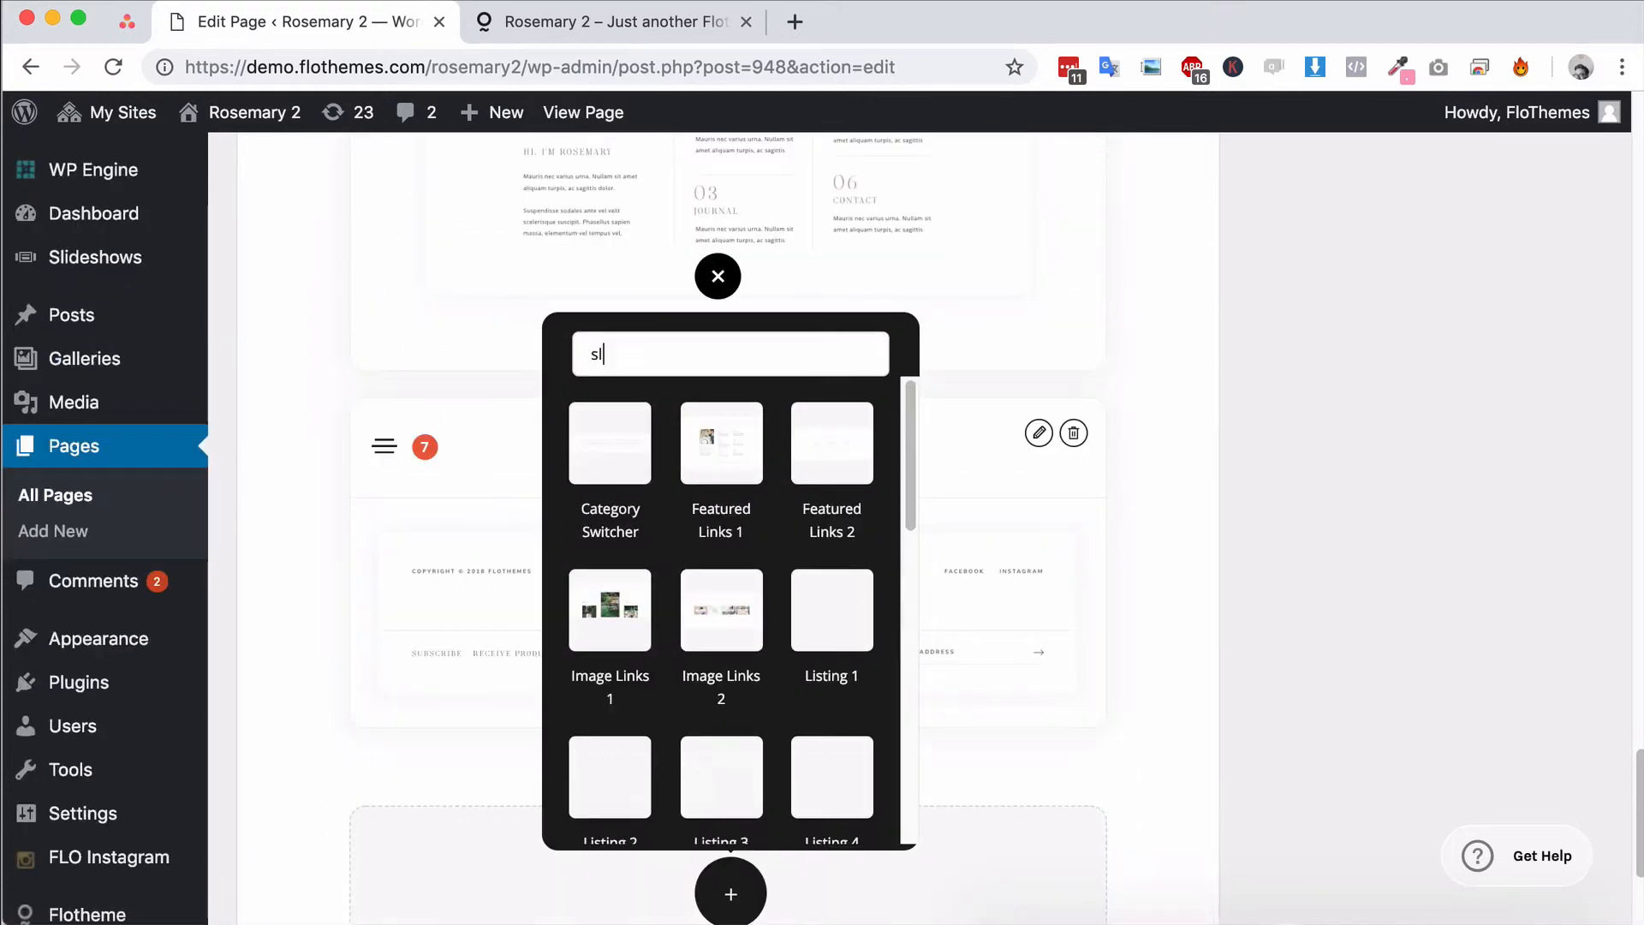
text(ide)
mouse_move(627, 445)
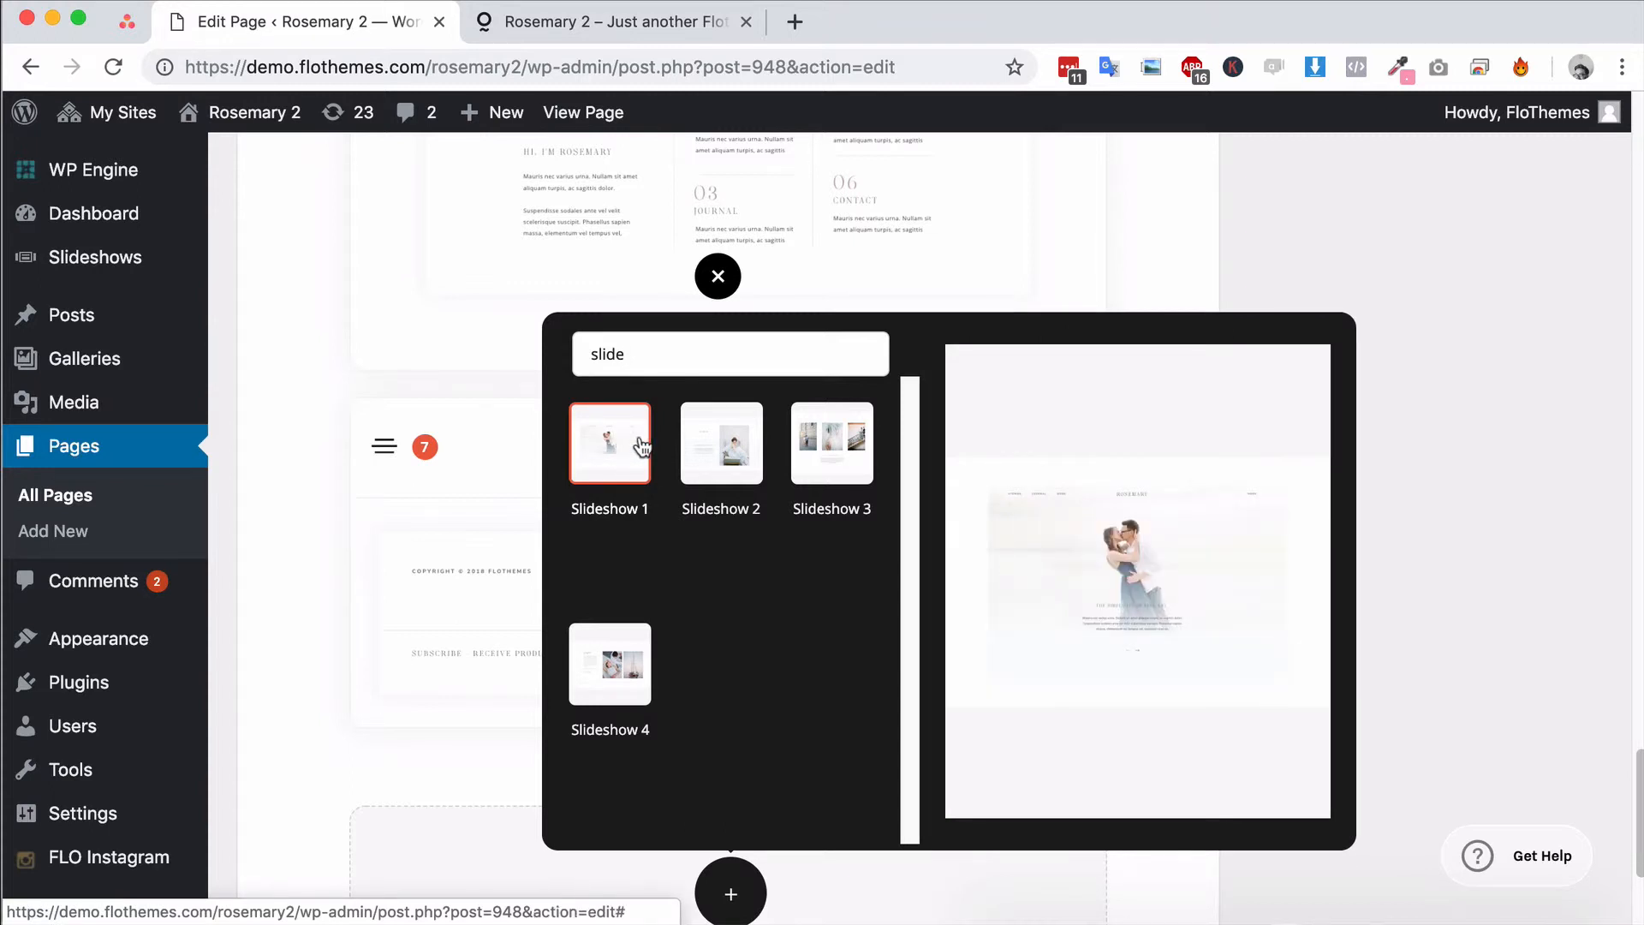
mouse_move(725, 460)
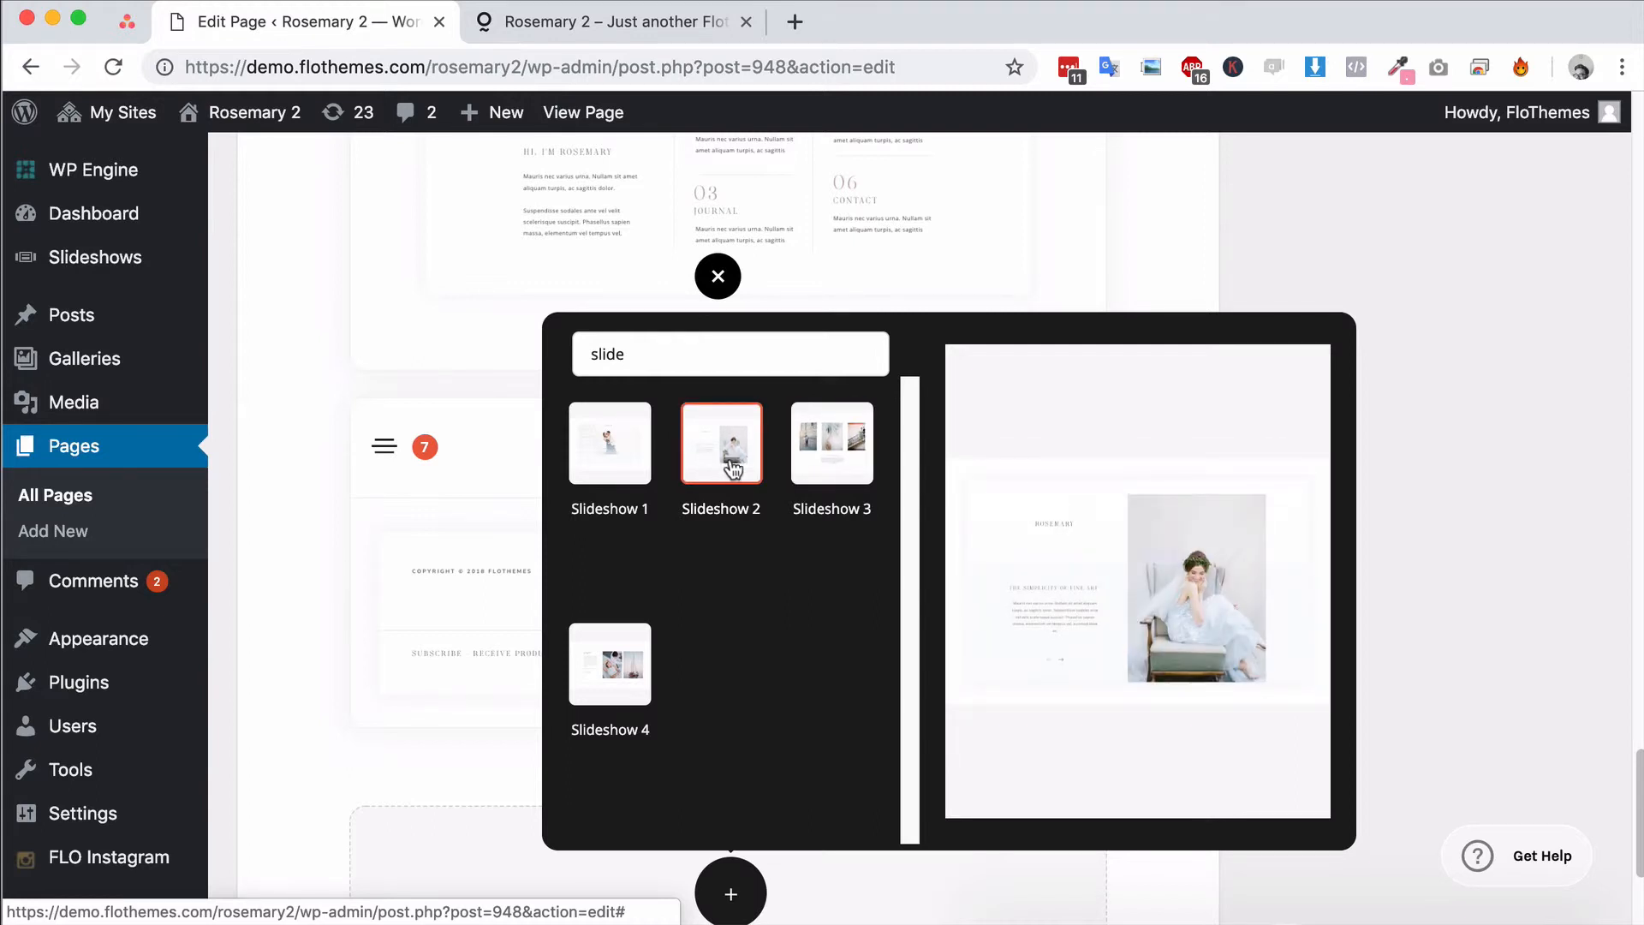
mouse_move(832, 462)
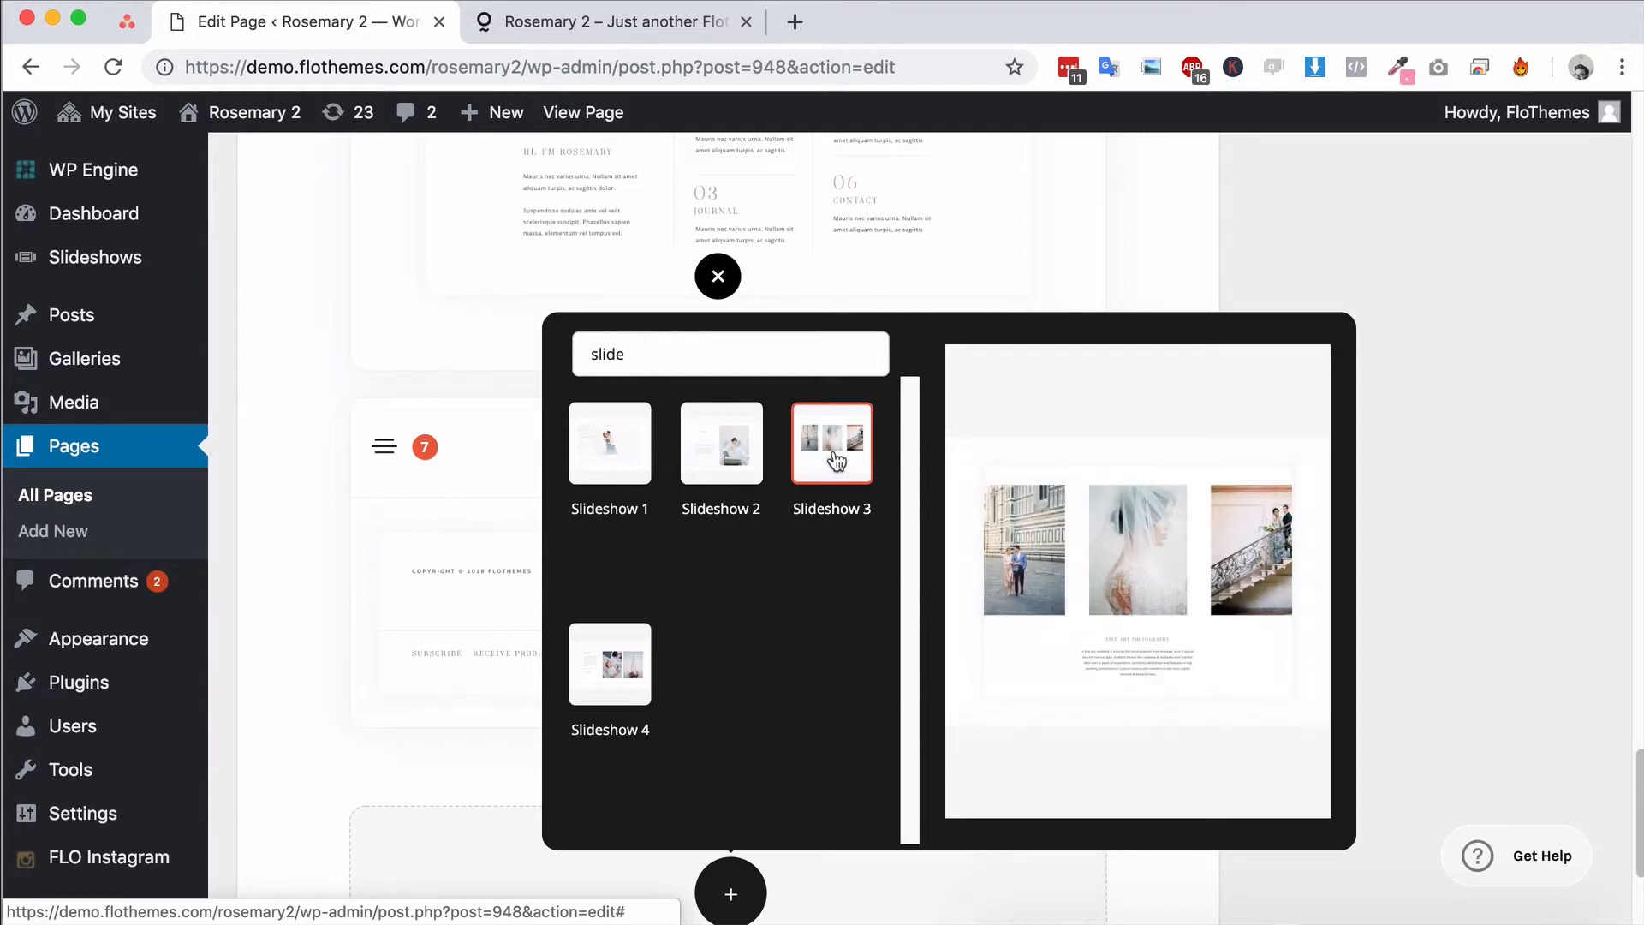
mouse_move(608, 687)
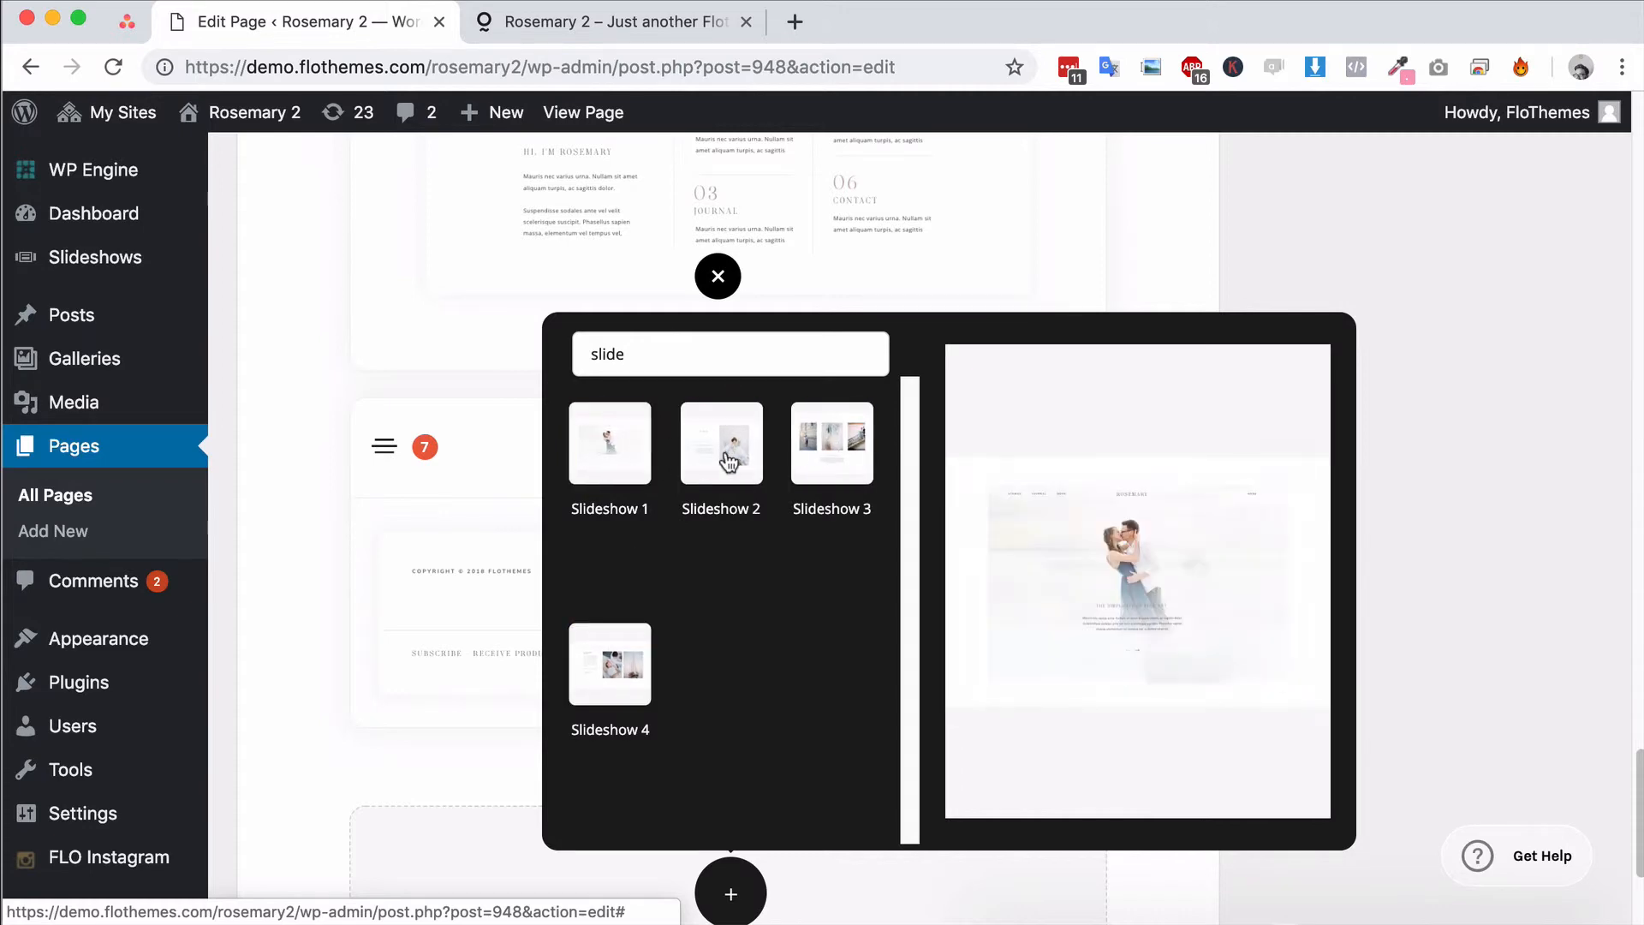
click(835, 468)
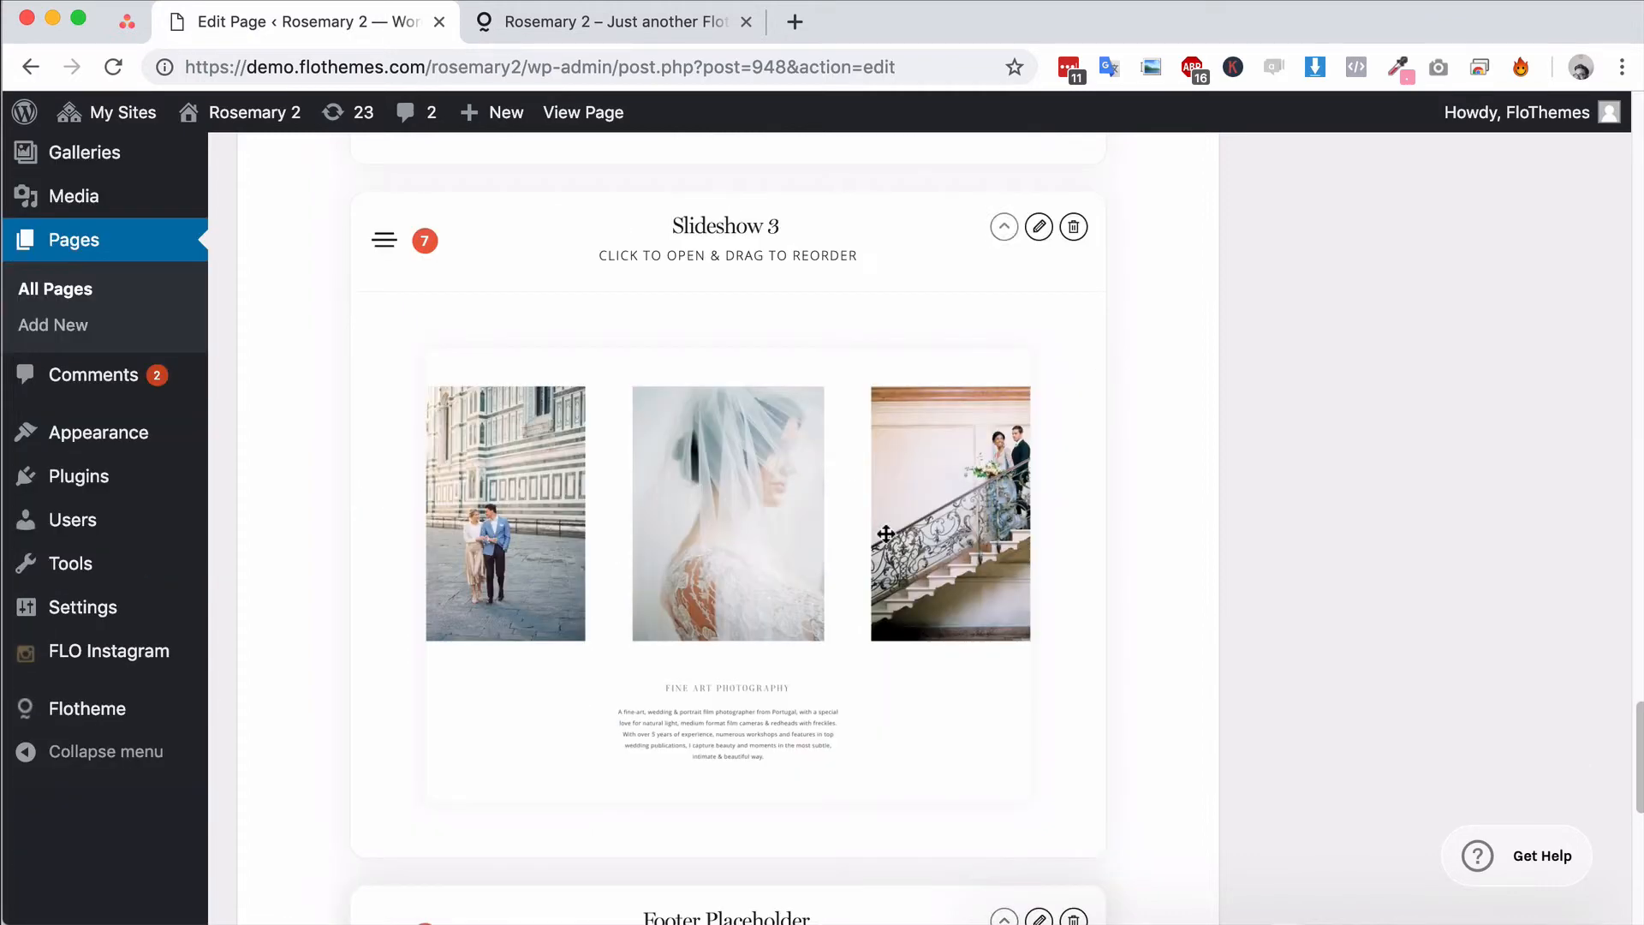
Move the Slideshow 3 block to the very top of the page layout
scroll(856, 514, down, 3)
scroll(826, 374, up, 5)
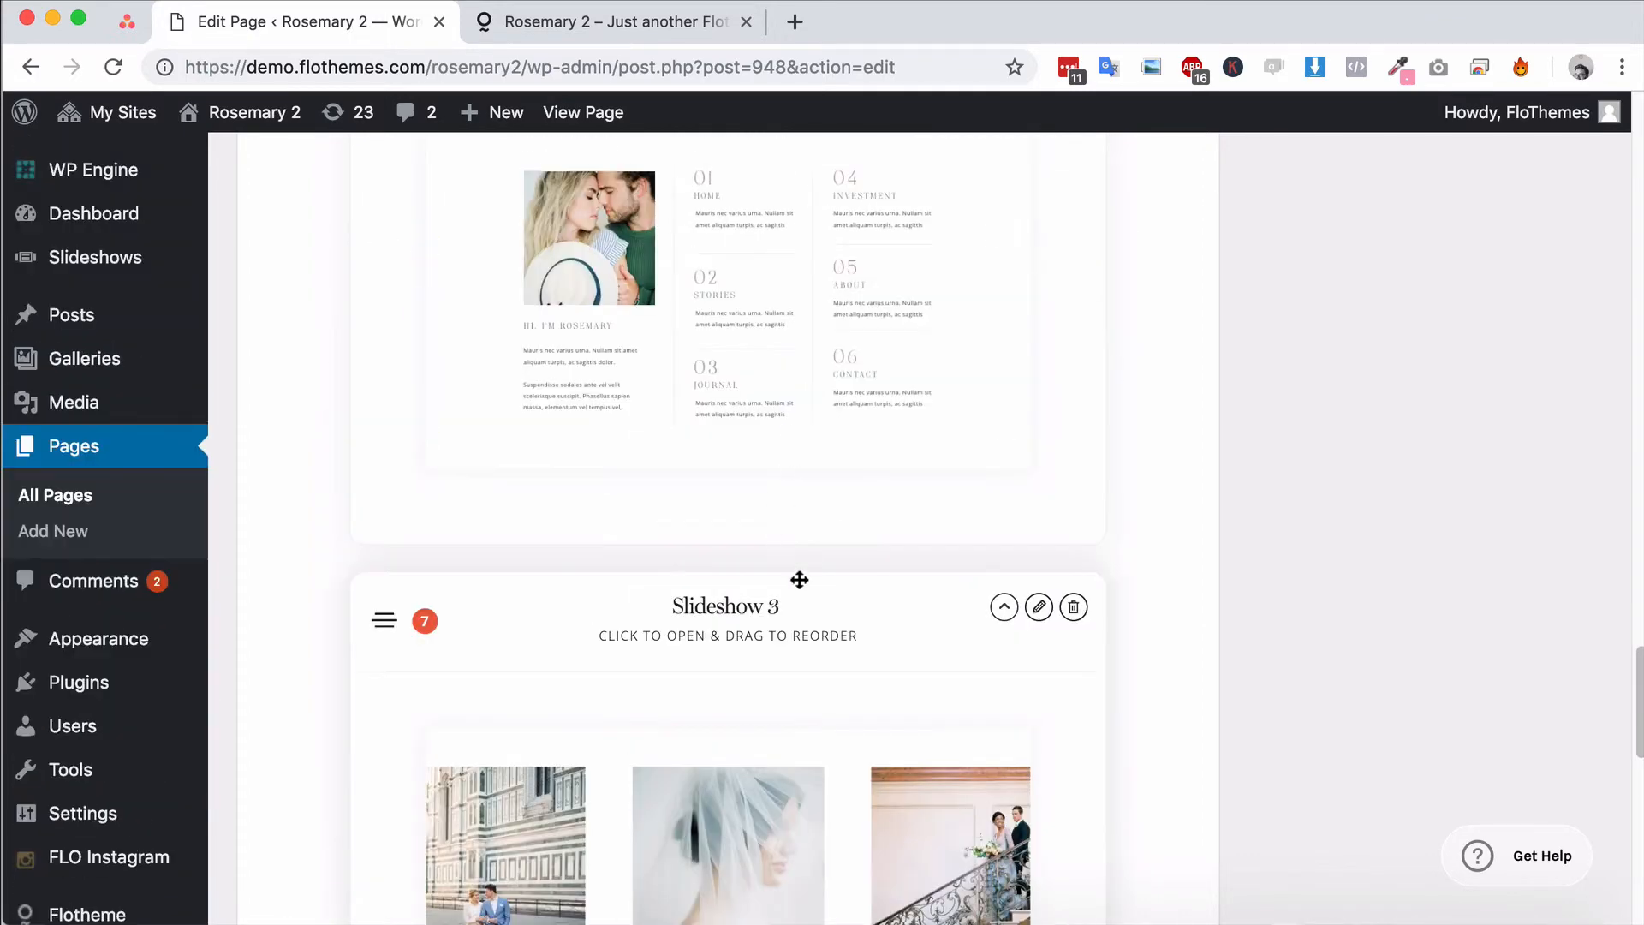
scroll(973, 650, down, 3)
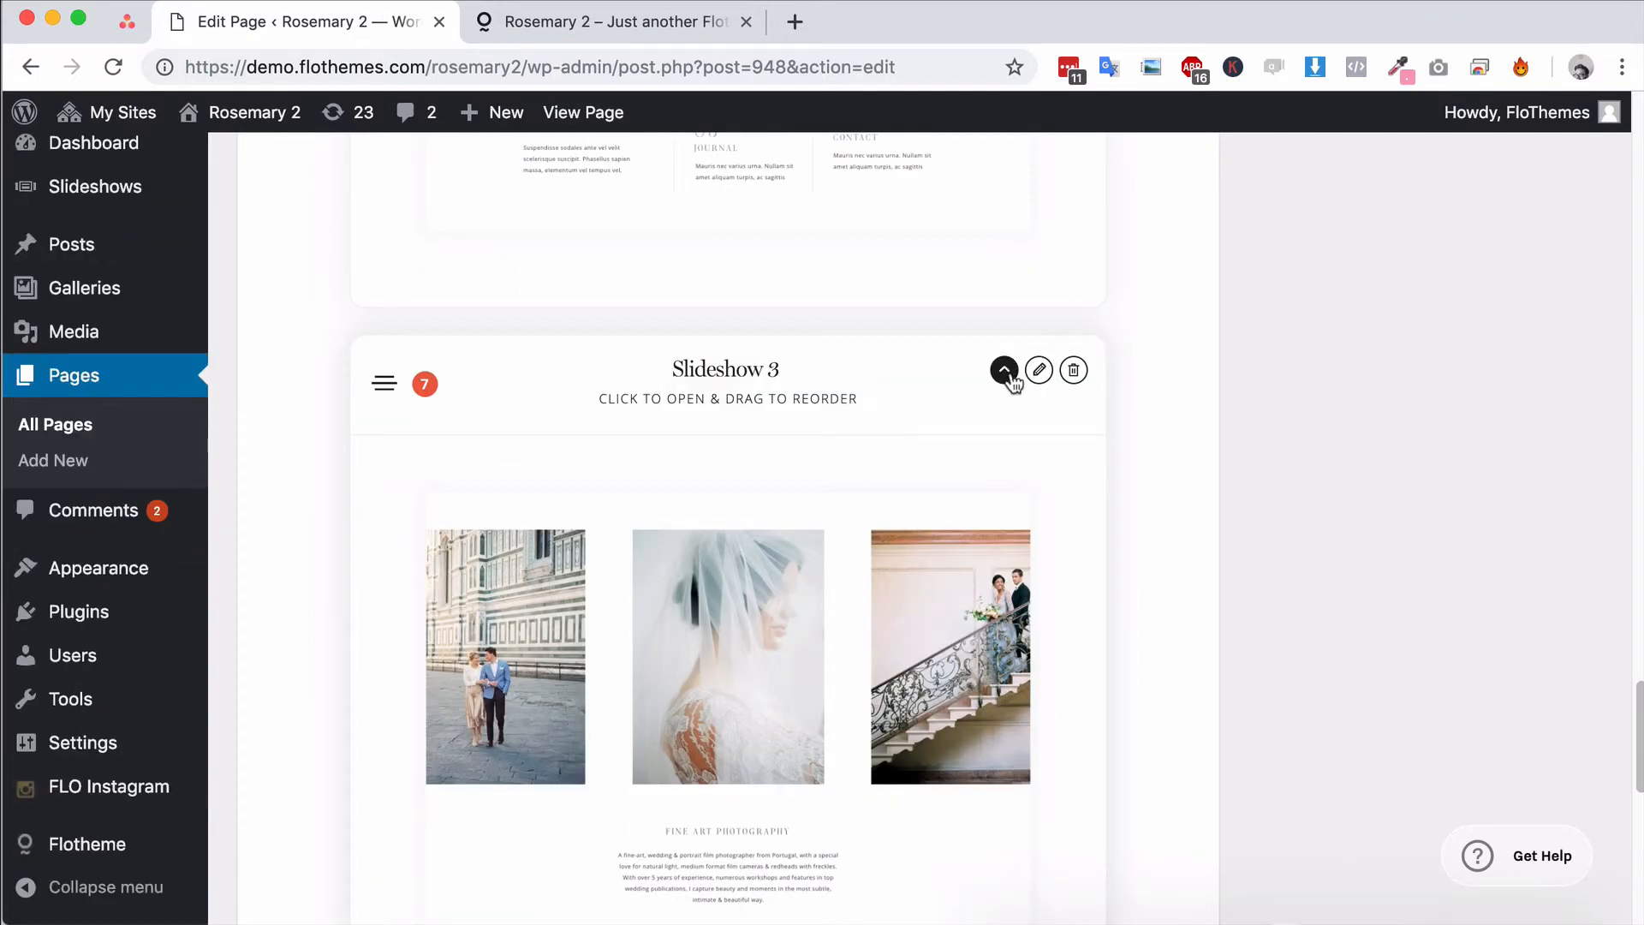
click(1005, 371)
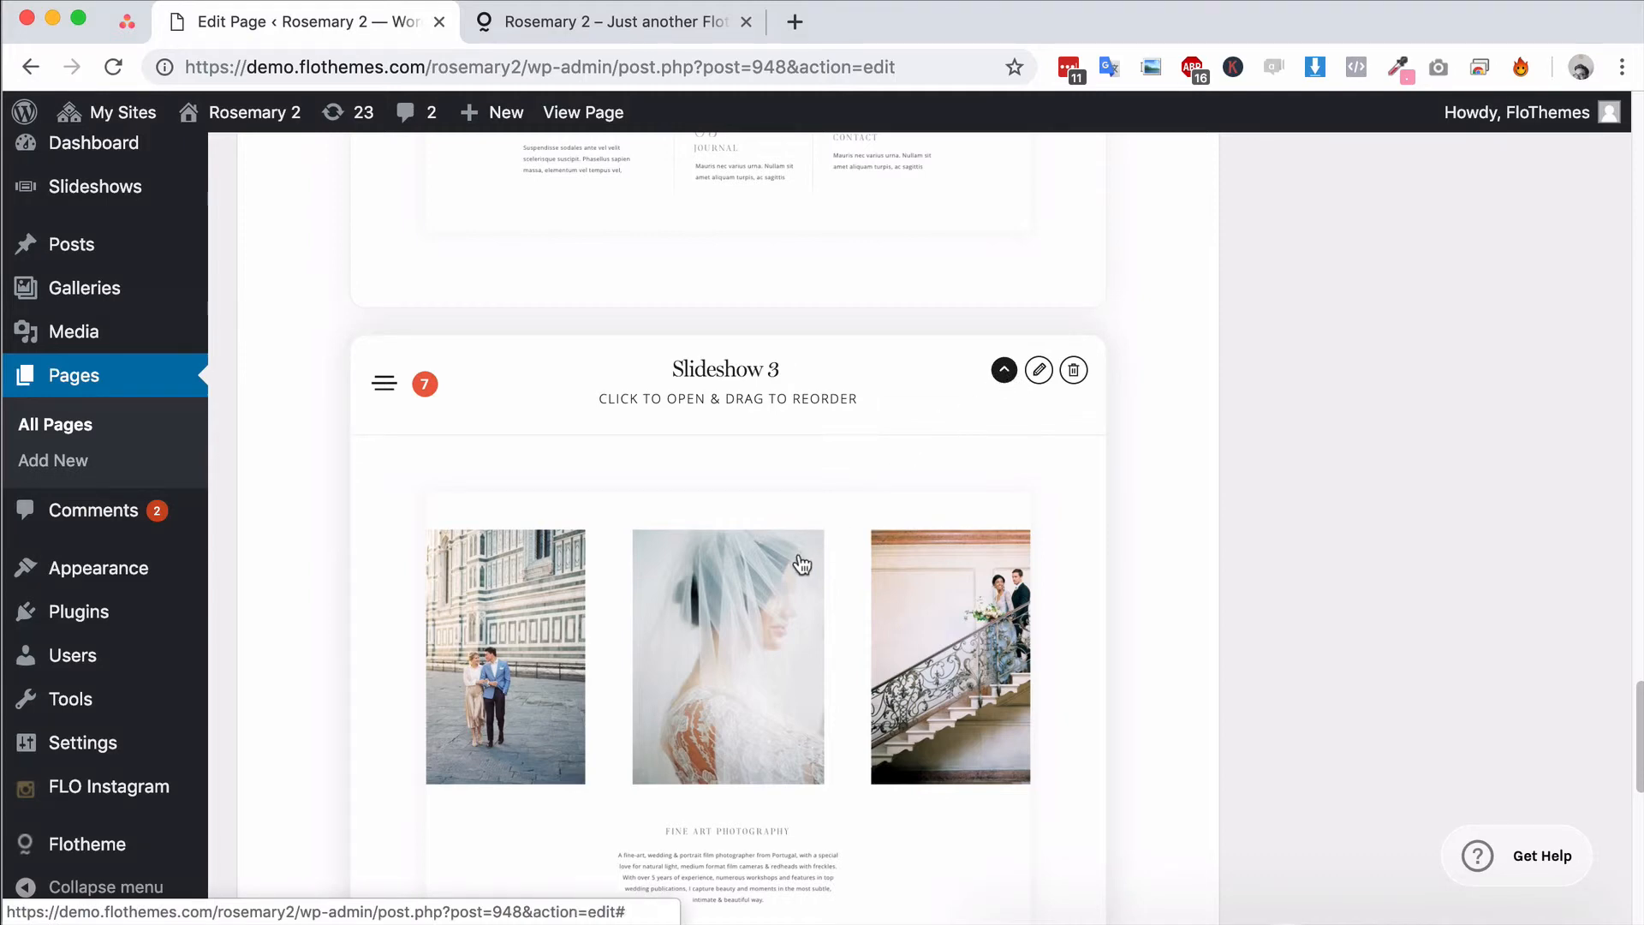
scroll(855, 525, up, 15)
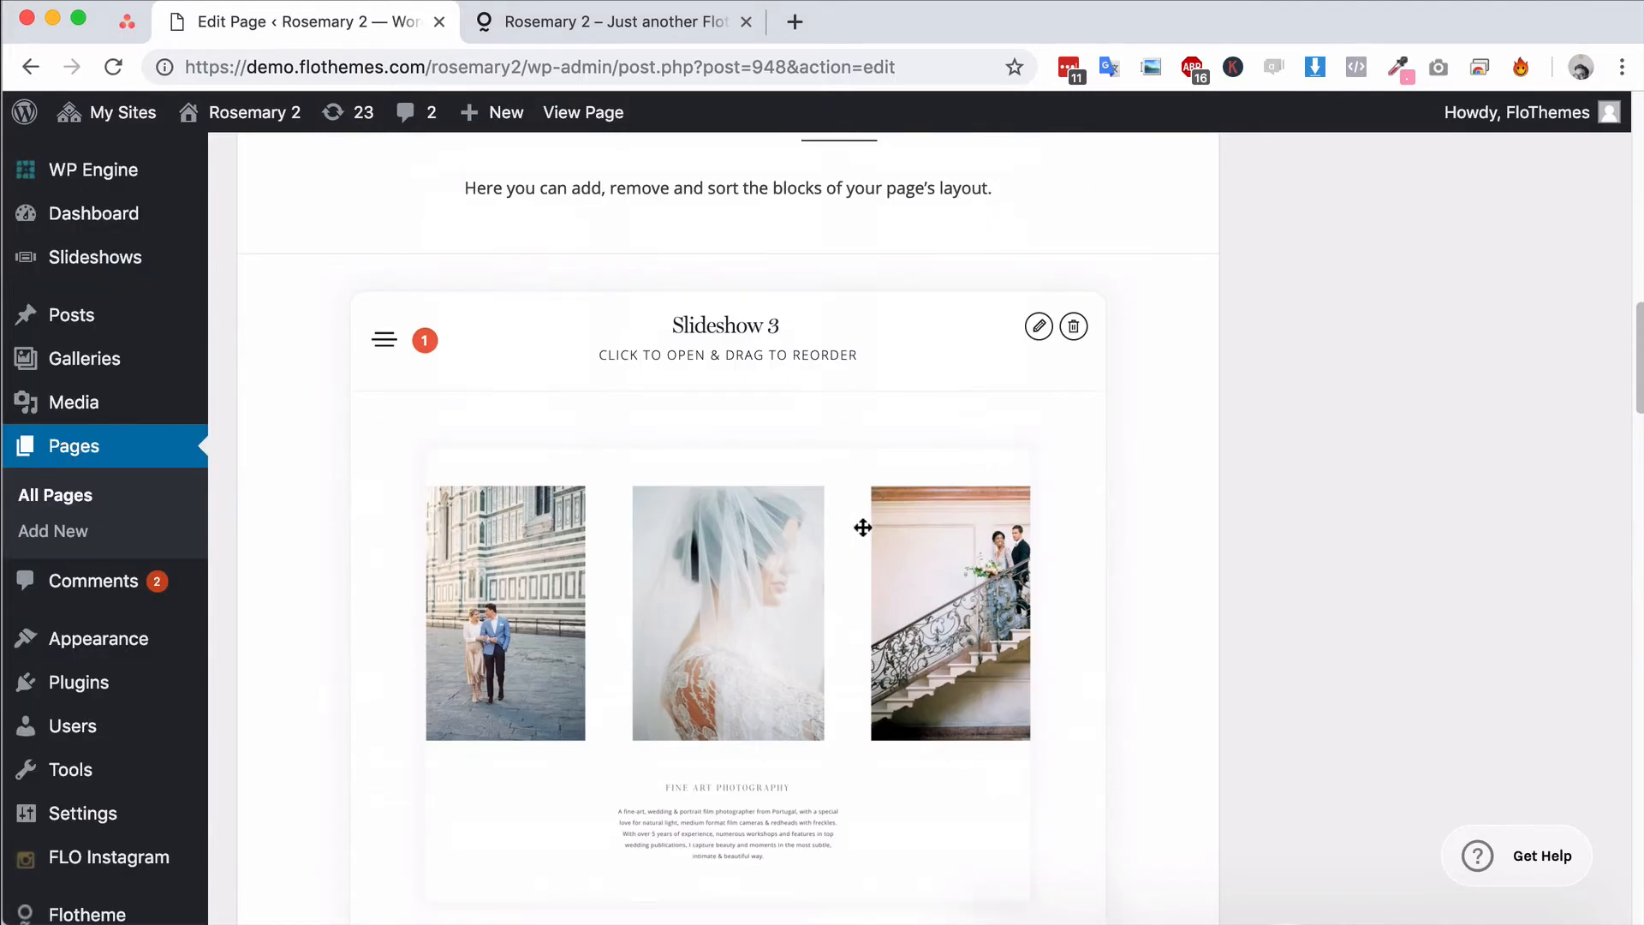
Reorder the blocks so that Header Placeholder comes first, directly above Slideshow 3
scroll(862, 524, down, 6)
scroll(864, 527, up, 6)
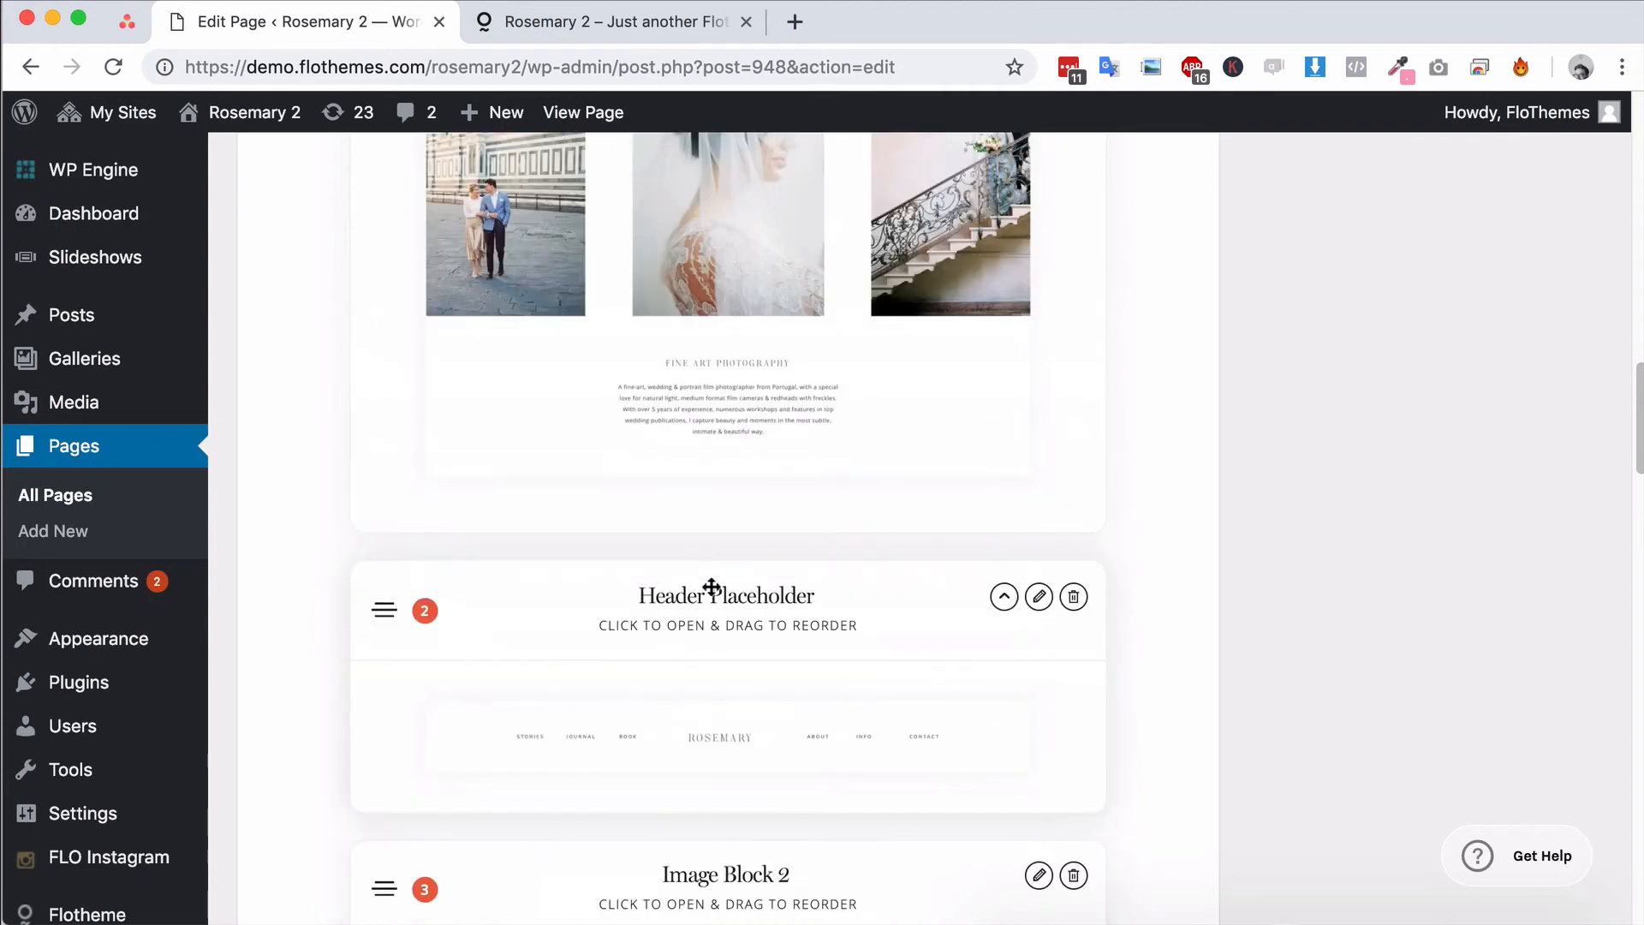
scroll(714, 621, up, 3)
drag(716, 818, 778, 480)
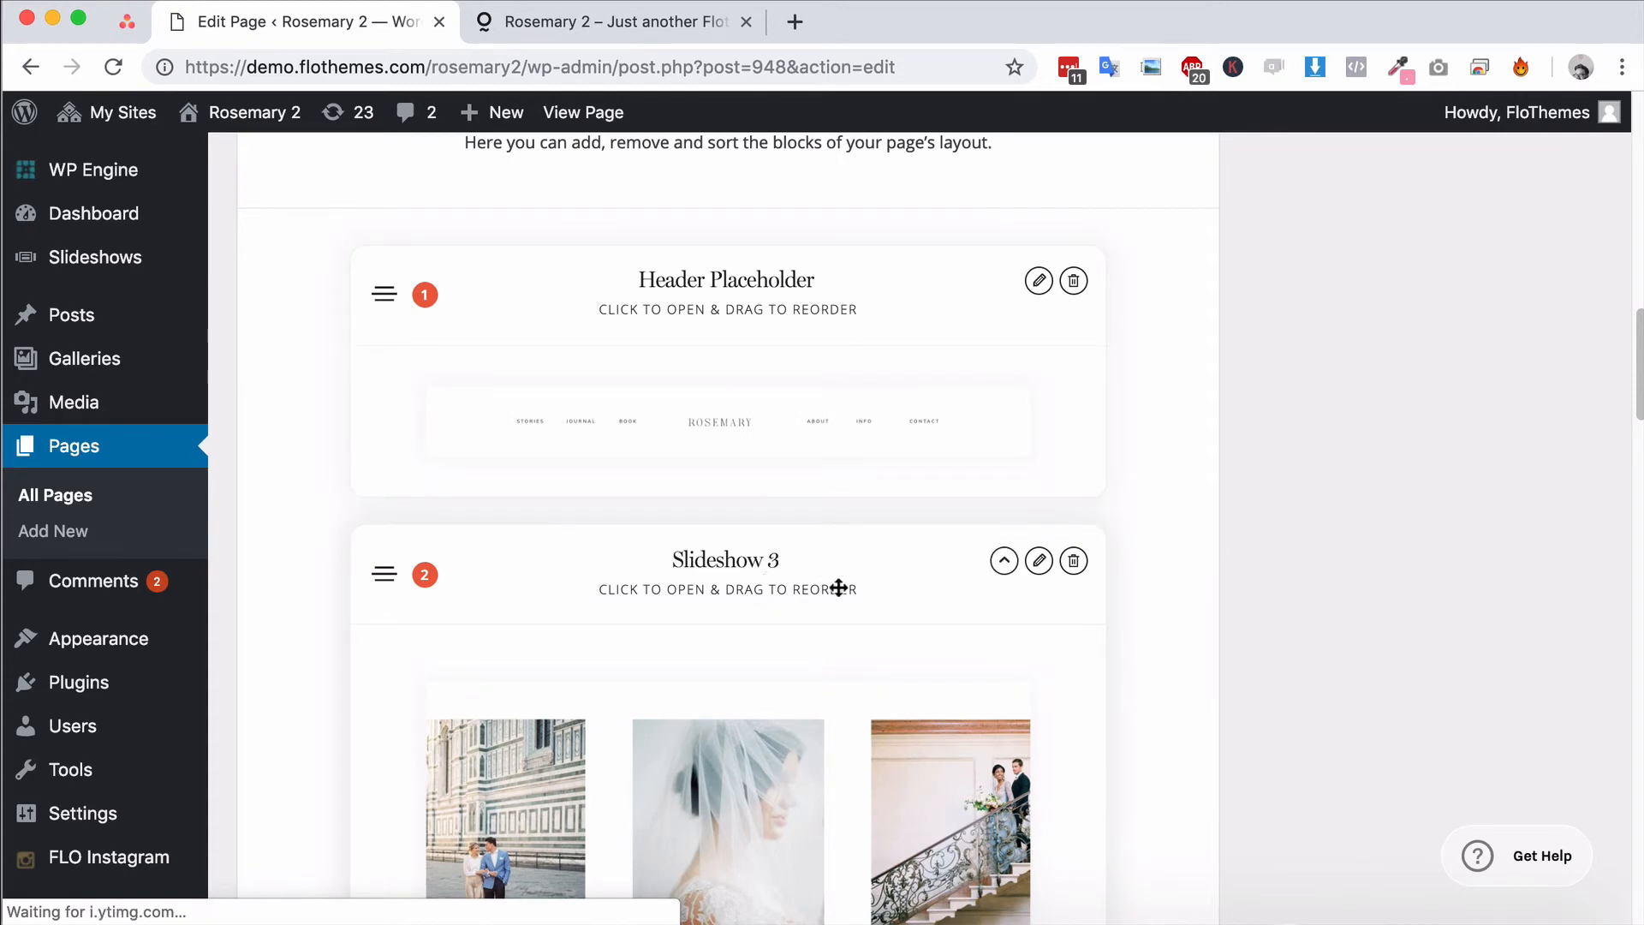
Open the Slideshow 3 block's settings and select "Add Title" as its slideshow
scroll(844, 582, down, 3)
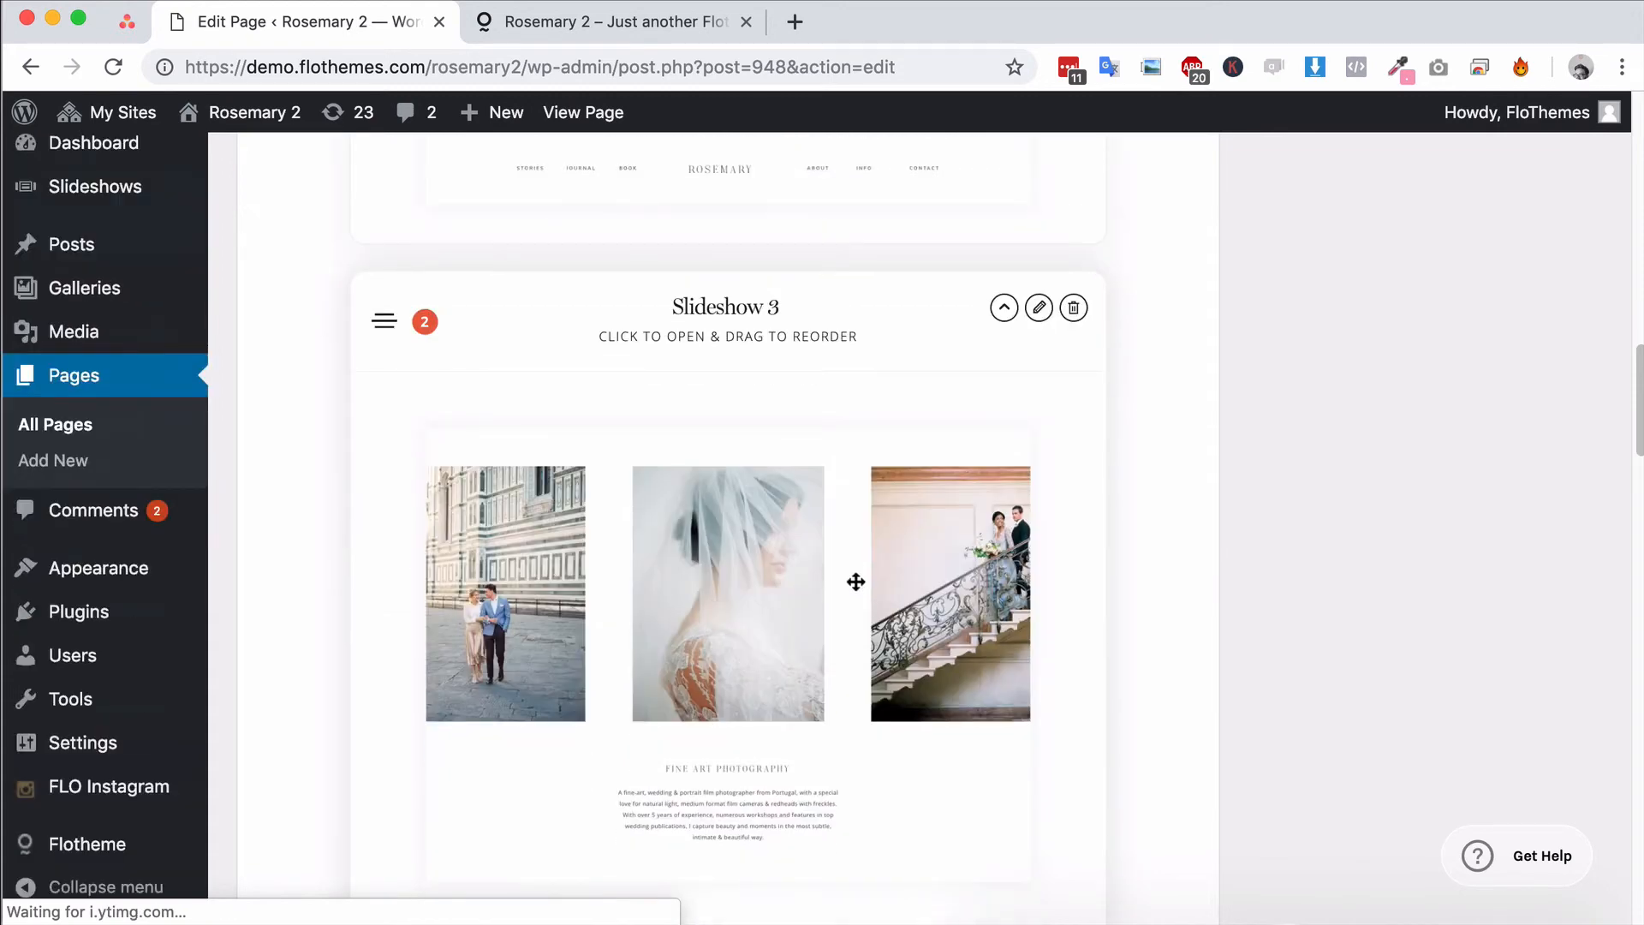
click(1040, 308)
scroll(820, 519, down, 5)
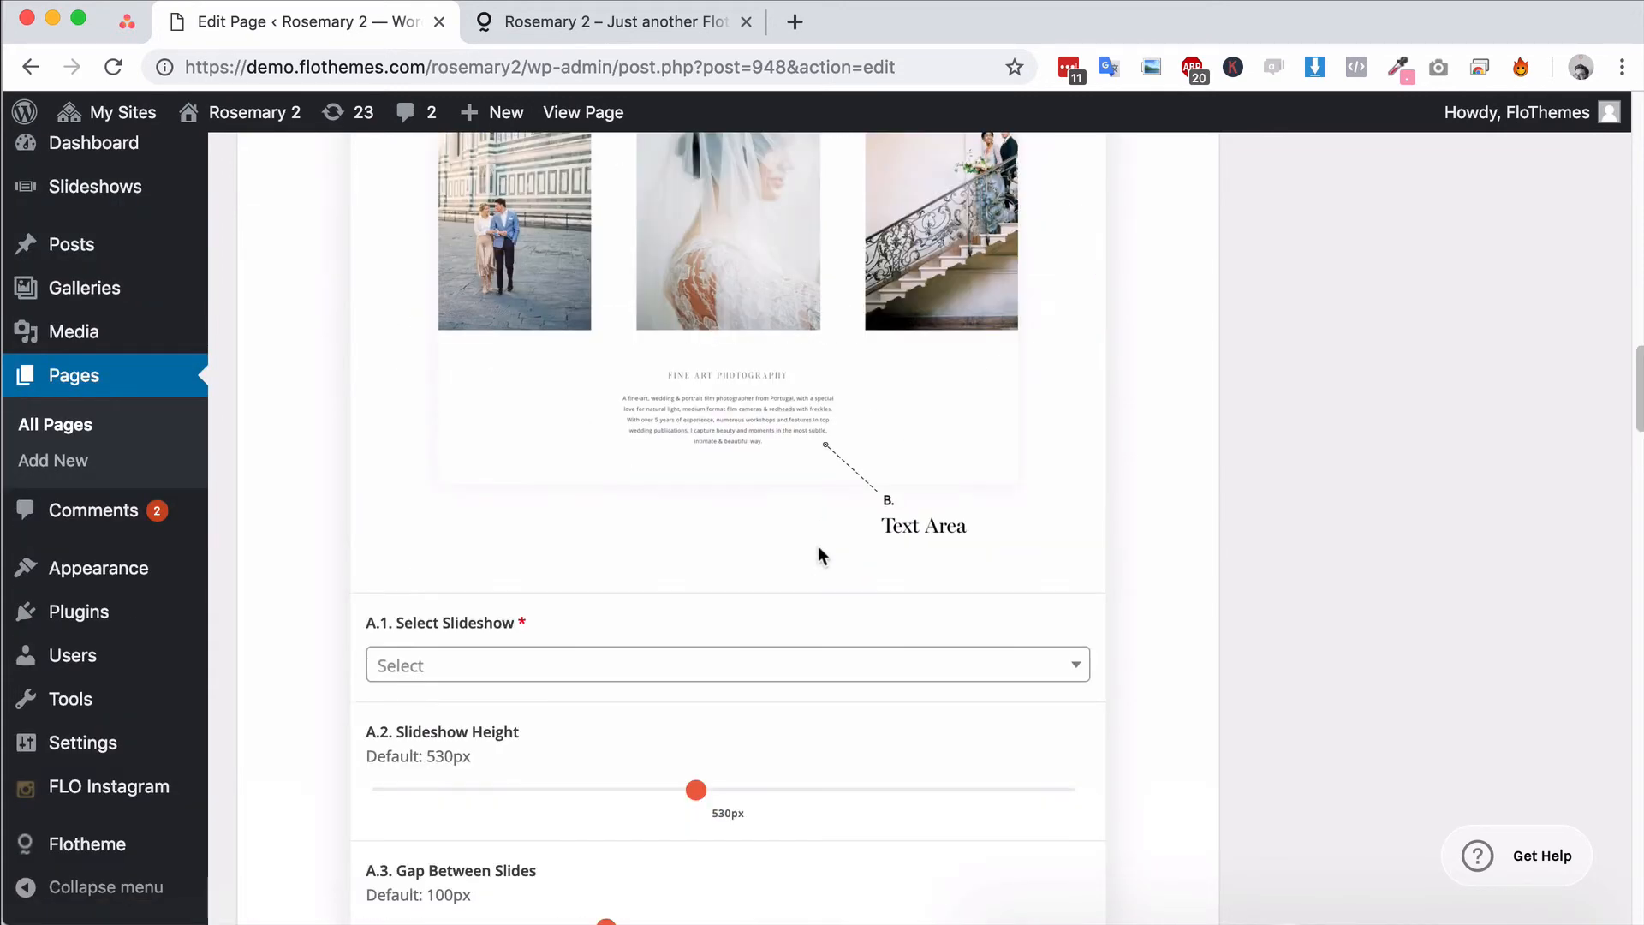
click(518, 672)
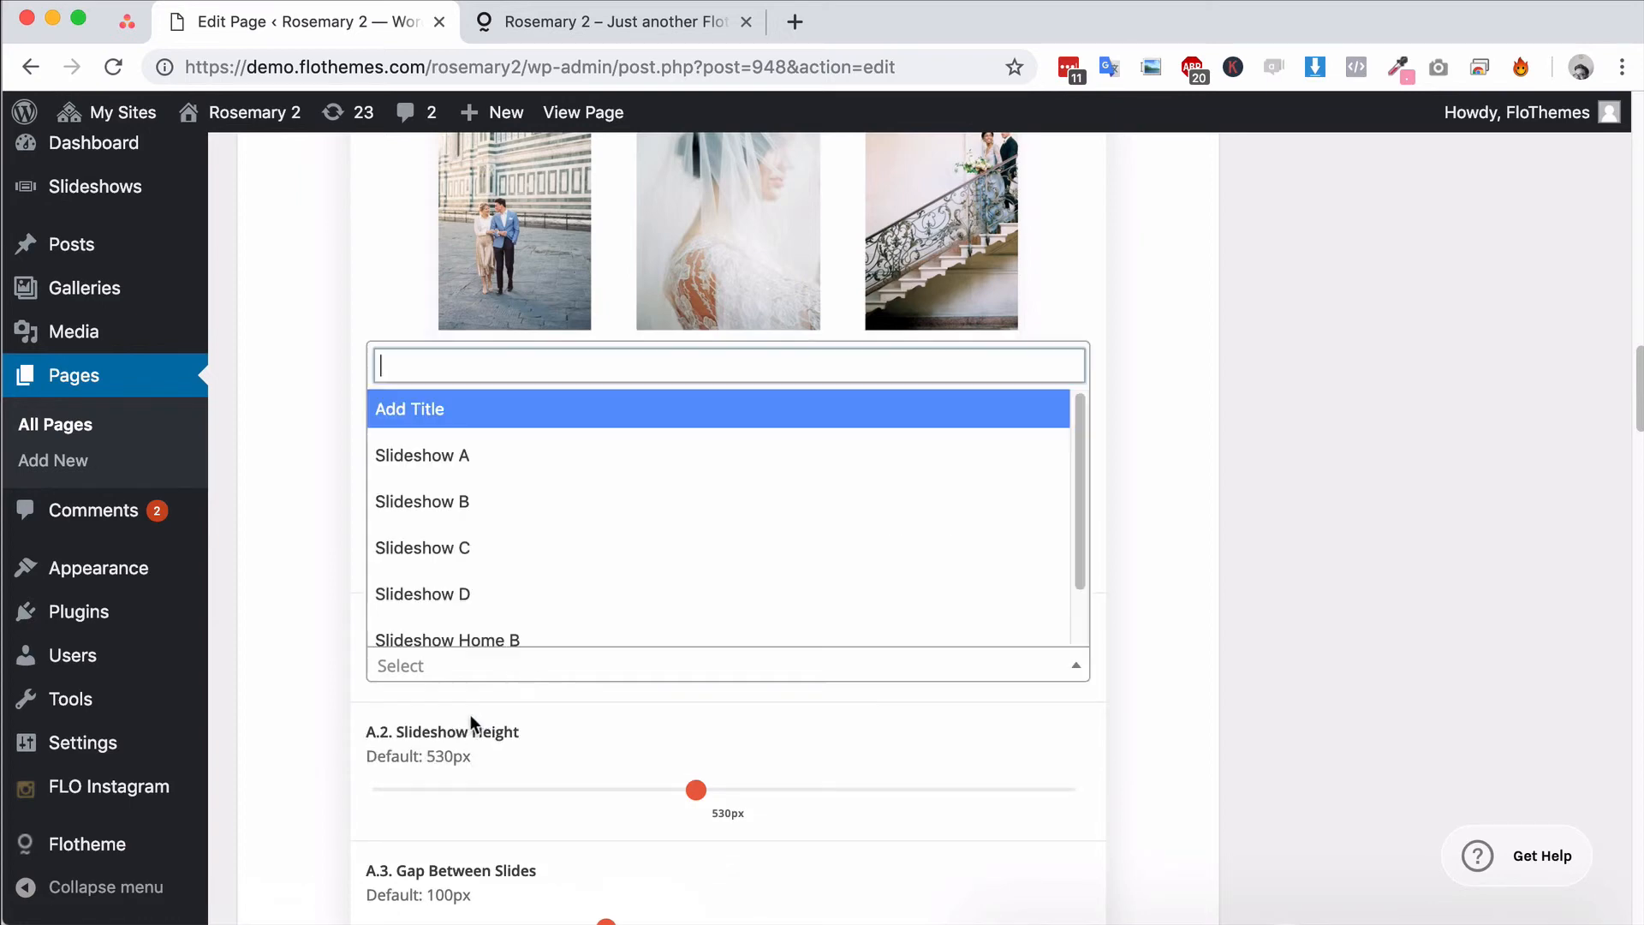
click(458, 418)
Examine the Slideshow 3 block's height, slide gap, text color, static text and font settings along with its annotated preview
scroll(606, 660, down, 3)
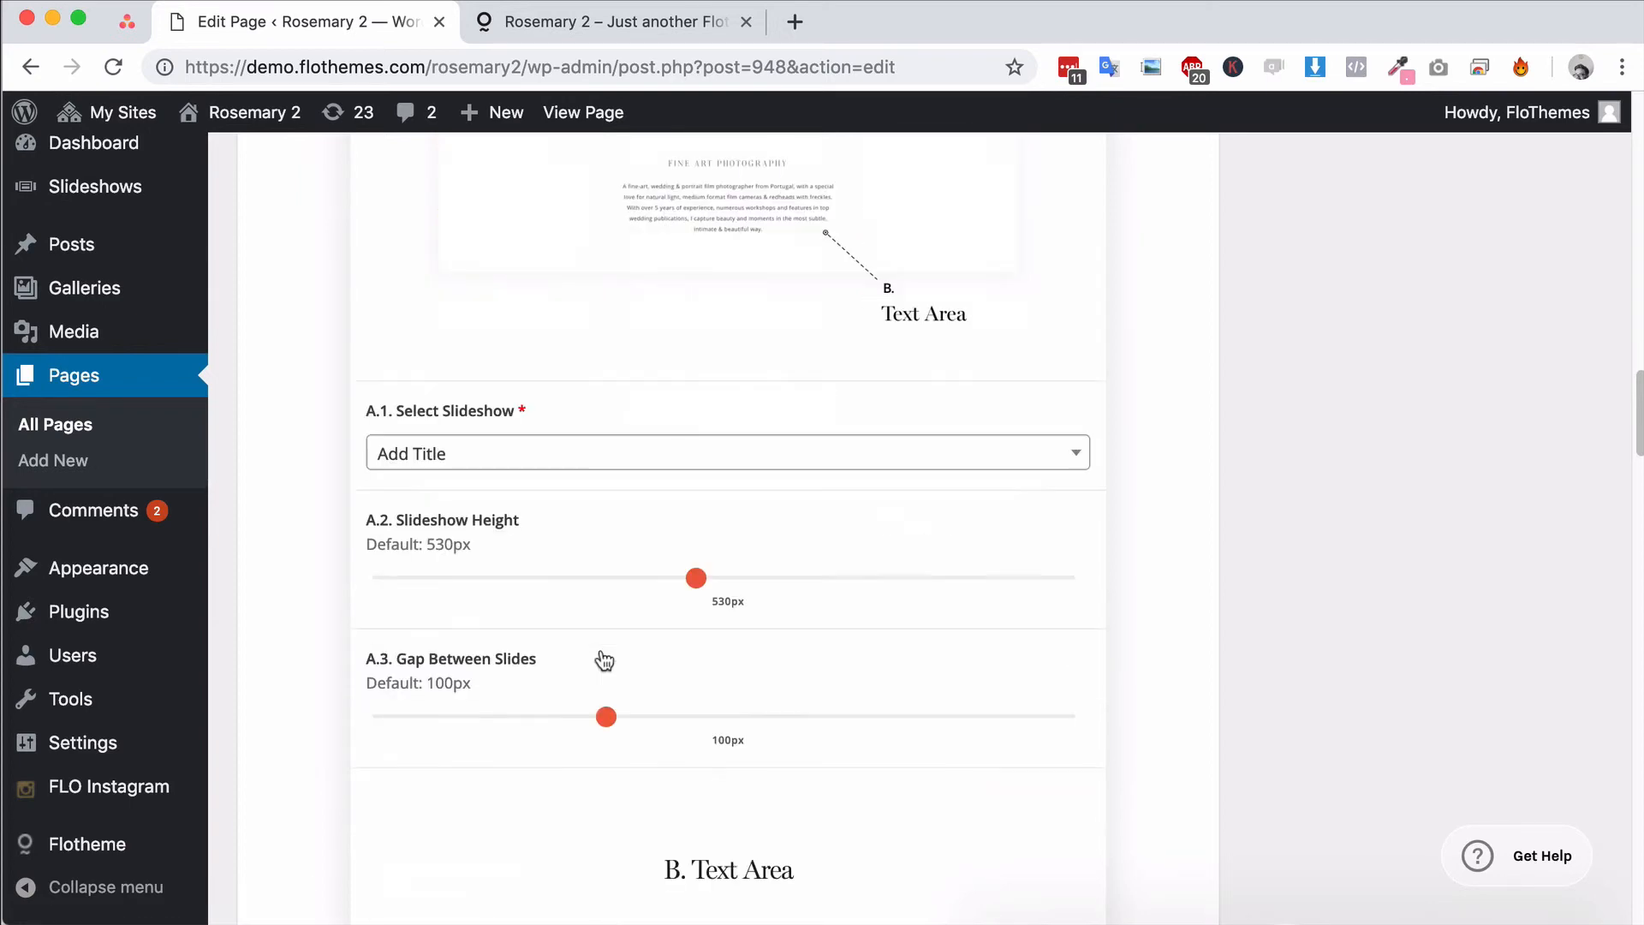
scroll(695, 682, down, 2)
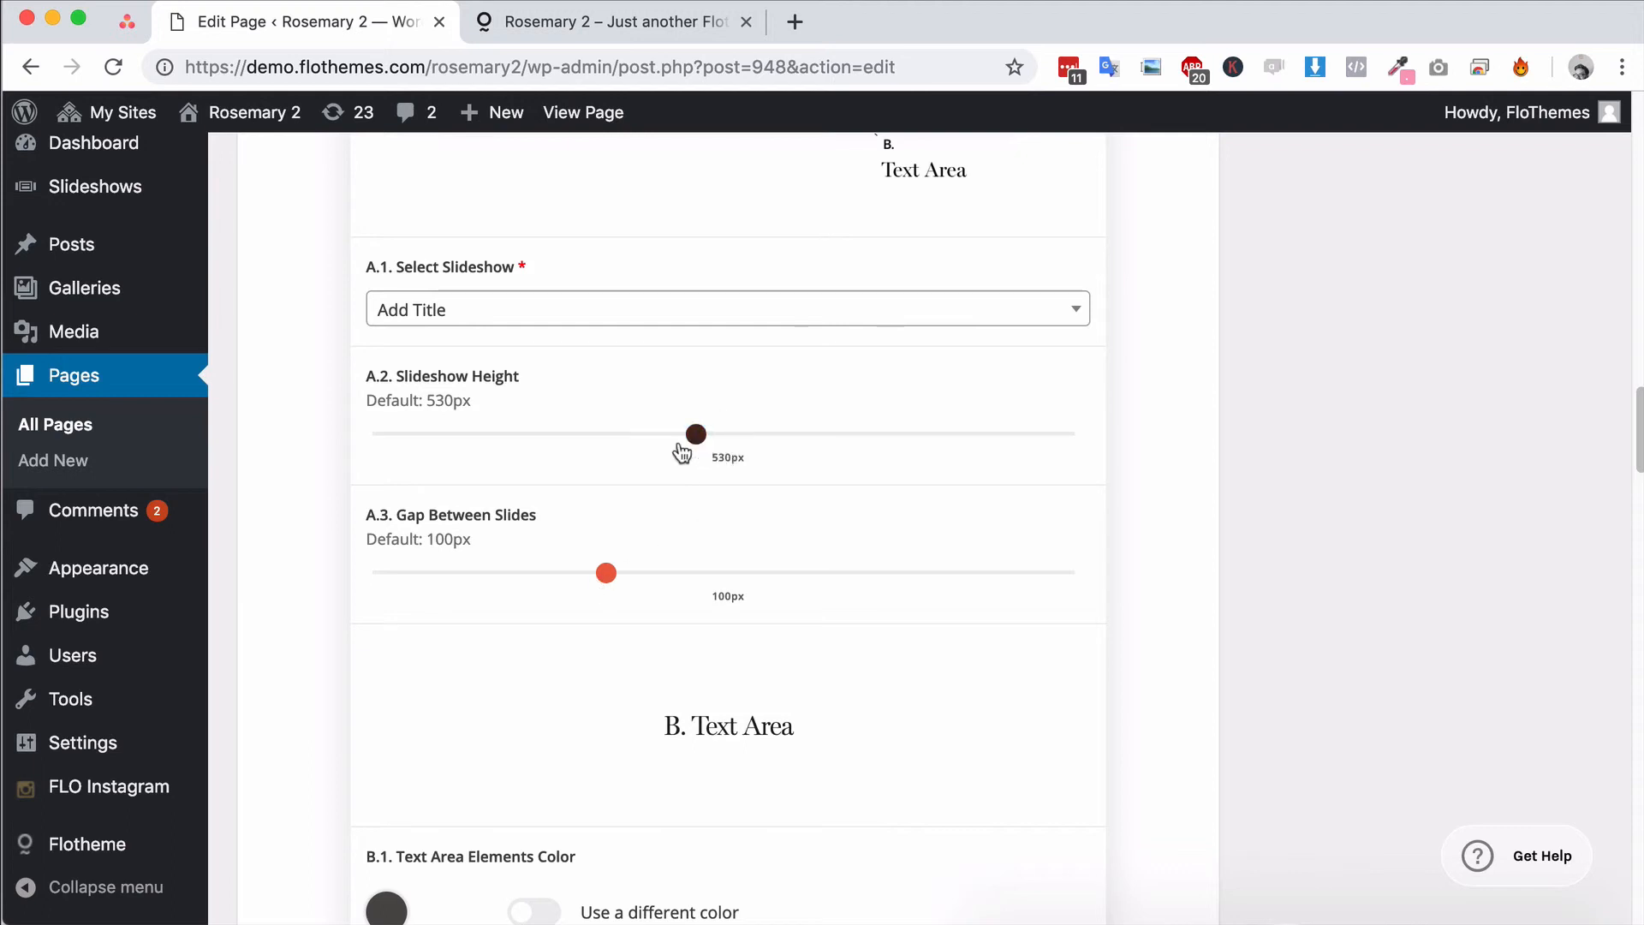
scroll(652, 590, down, 5)
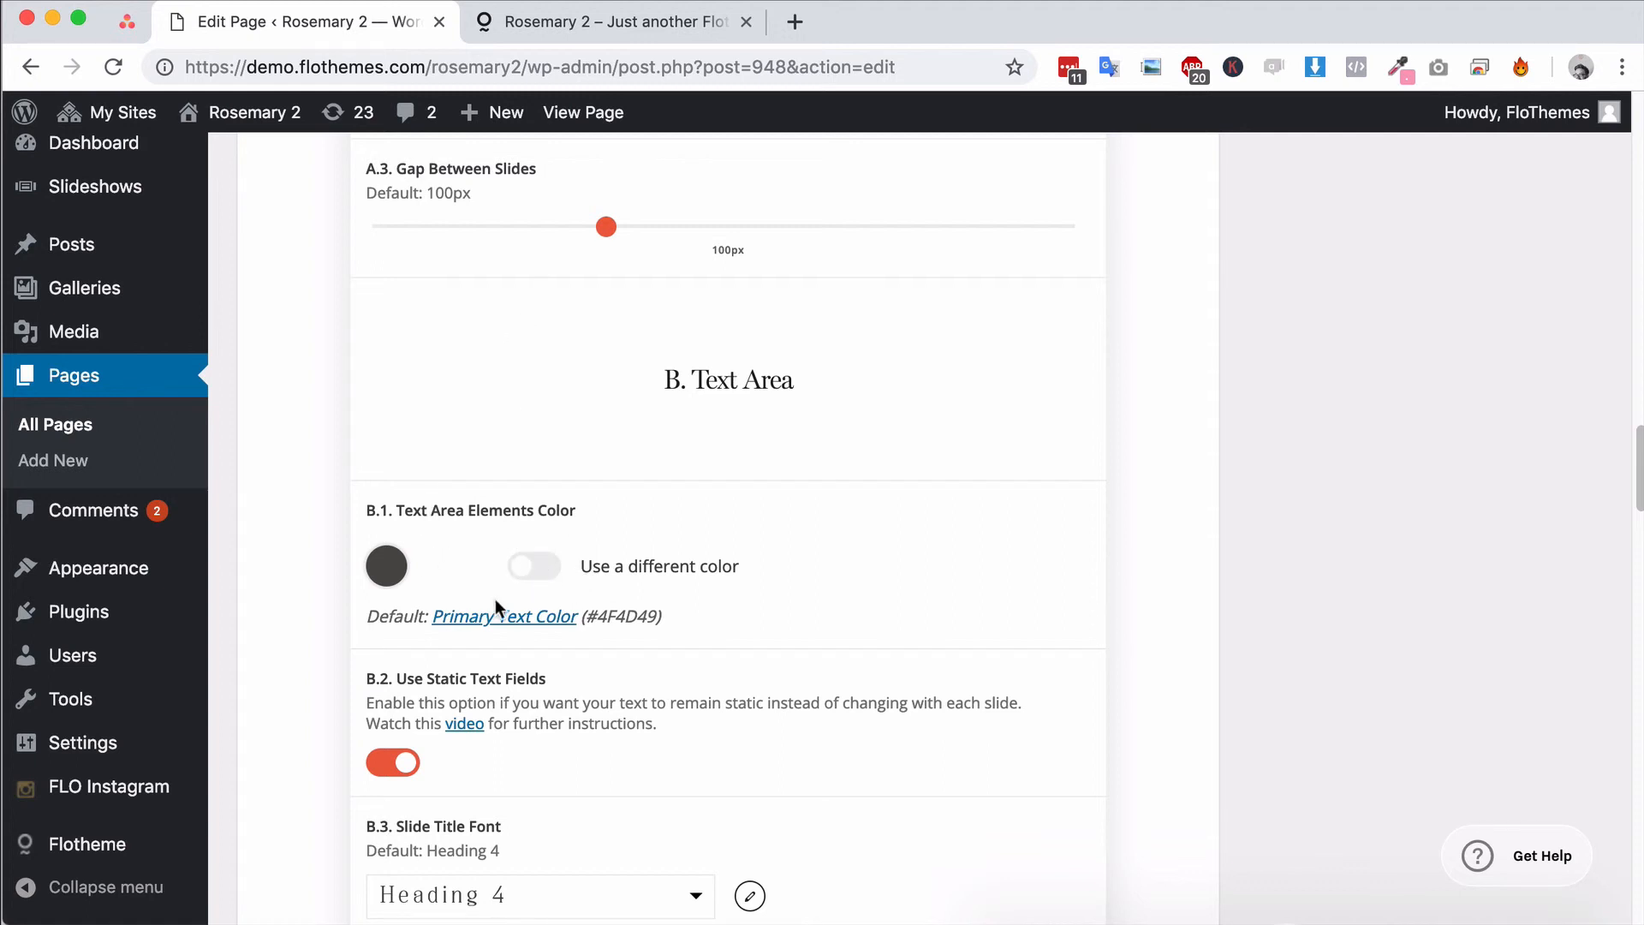
scroll(505, 650, down, 2)
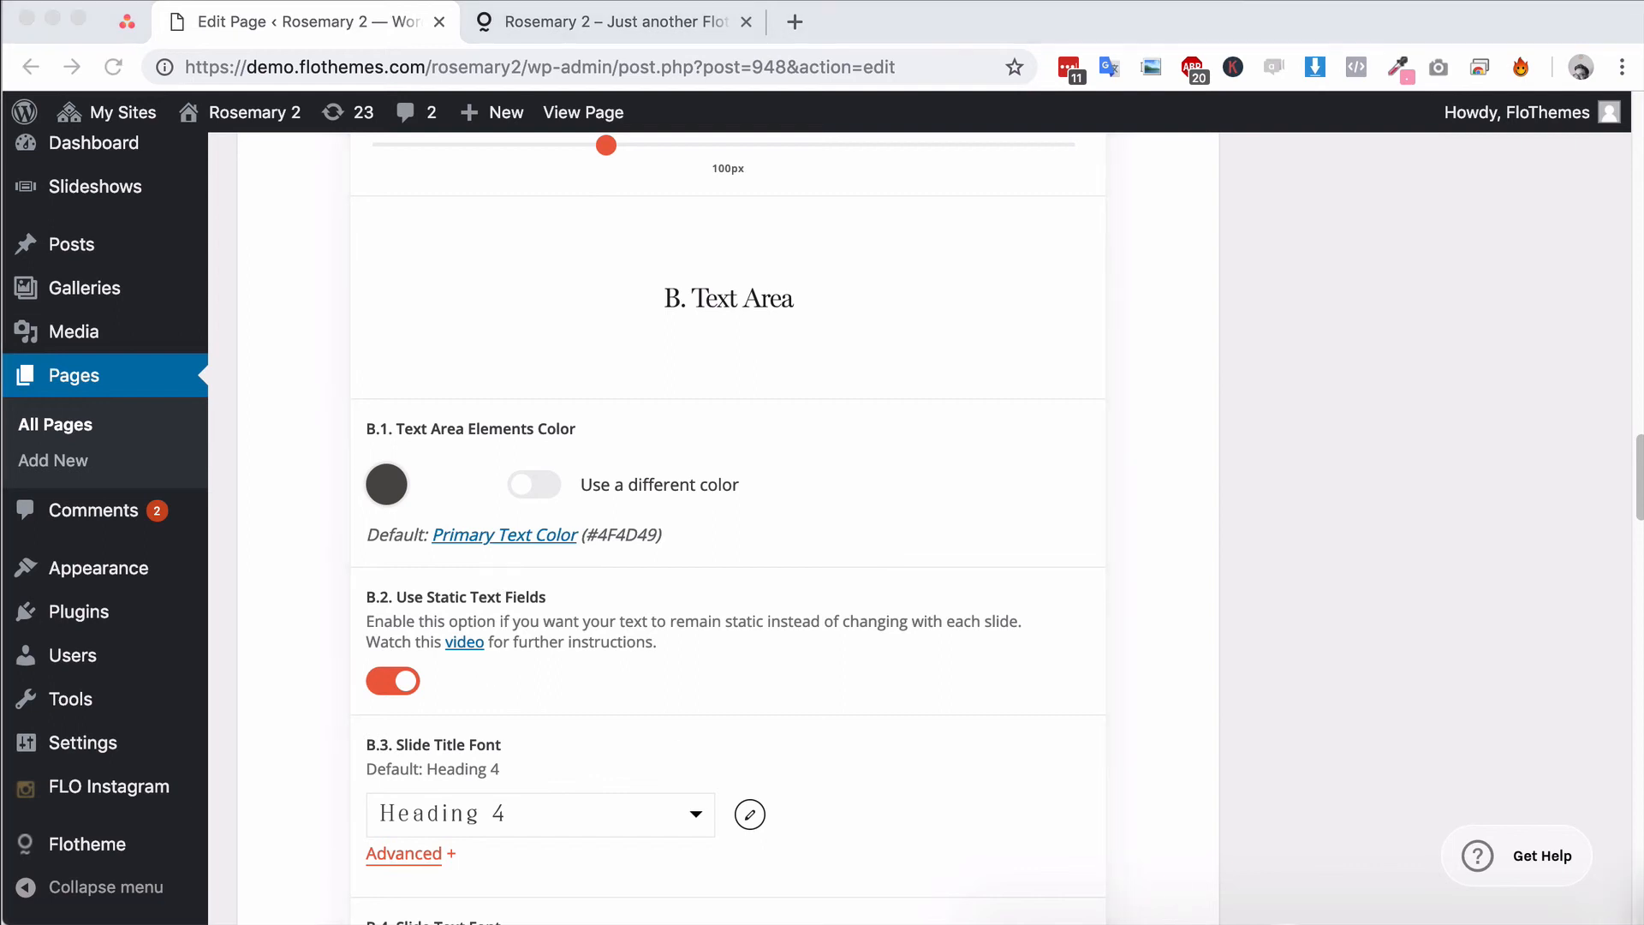
scroll(604, 645, down, 5)
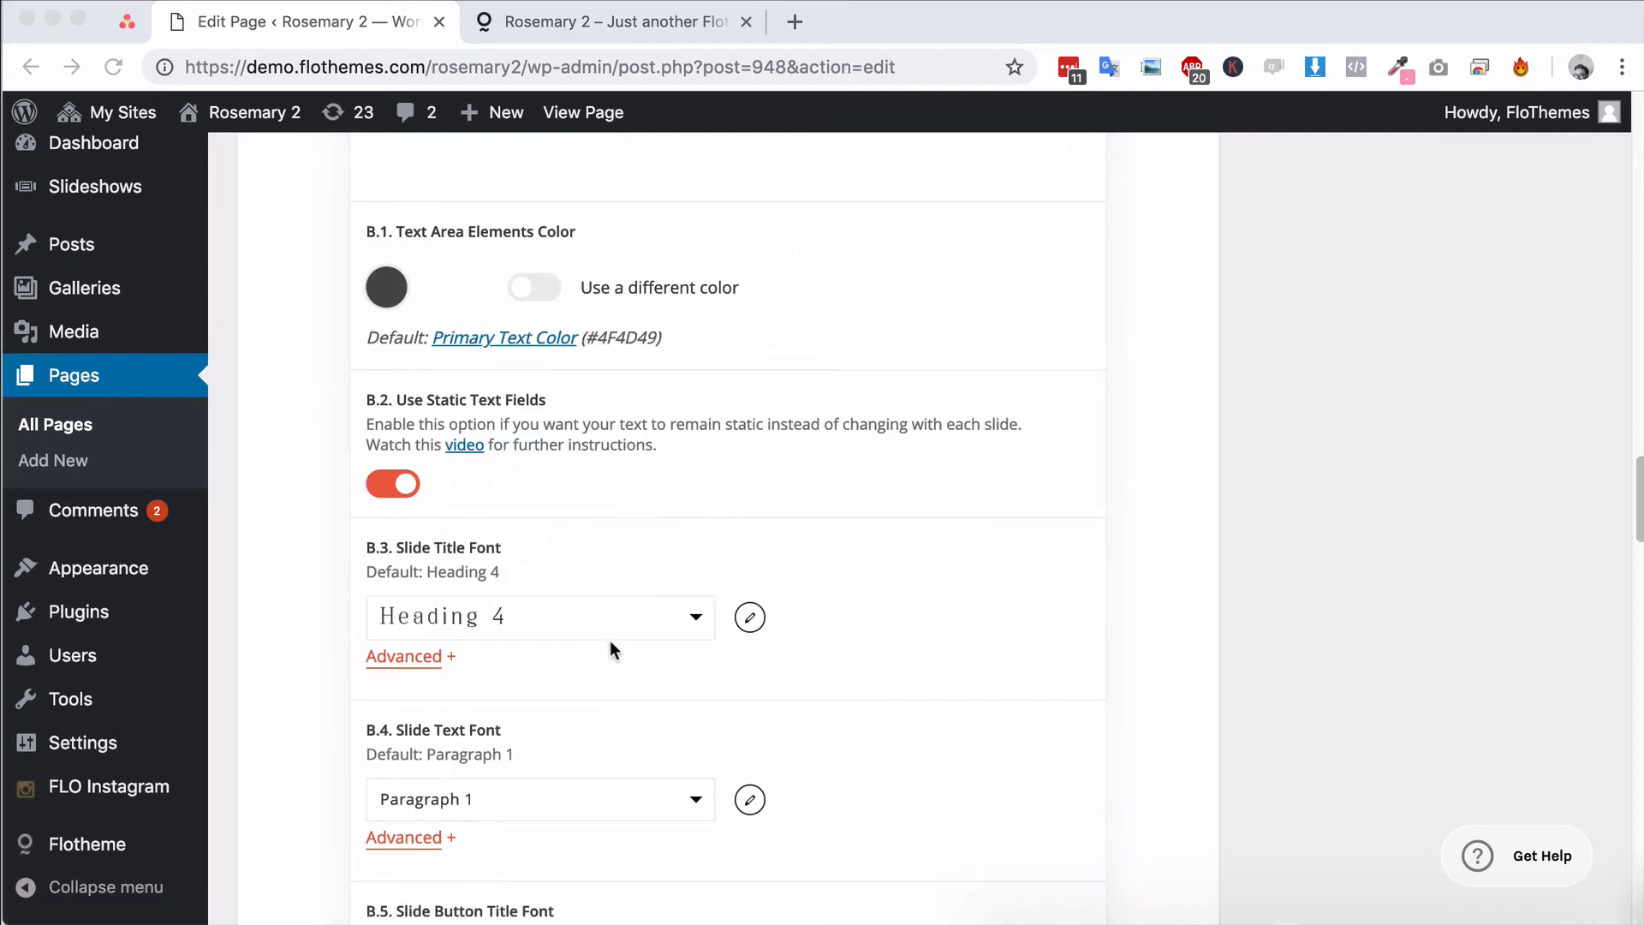
scroll(1076, 670, up, 15)
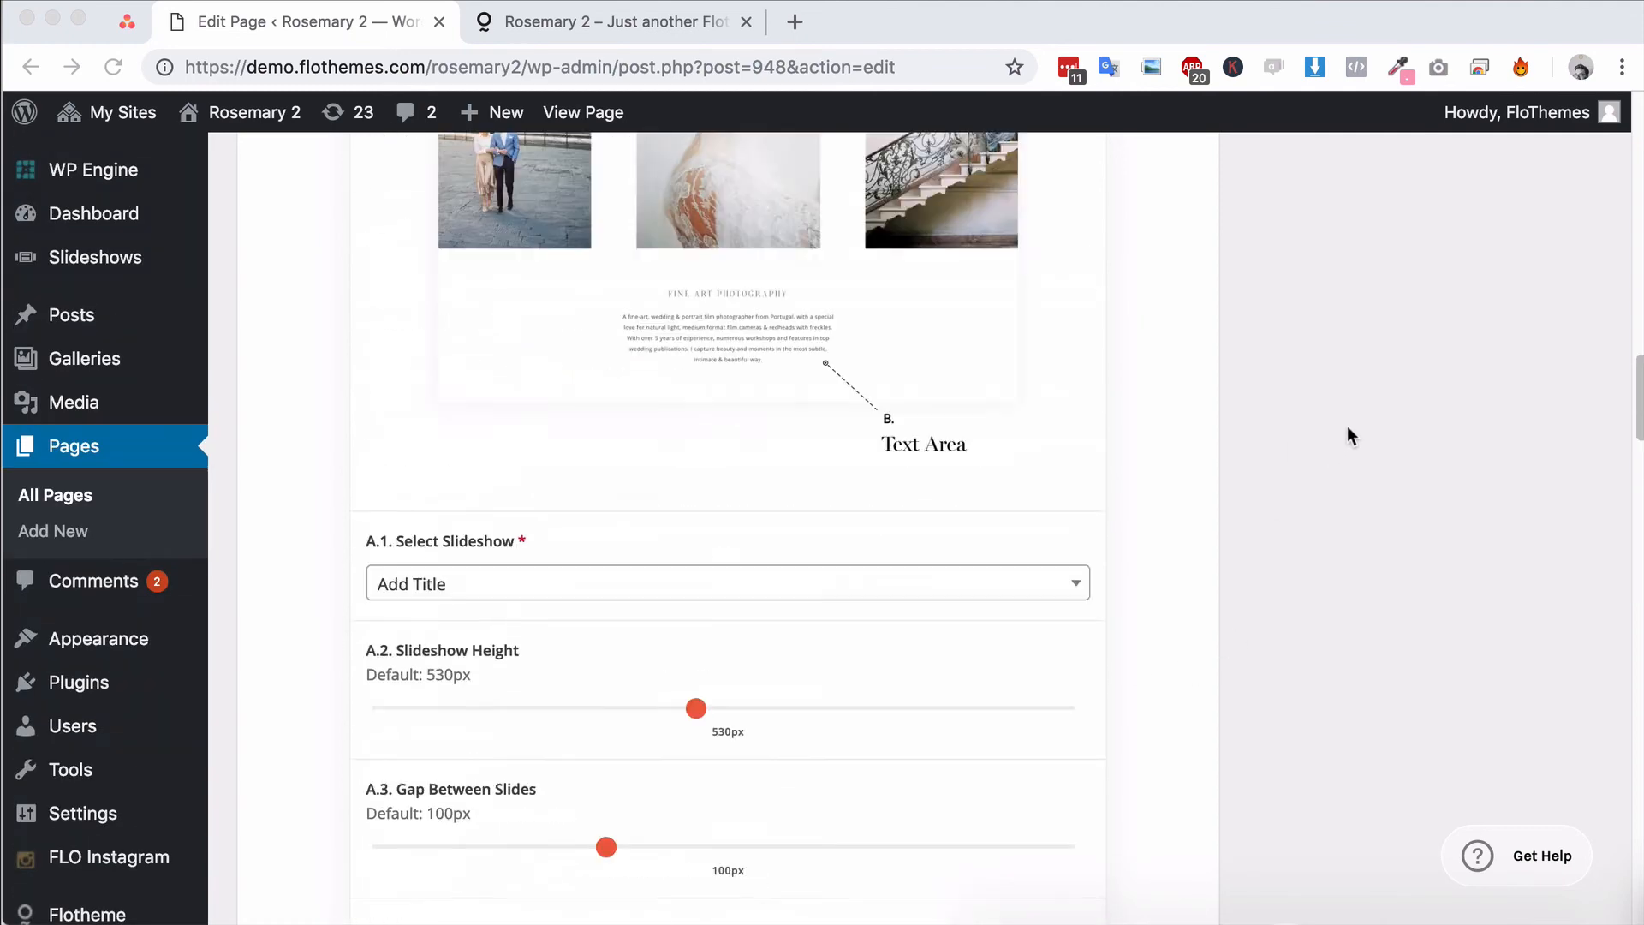
scroll(921, 531, down, 3)
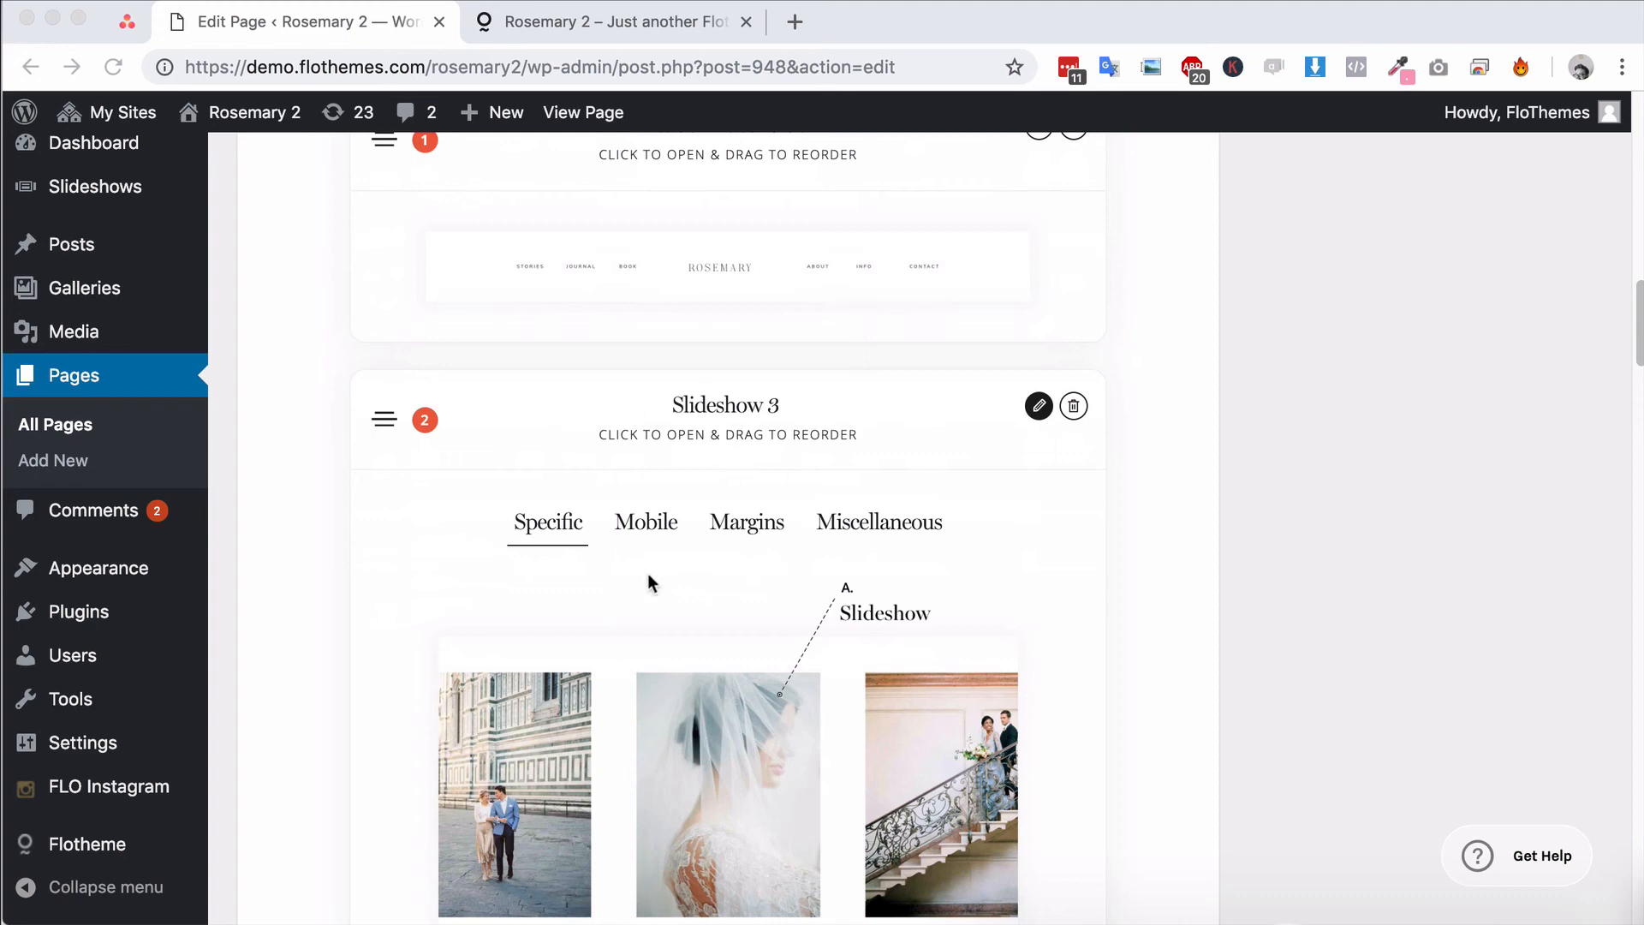
scroll(752, 553, down, 9)
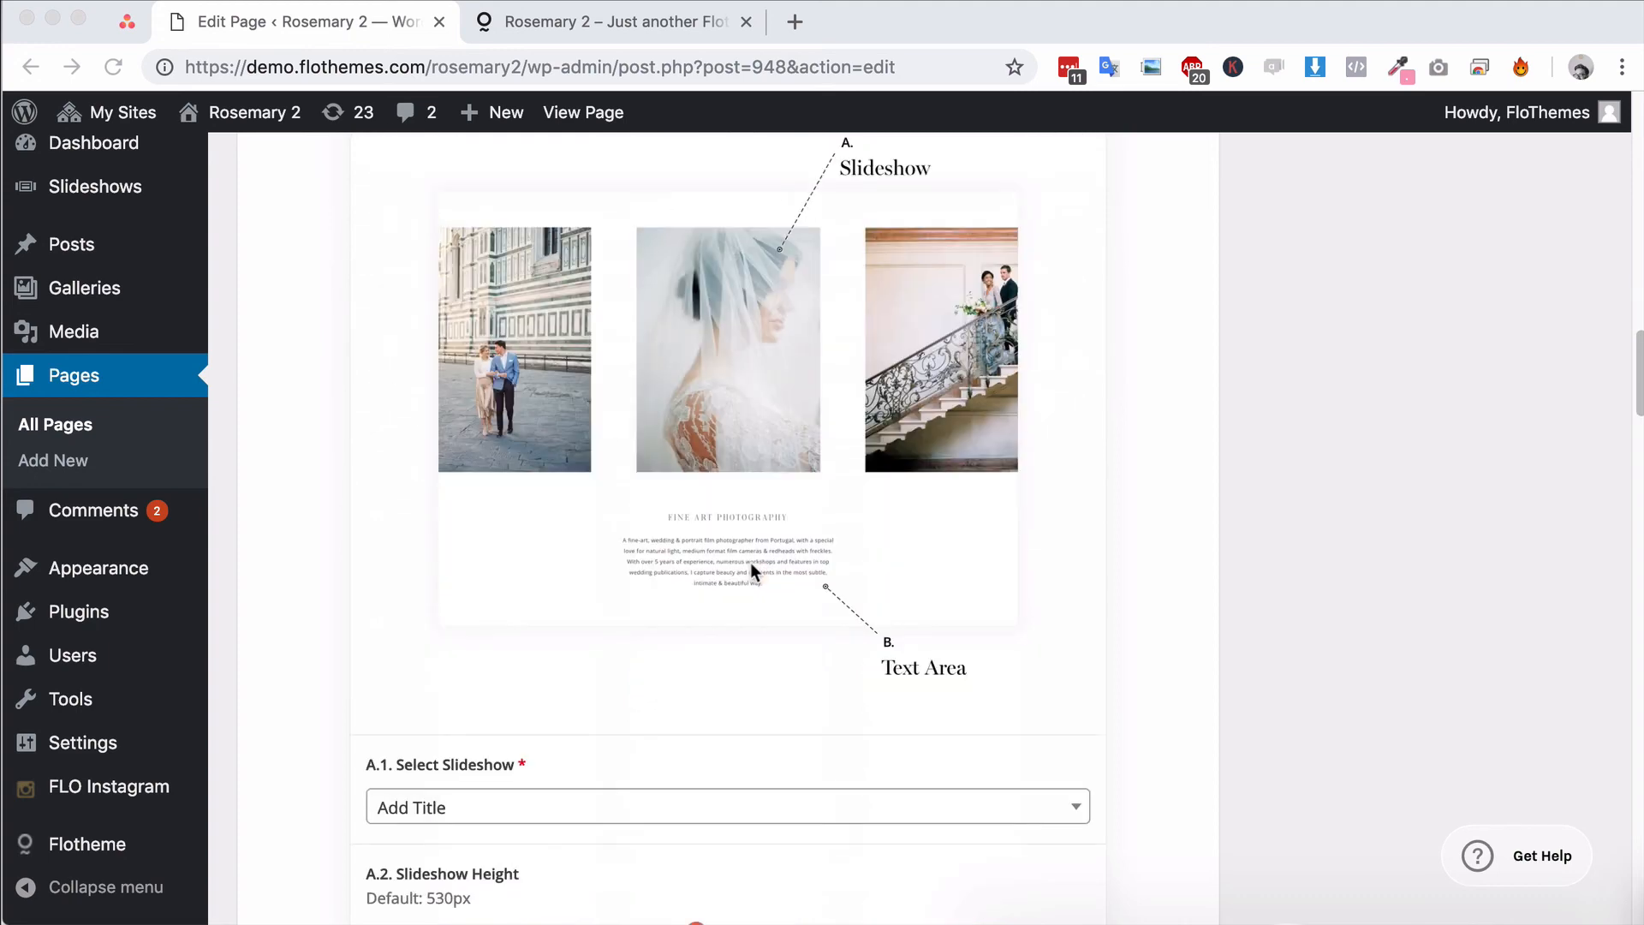
scroll(752, 563, up, 4)
scroll(648, 670, down, 1)
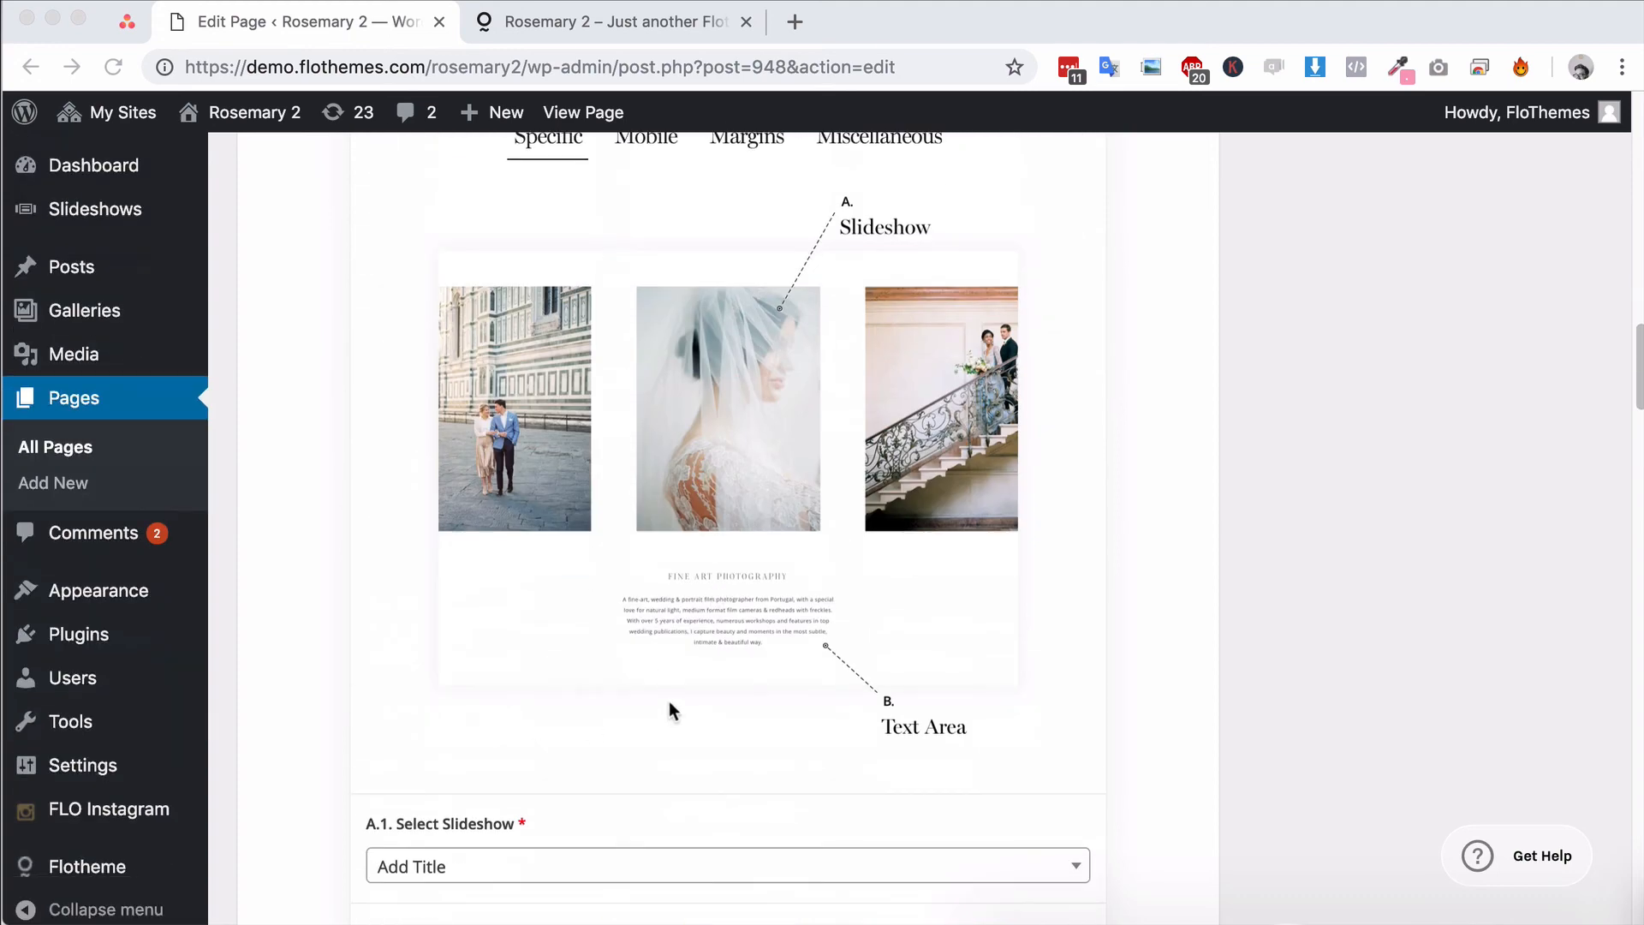
scroll(669, 711, up, 1)
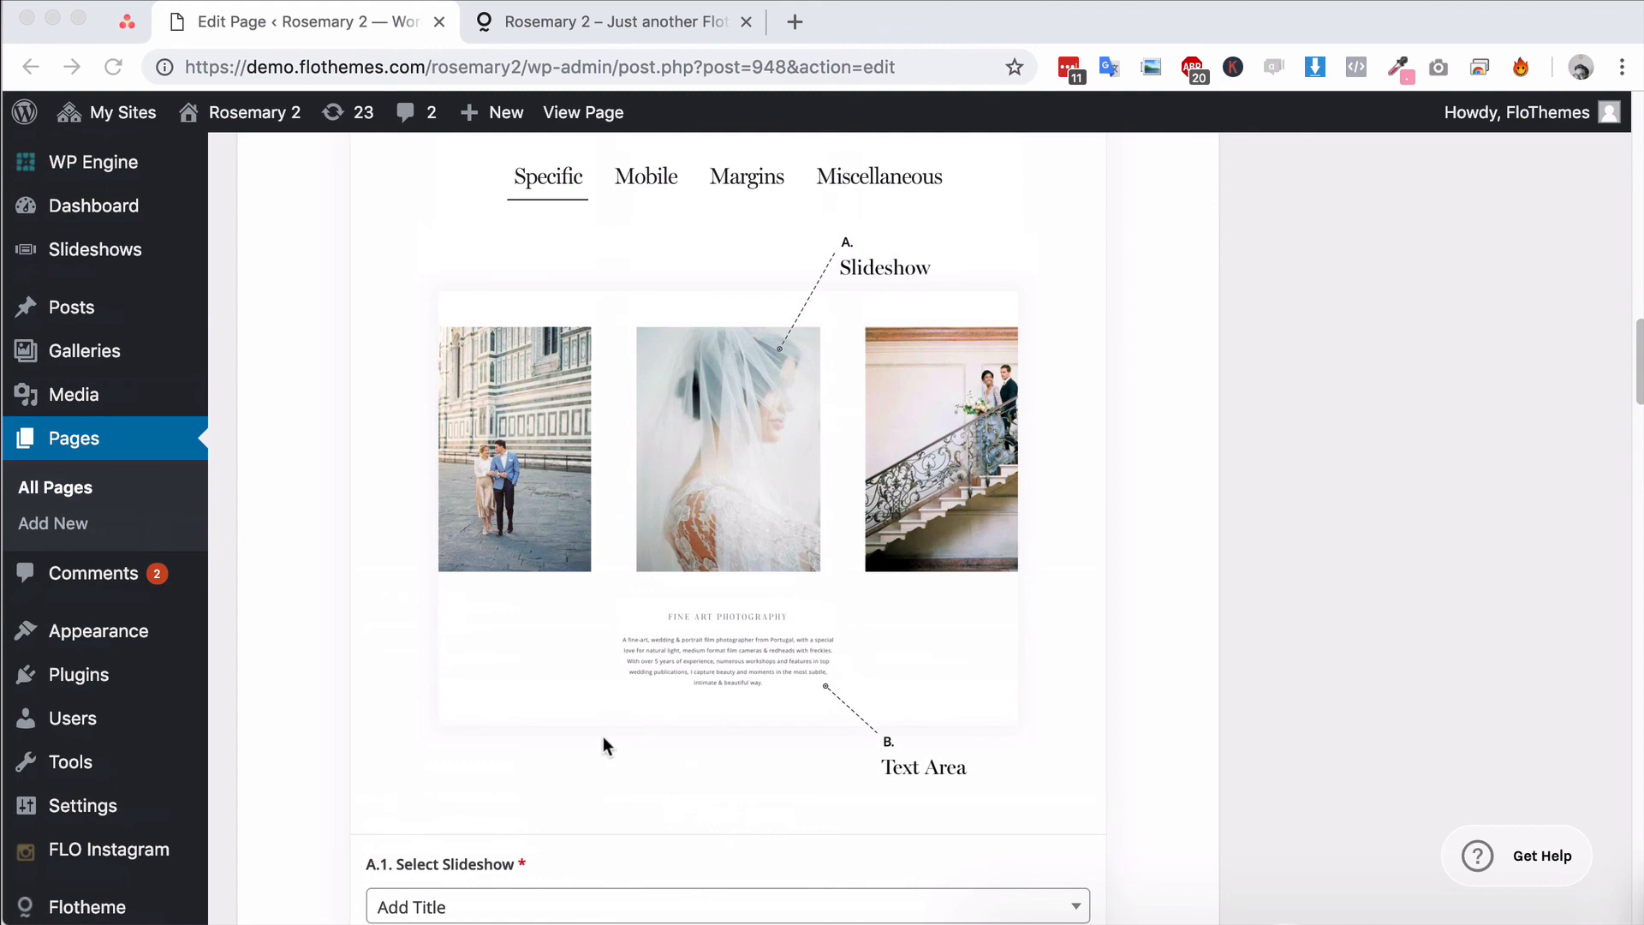
scroll(552, 737, up, 6)
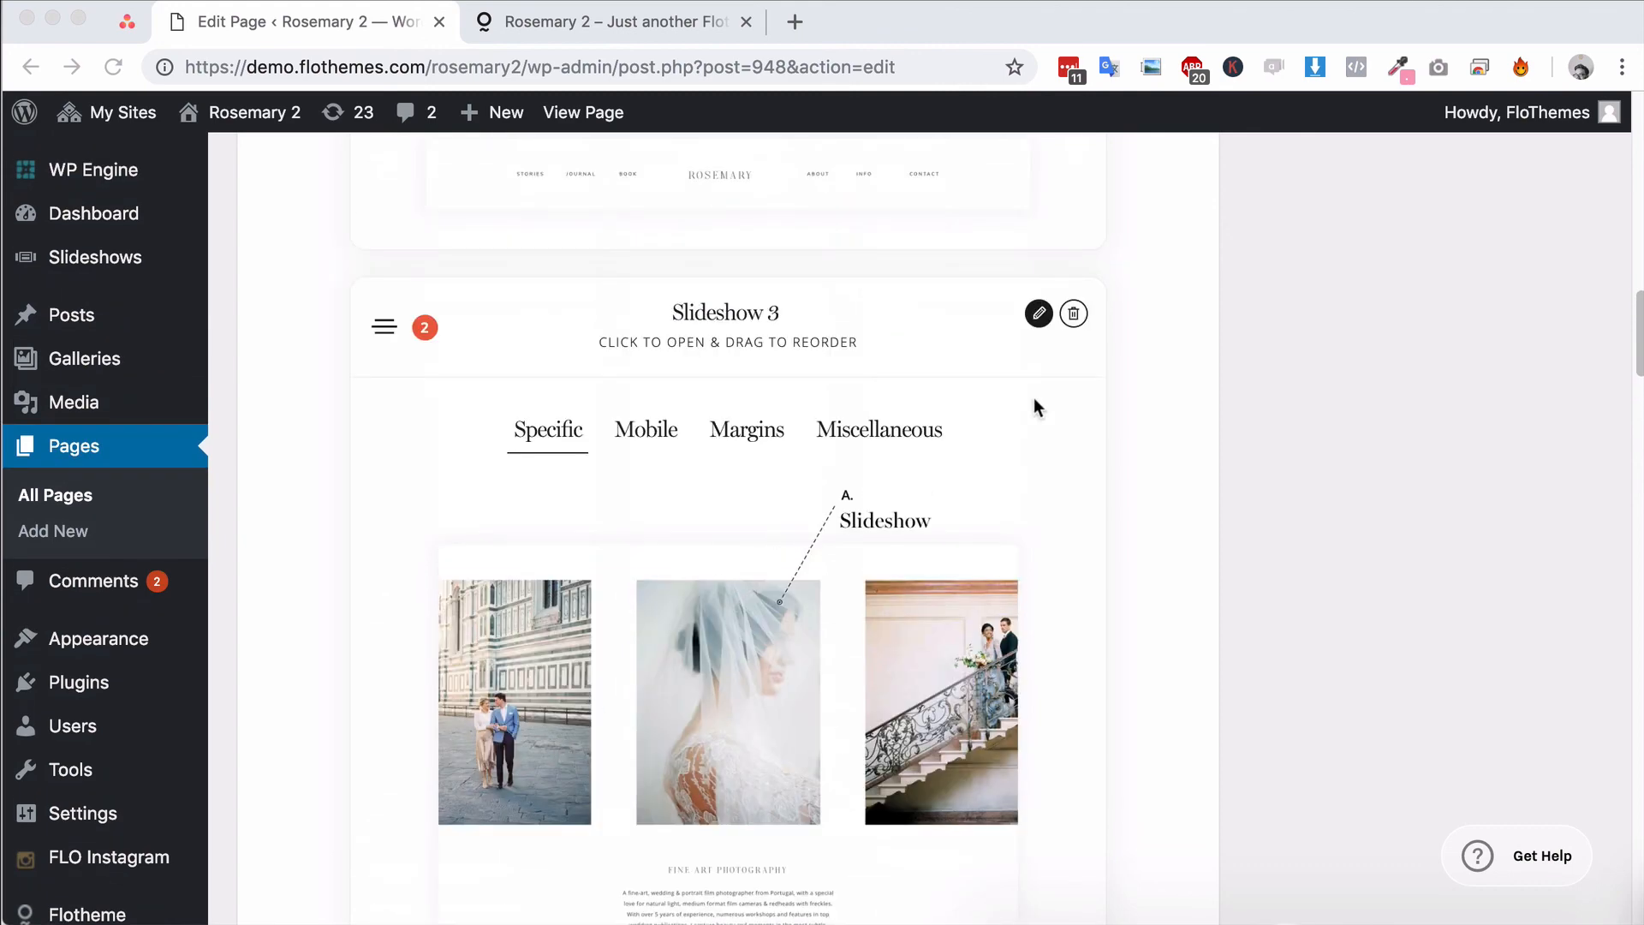
click(1252, 34)
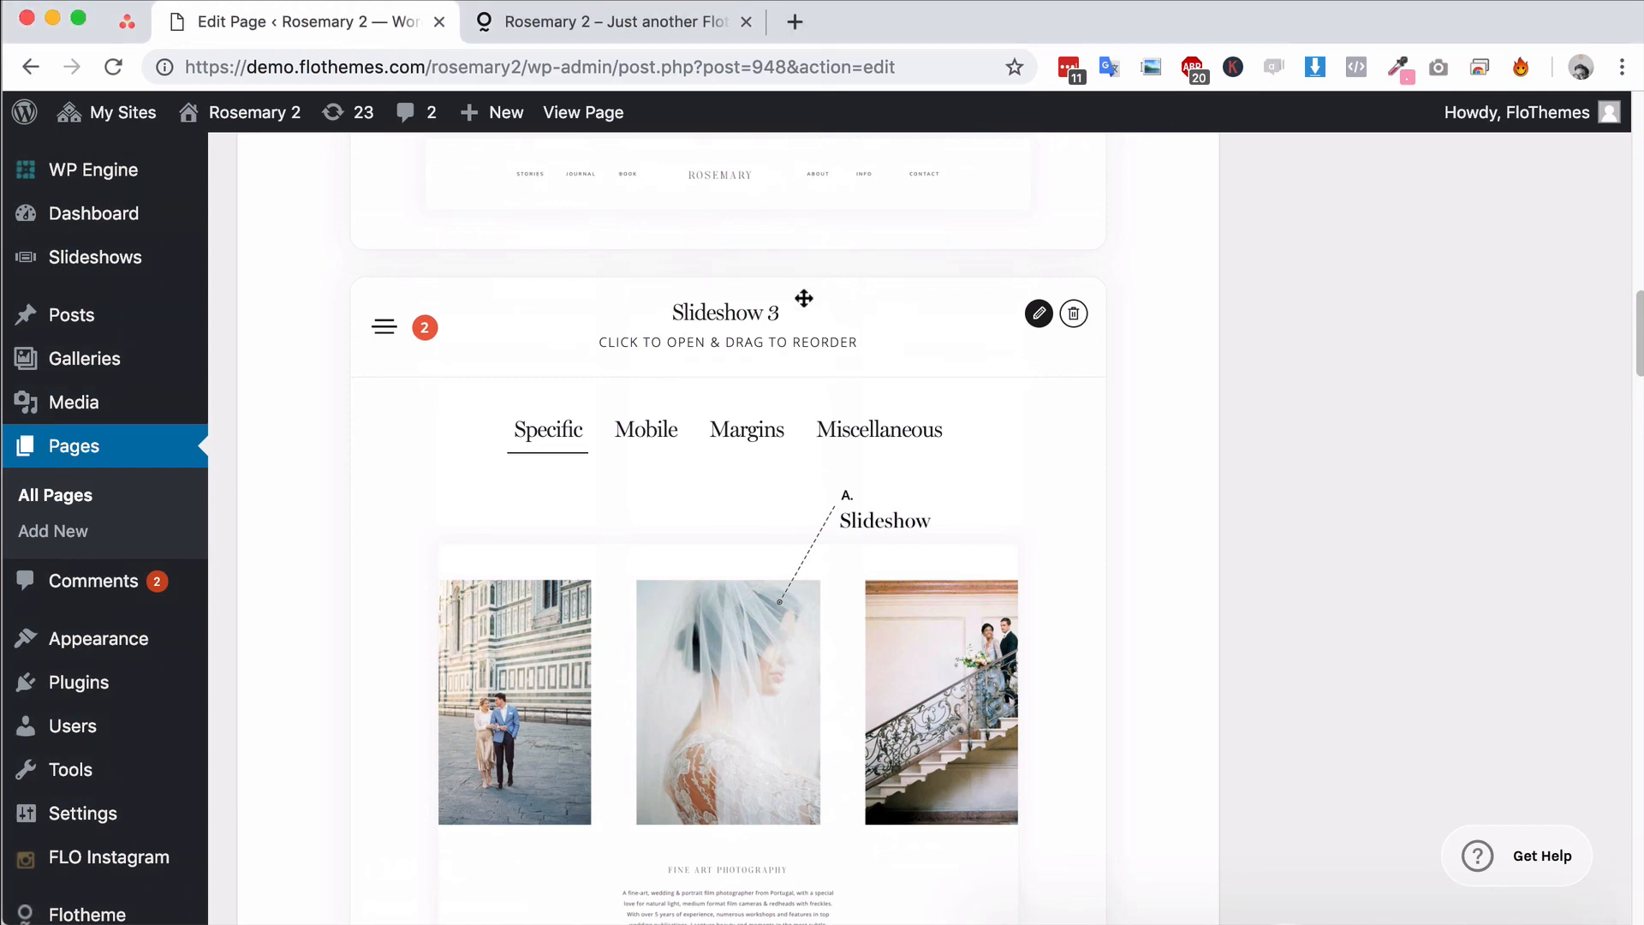